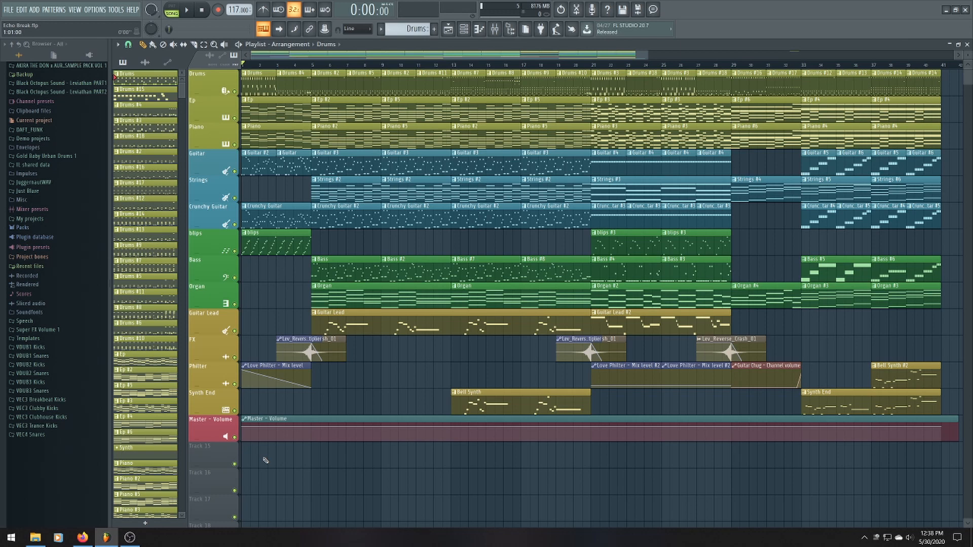
# Play the arrangement and examine how its final section around bars 33 to 41 is laid out
pyautogui.press('space')
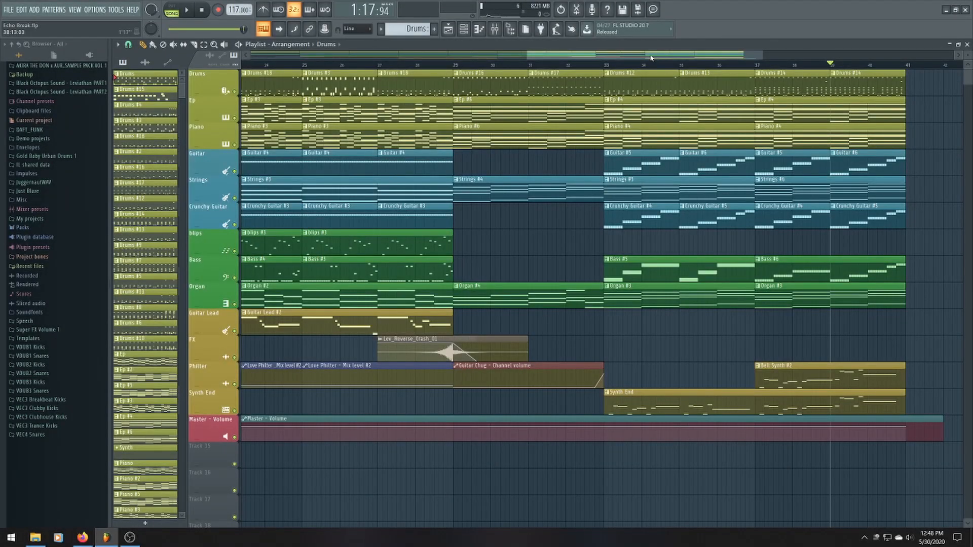
pyautogui.moveTo(651, 57); pyautogui.dragTo(700, 57)
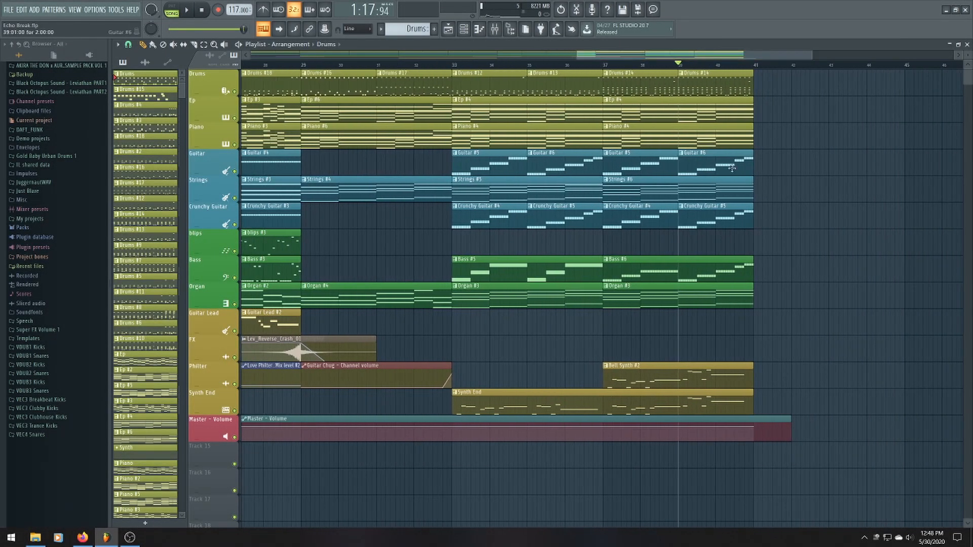
pyautogui.scroll(-5, 731, 169)
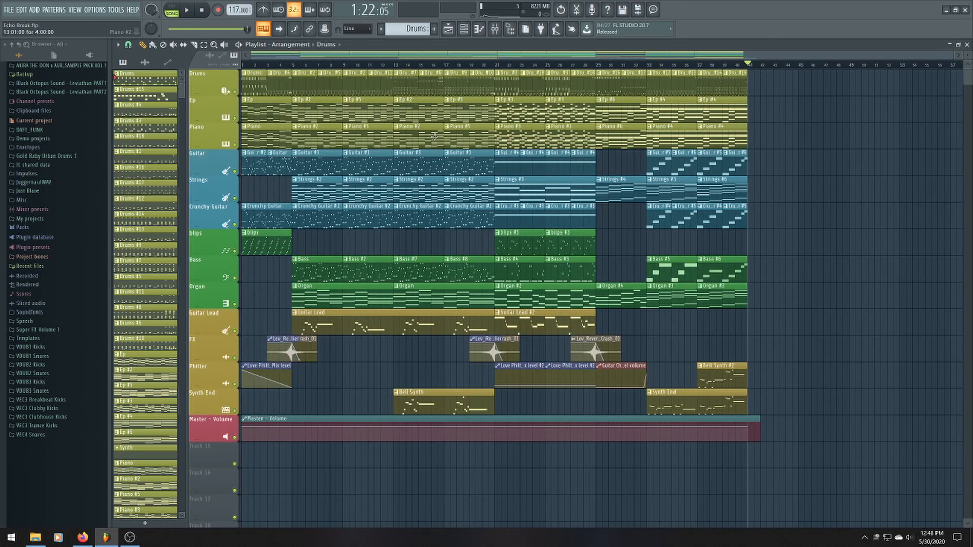
pyautogui.scroll(5, 801, 152)
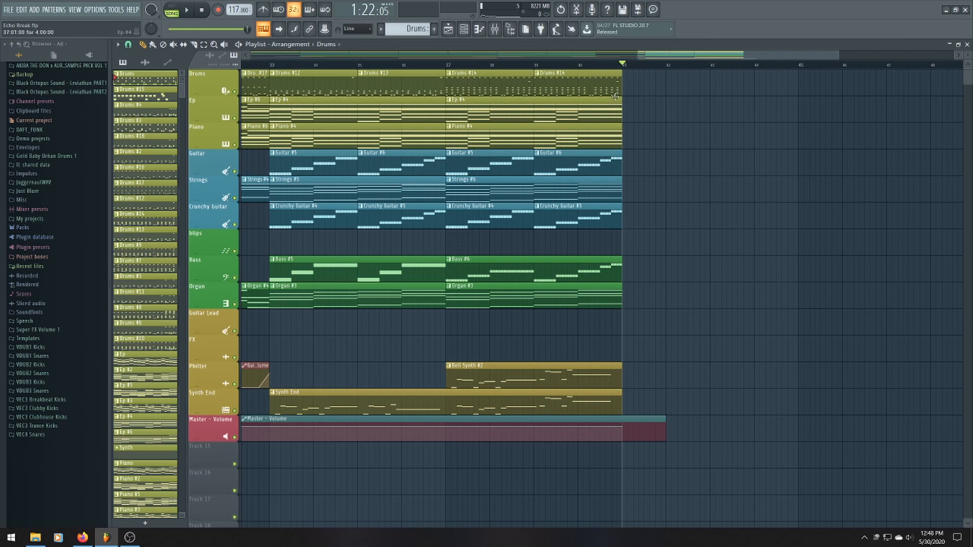
pyautogui.moveTo(674, 59); pyautogui.dragTo(652, 85)
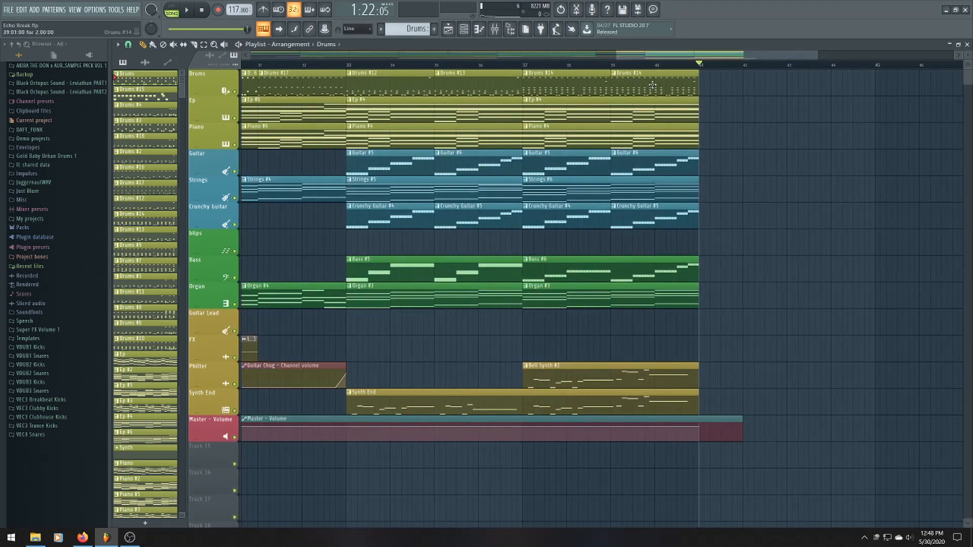
pyautogui.scroll(-2, 703, 185)
pyautogui.scroll(-3, 704, 185)
pyautogui.scroll(6, 783, 253)
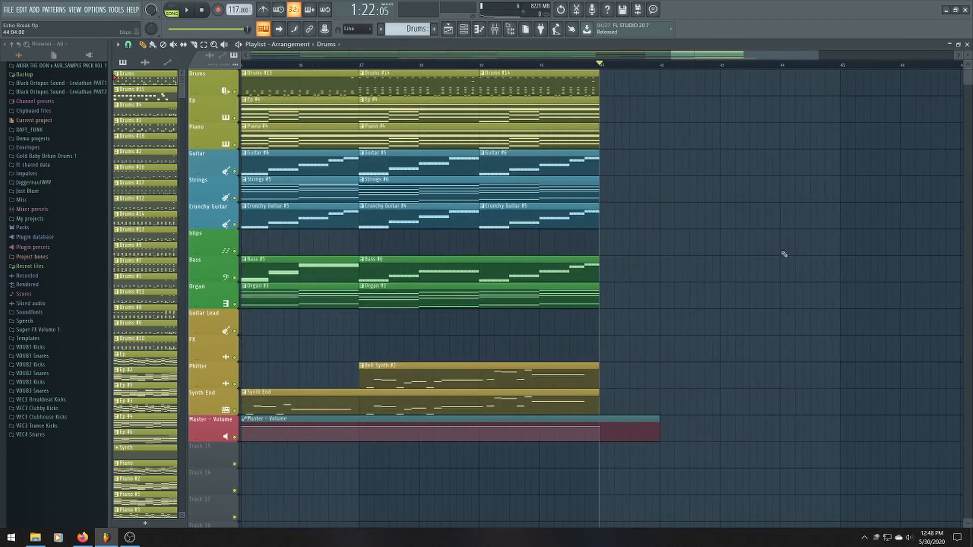
pyautogui.scroll(-3, 681, 234)
pyautogui.scroll(-2, 680, 233)
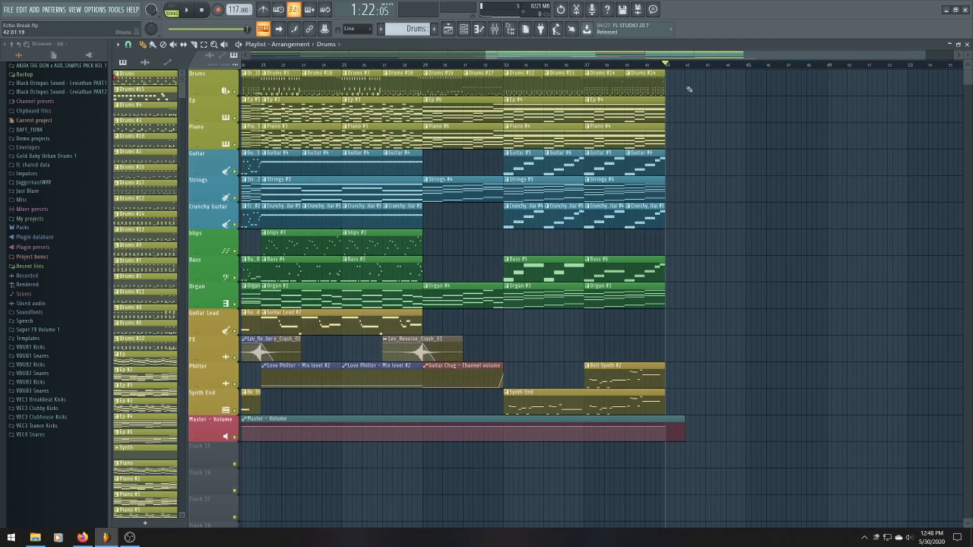
pyautogui.scroll(-2, 635, 213)
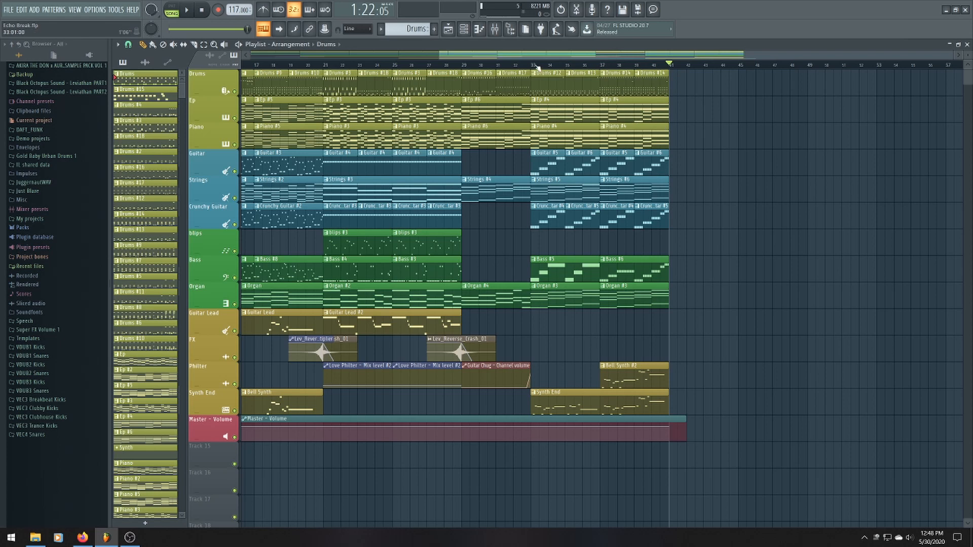
# Play the ending section from bar 33 up to the end of the clips and stop playback
pyautogui.press('space')
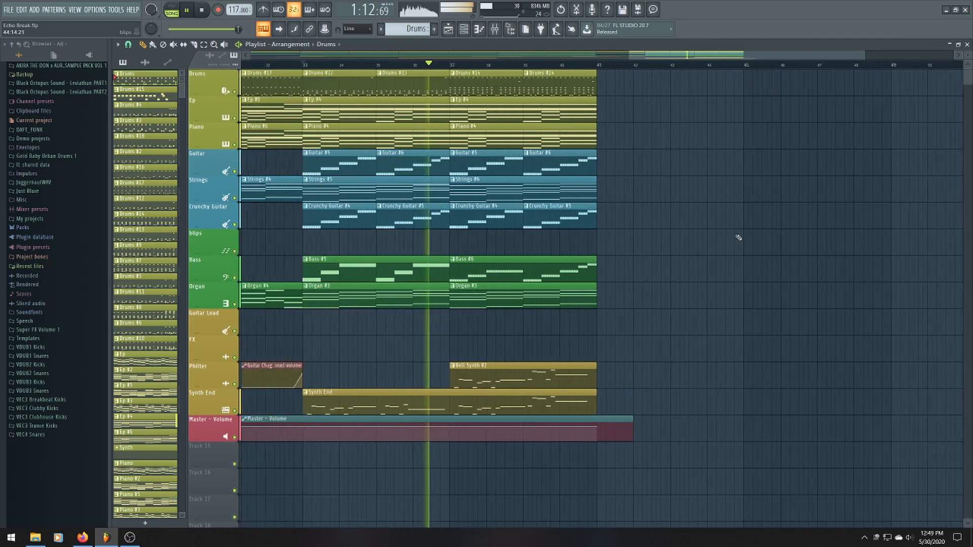
pyautogui.scroll(3, 739, 237)
pyautogui.moveTo(682, 56); pyautogui.dragTo(656, 57)
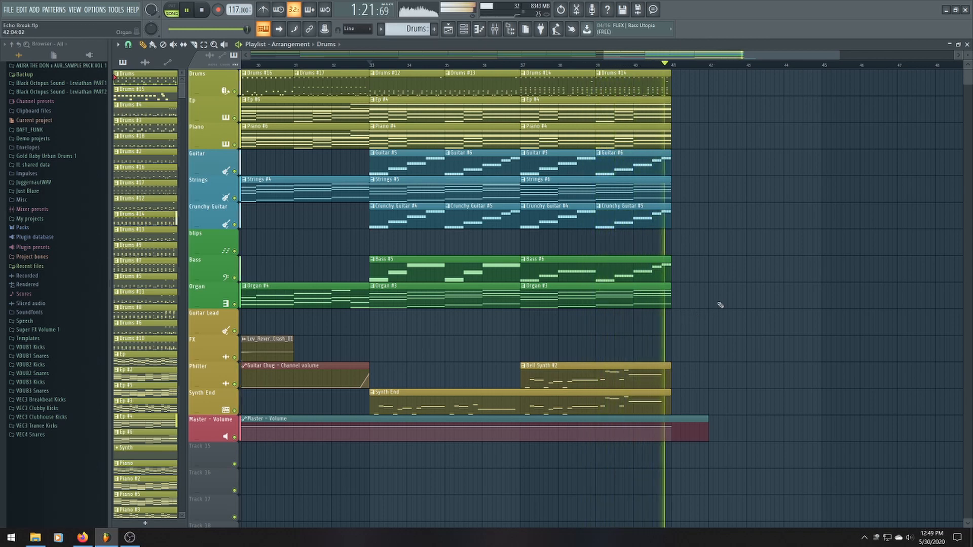
pyautogui.press('space')
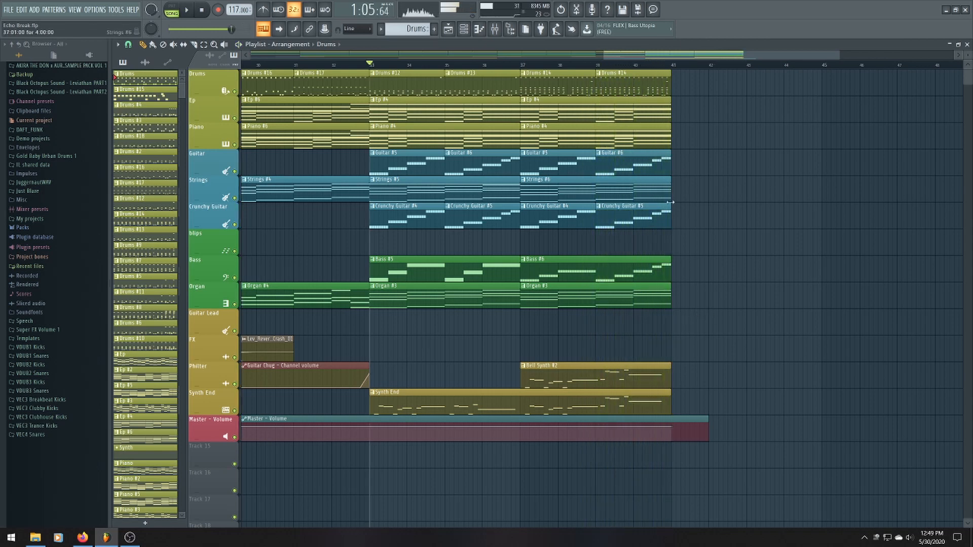
# Extend the Drums track from bar 41 to bar 49 with alternating Drums #16 and Drums #17 clips
pyautogui.keyDown('ctrl'); pyautogui.scroll(-1, 670, 202); pyautogui.keyUp('ctrl')
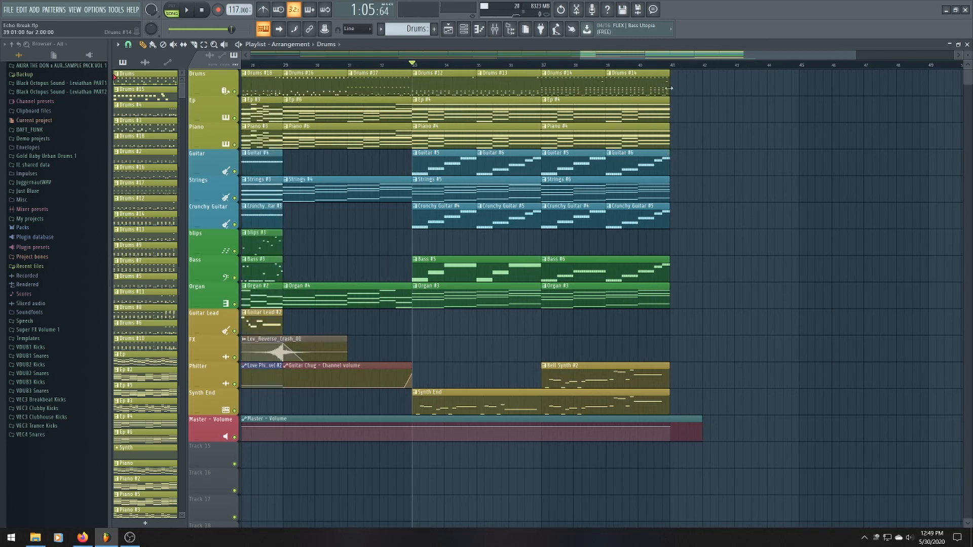
pyautogui.keyDown('ctrl'); pyautogui.scroll(-4, 670, 88); pyautogui.keyUp('ctrl')
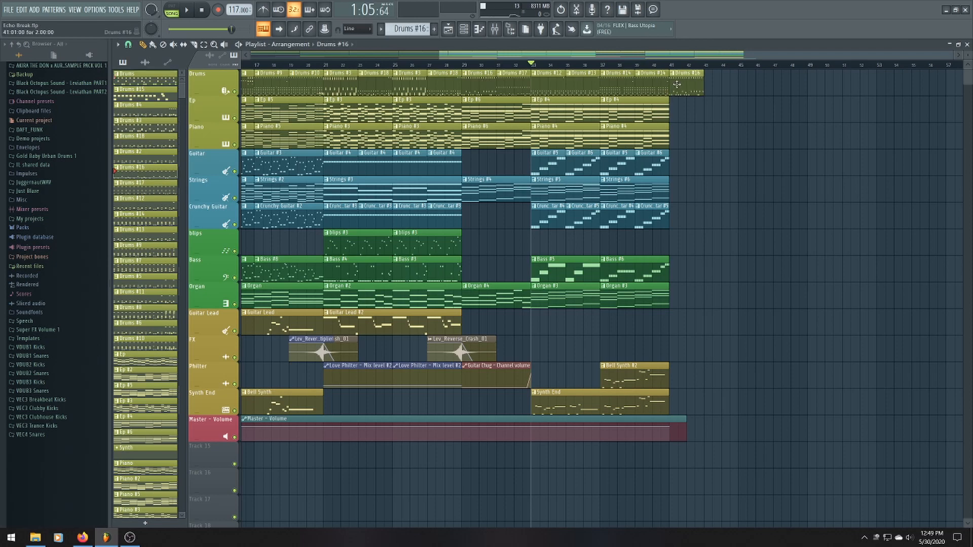
pyautogui.click(713, 81)
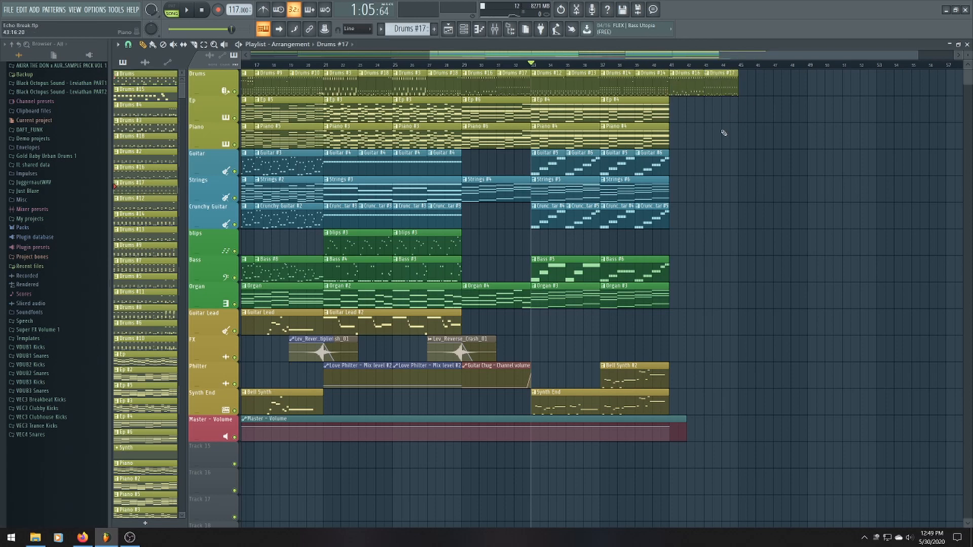
pyautogui.scroll(3, 720, 129)
pyautogui.click(676, 90)
pyautogui.click(765, 82)
pyautogui.click(745, 82)
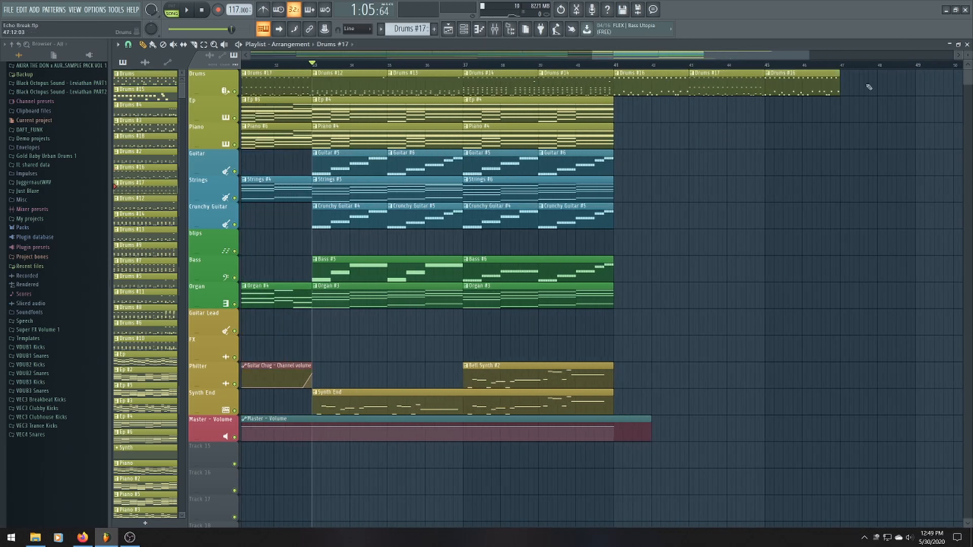
pyautogui.click(846, 88)
pyautogui.scroll(-3, 791, 126)
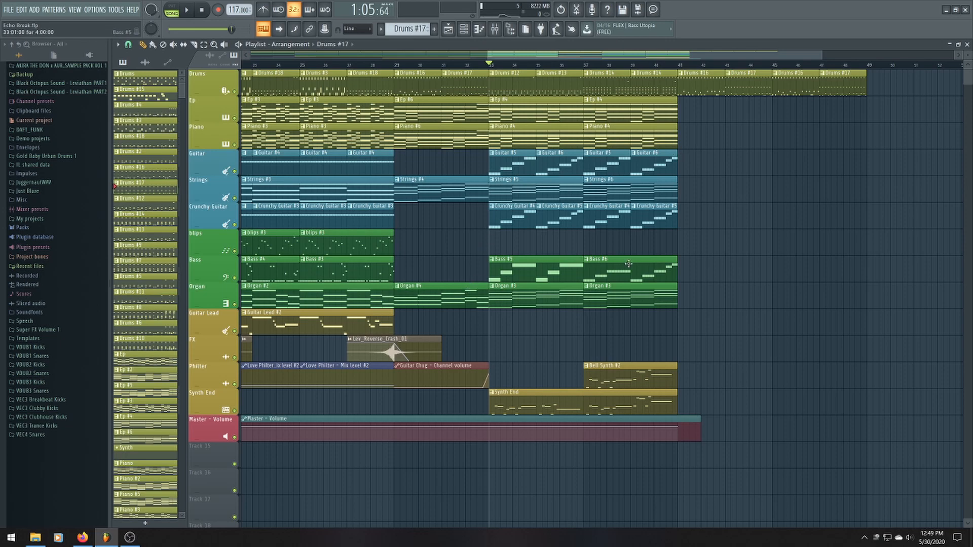
# Place an Organ #4 clip at bar 41 on the Organ track and make it a unique pattern
pyautogui.click(411, 292)
pyautogui.click(688, 304)
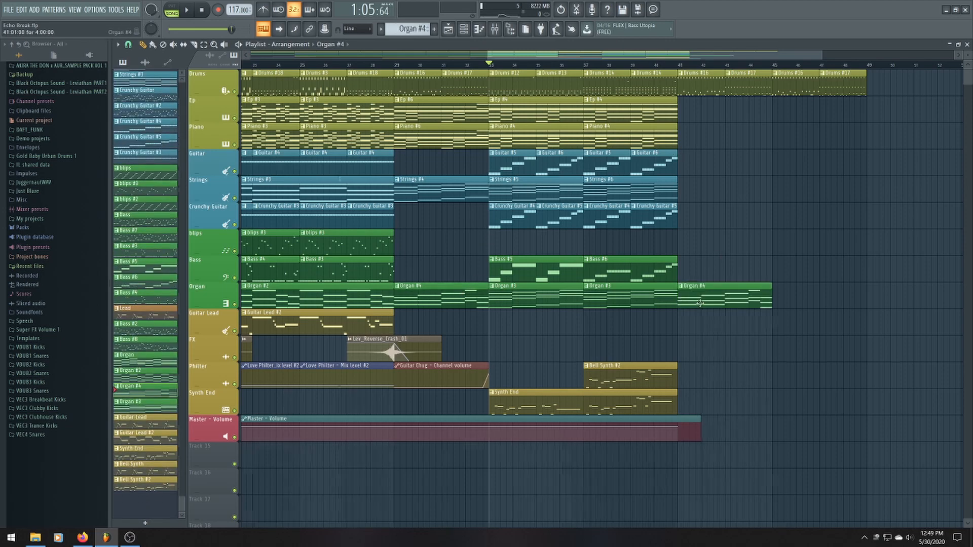
pyautogui.scroll(3, 700, 303)
pyautogui.click(670, 286)
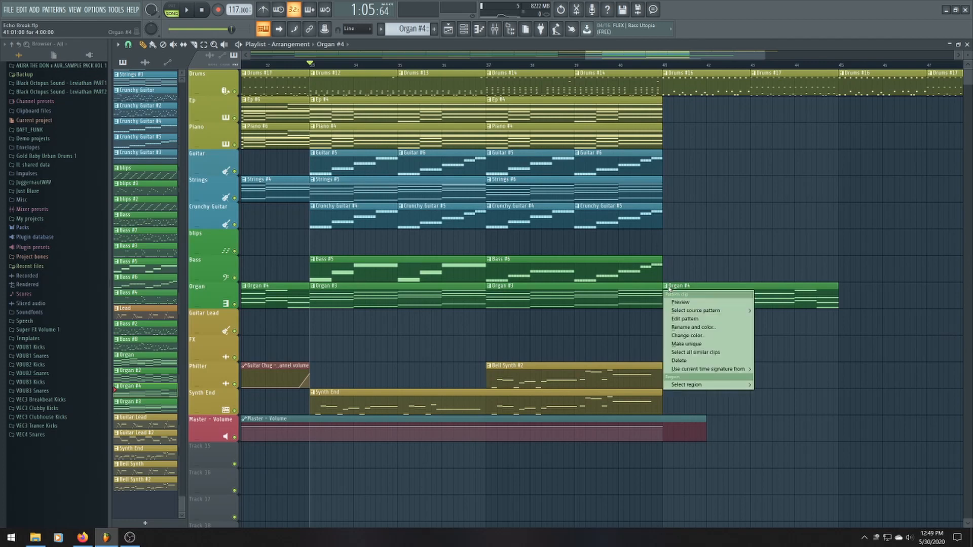
pyautogui.click(694, 352)
# Delete all notes from the Organ #5 pattern in the piano roll and return to the playlist
pyautogui.doubleClick(701, 303)
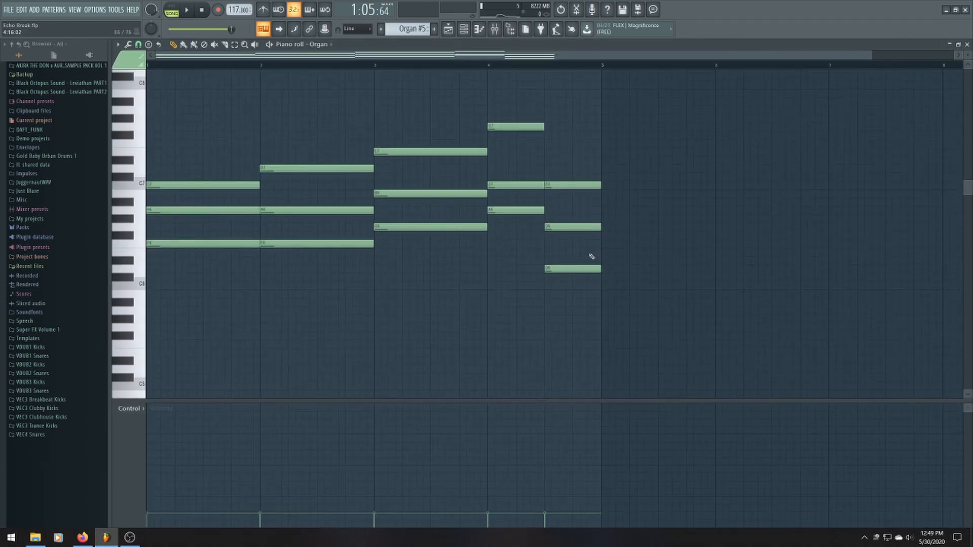
pyautogui.moveTo(568, 267); pyautogui.dragTo(572, 266)
pyautogui.hotkey('ctrl', 'a')
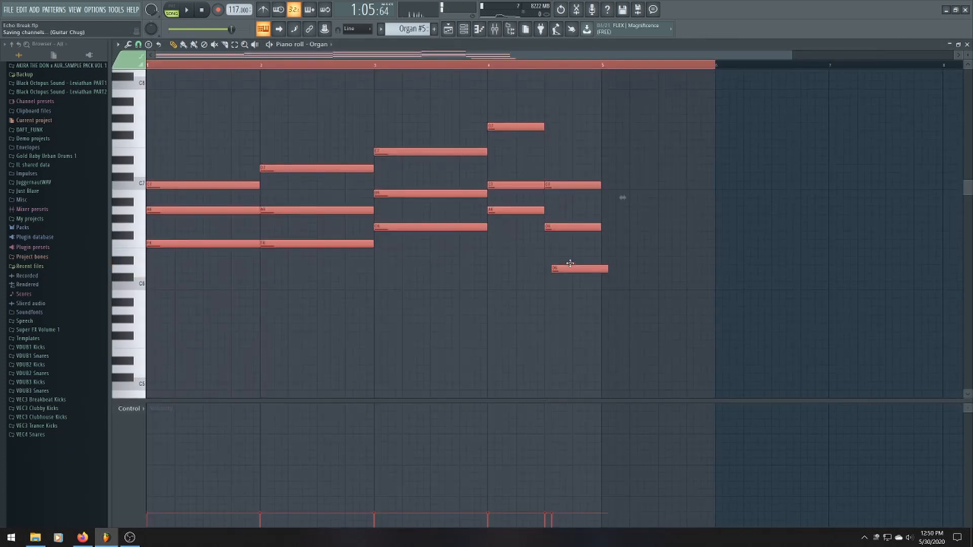
pyautogui.press('Delete')
pyautogui.click(478, 30)
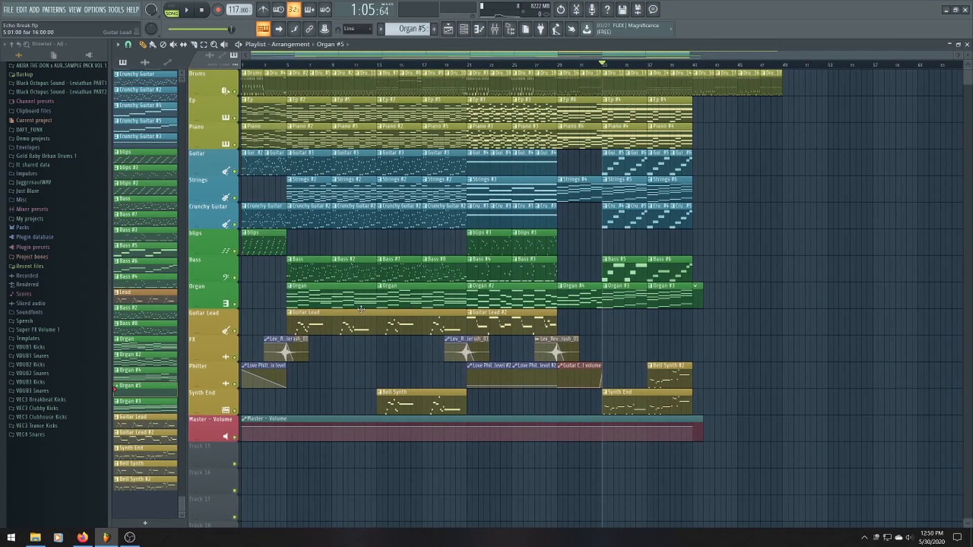
# Lengthen the empty Organ #5 clip at bar 41 to two bars
pyautogui.scroll(2, 775, 282)
pyautogui.scroll(3, 682, 283)
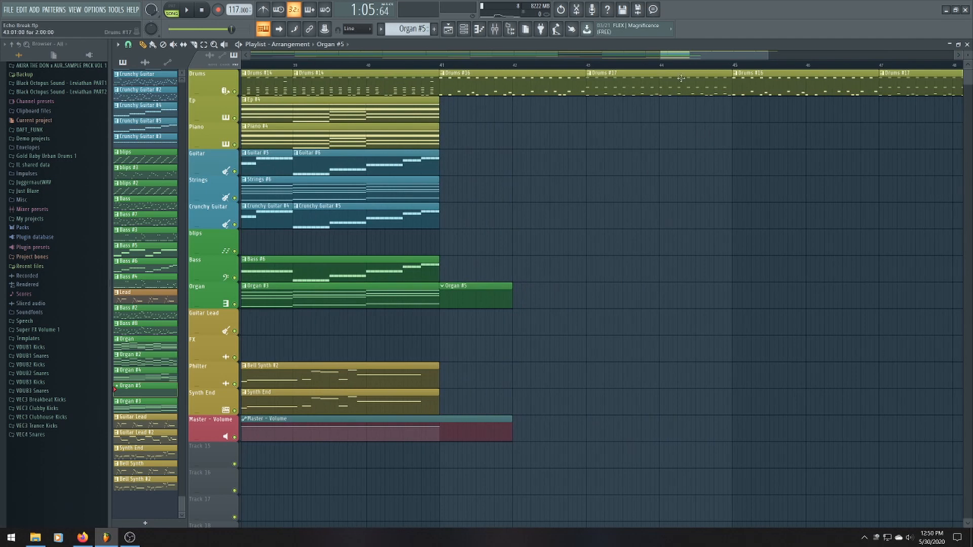
pyautogui.moveTo(662, 55)
pyautogui.mouseDown()
pyautogui.moveTo(605, 56)
pyautogui.moveTo(654, 56)
pyautogui.mouseUp()
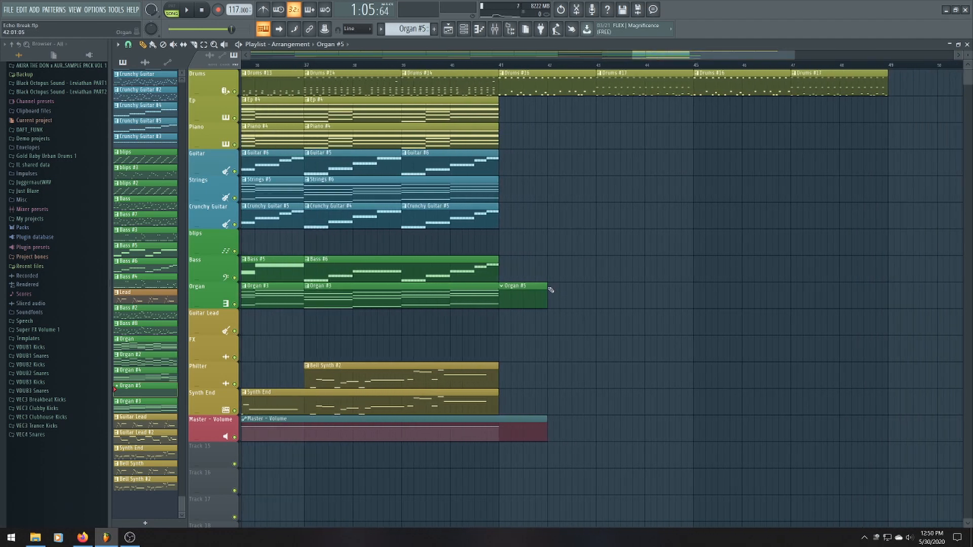
pyautogui.moveTo(547, 290); pyautogui.dragTo(592, 291)
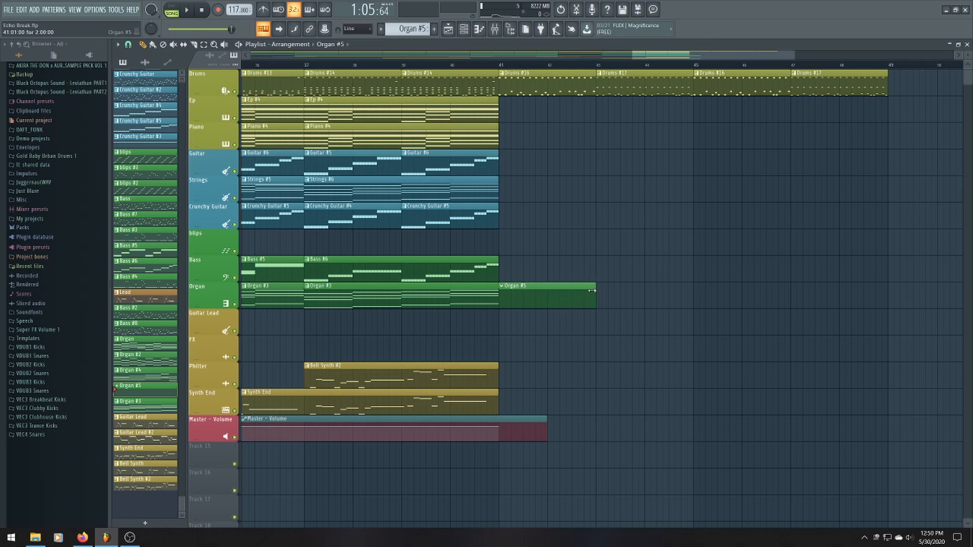
pyautogui.hscroll(-2, 679, 60)
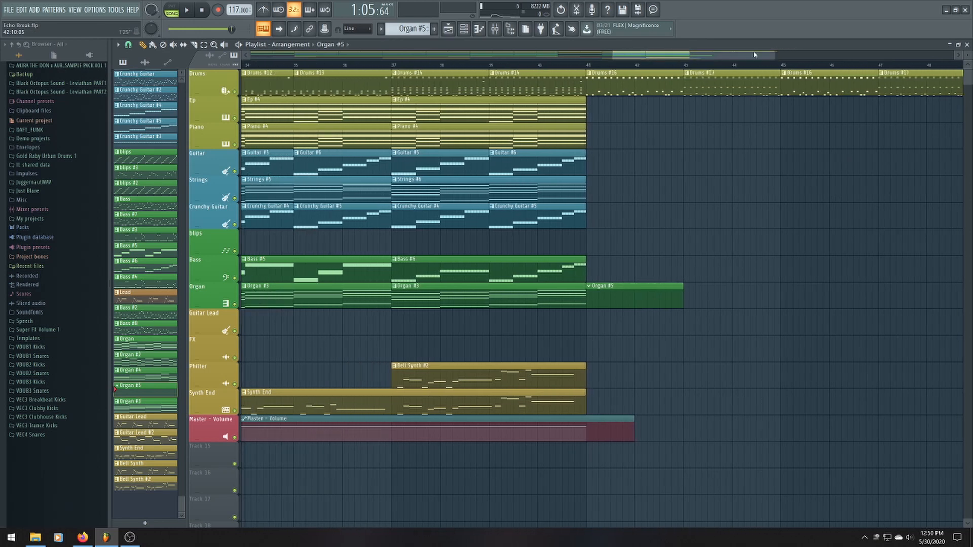
# Play the new drum section from bar 41 to hear it, and stop playback
pyautogui.scroll(-2, 773, 55)
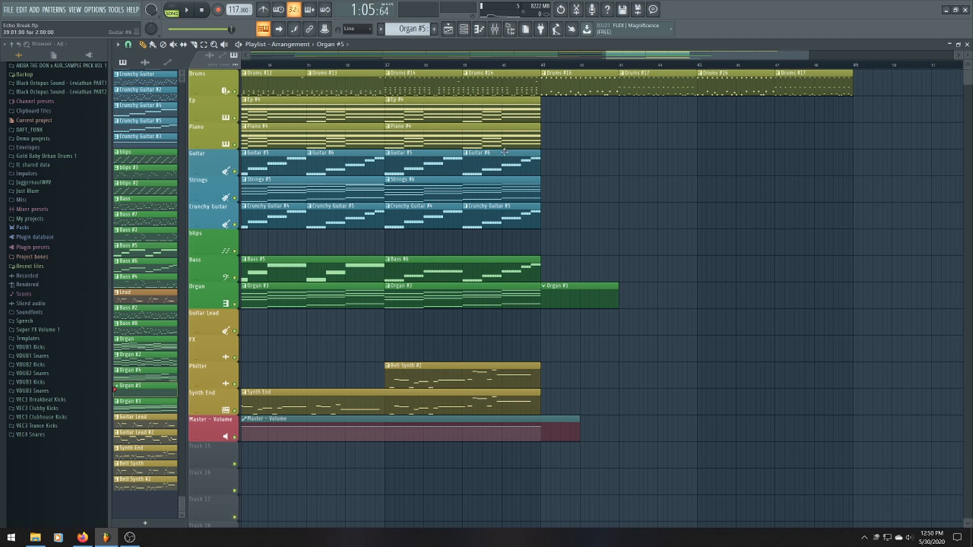
pyautogui.click(497, 66)
pyautogui.click(545, 68)
pyautogui.press('space')
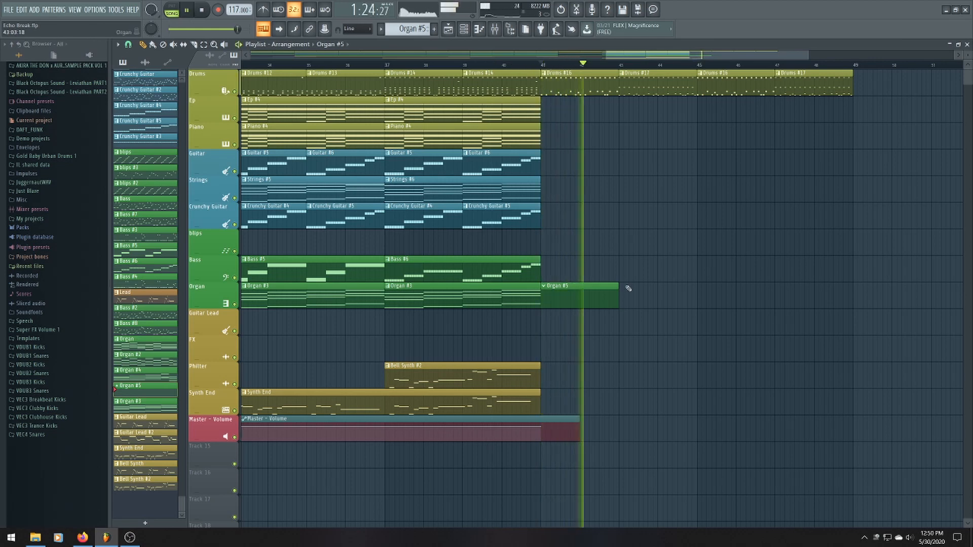
pyautogui.press('space')
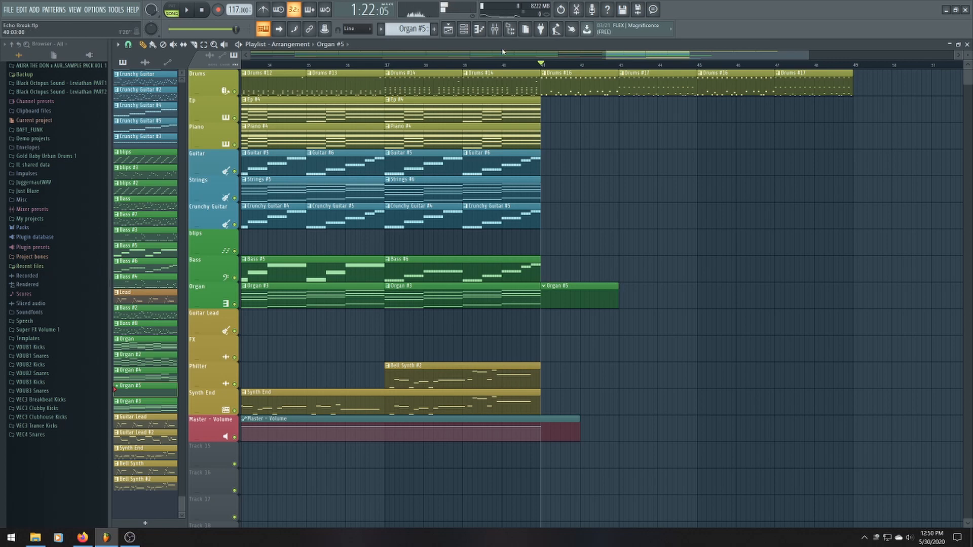
# Draw a half-bar chord of A5, C6, E6, A6 and C7 at the start of the Organ #5 pattern
pyautogui.click(479, 29)
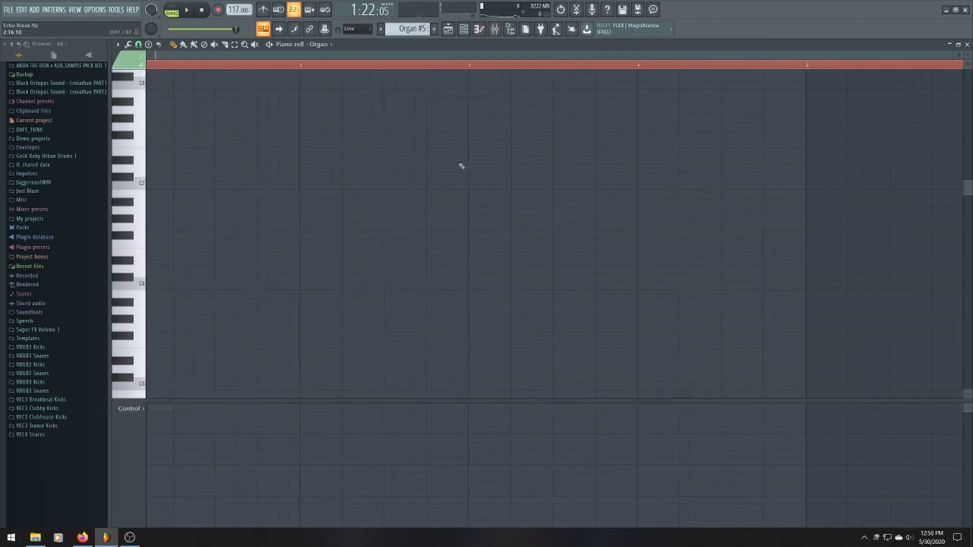
pyautogui.scroll(1, 382, 175)
pyautogui.scroll(-1, 382, 175)
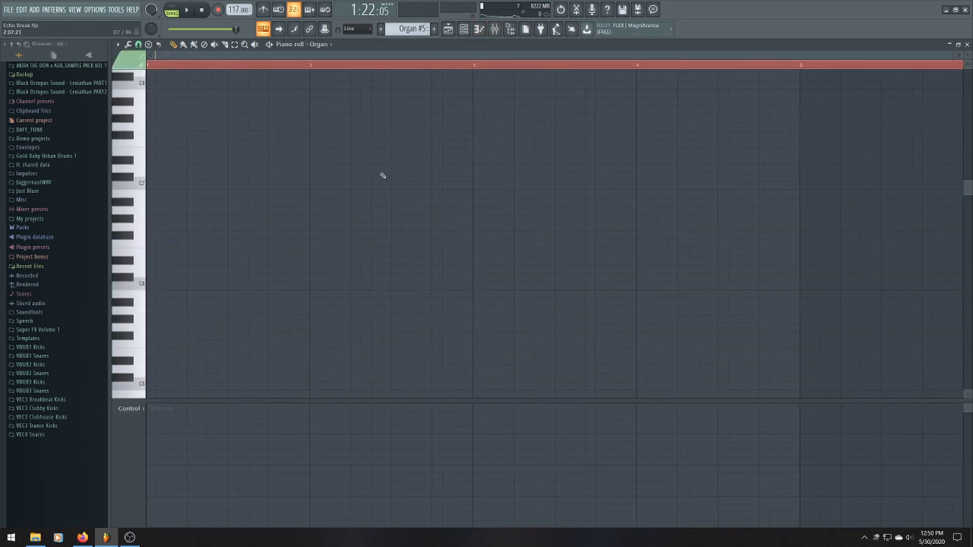
pyautogui.scroll(4, 382, 175)
pyautogui.moveTo(450, 50); pyautogui.dragTo(273, 59)
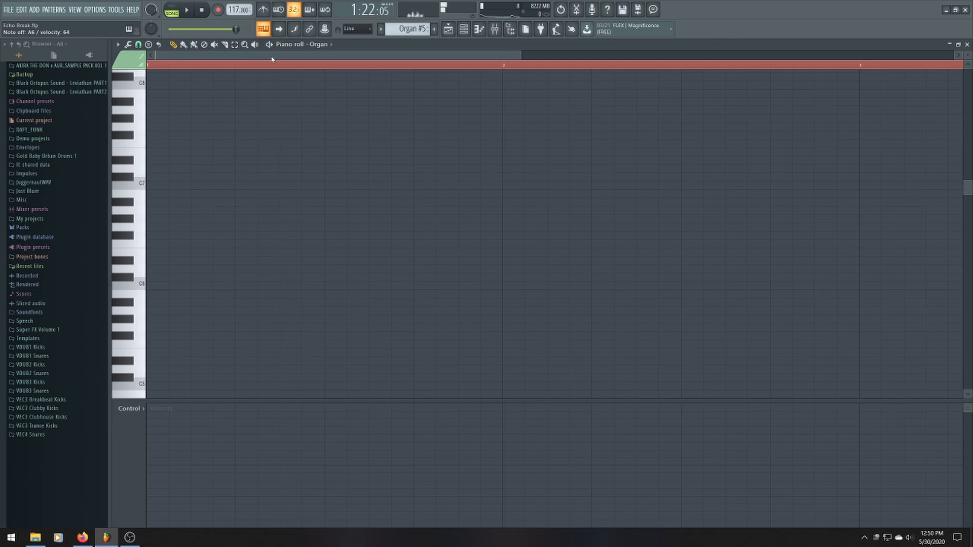
pyautogui.click(152, 311)
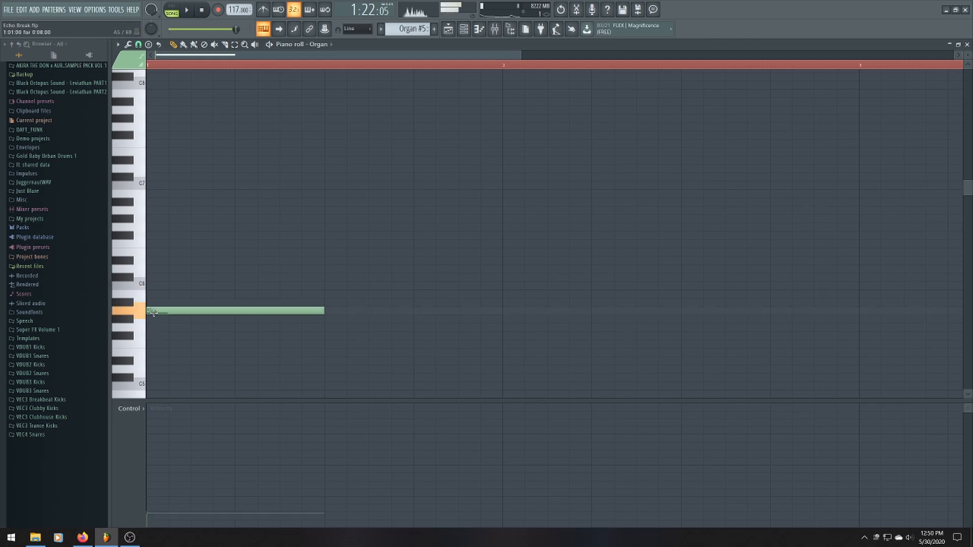
pyautogui.click(150, 285)
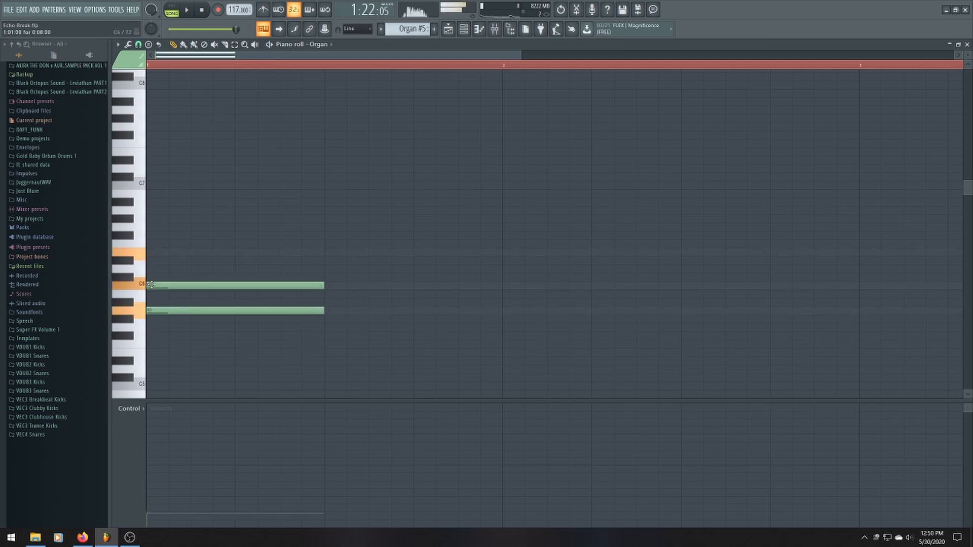
pyautogui.click(150, 252)
pyautogui.click(153, 210)
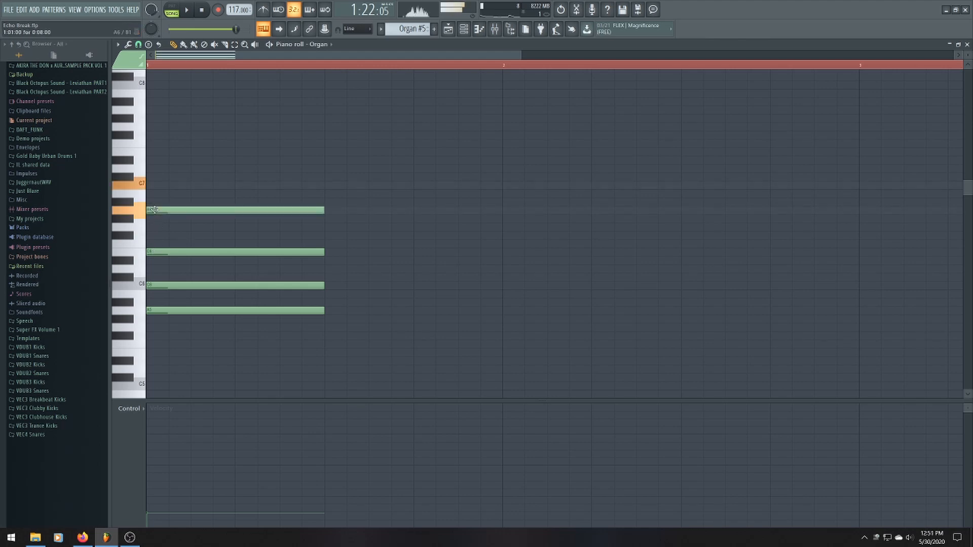
pyautogui.click(152, 185)
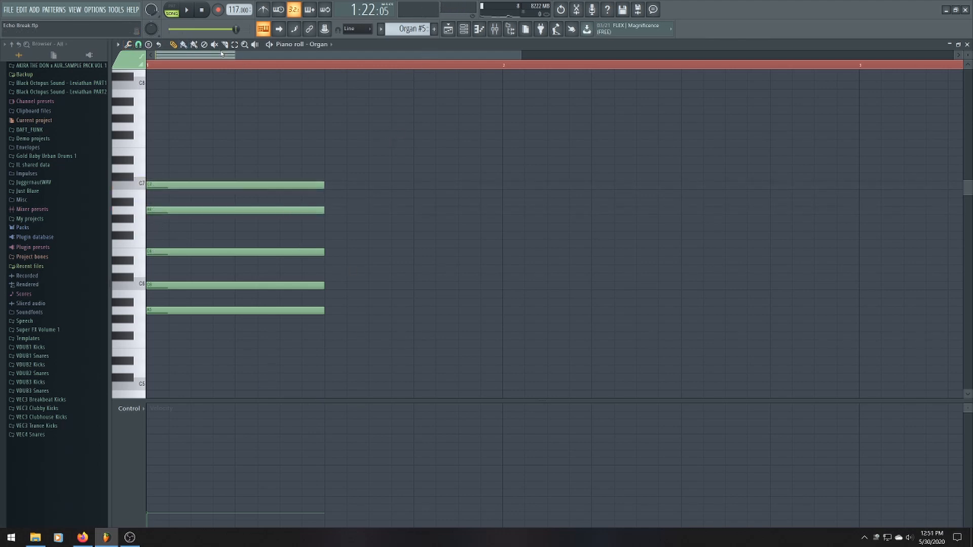
# Strum the selected five-note chord in bar 1 with the Strum tool, using a slightly reduced start time offset
pyautogui.click(236, 47)
pyautogui.moveTo(211, 140); pyautogui.dragTo(202, 334)
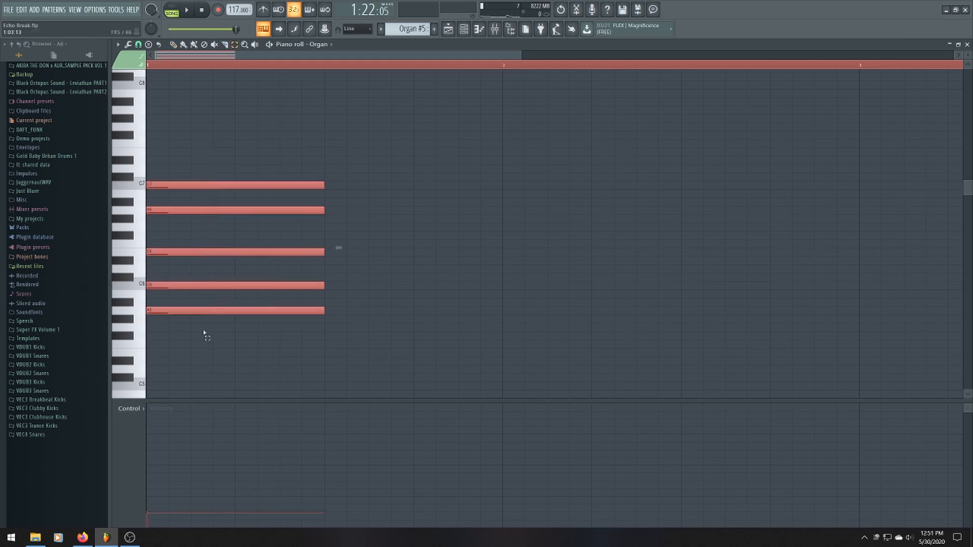
pyautogui.click(119, 46)
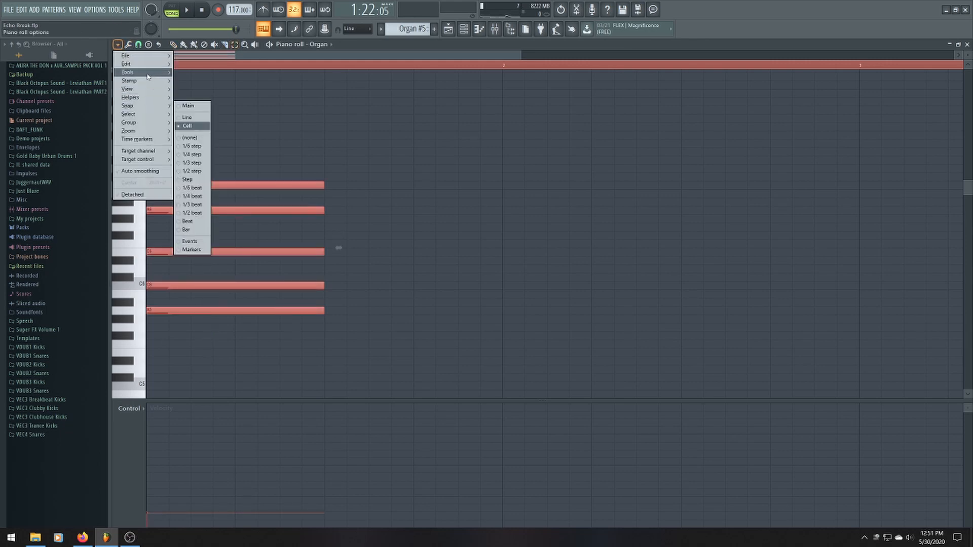
pyautogui.moveTo(148, 76)
pyautogui.click(192, 173)
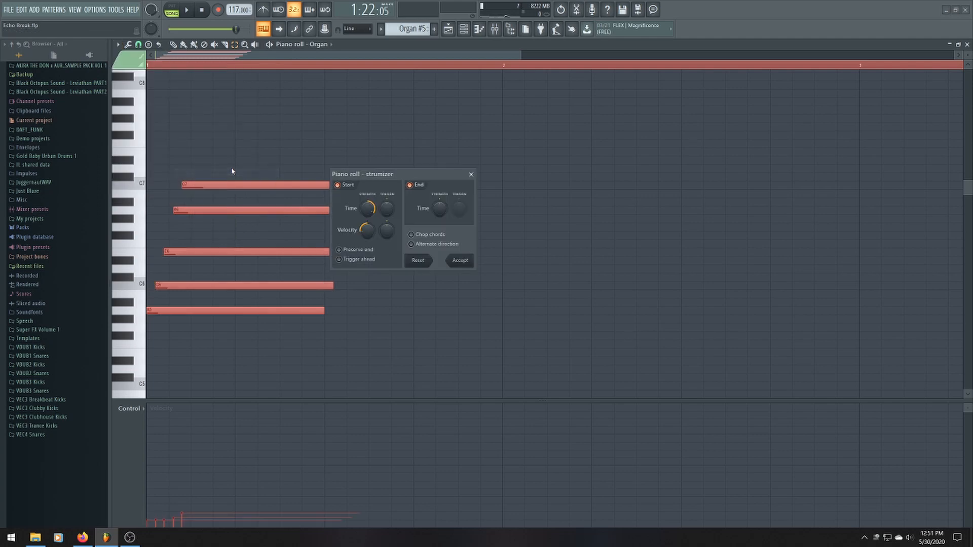
pyautogui.moveTo(370, 215); pyautogui.dragTo(370, 208)
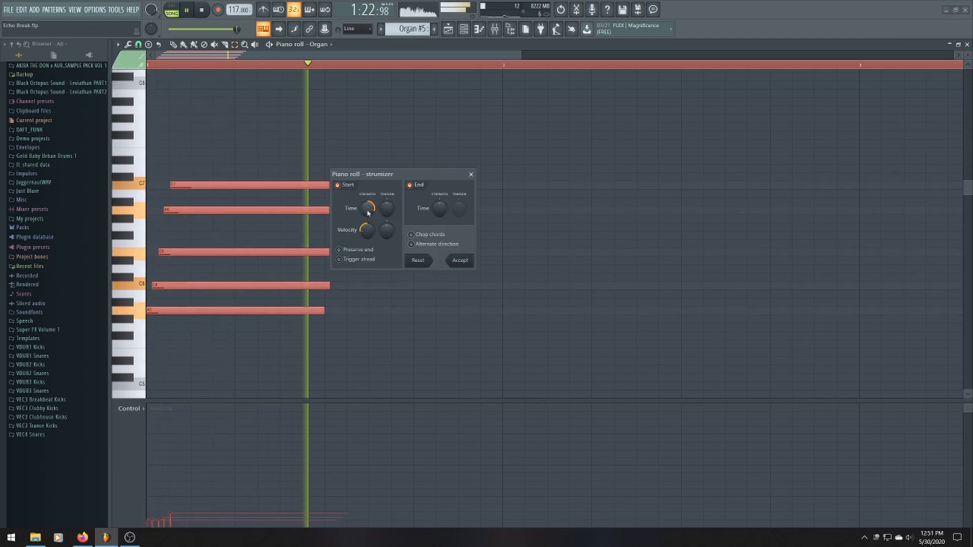
pyautogui.click(460, 261)
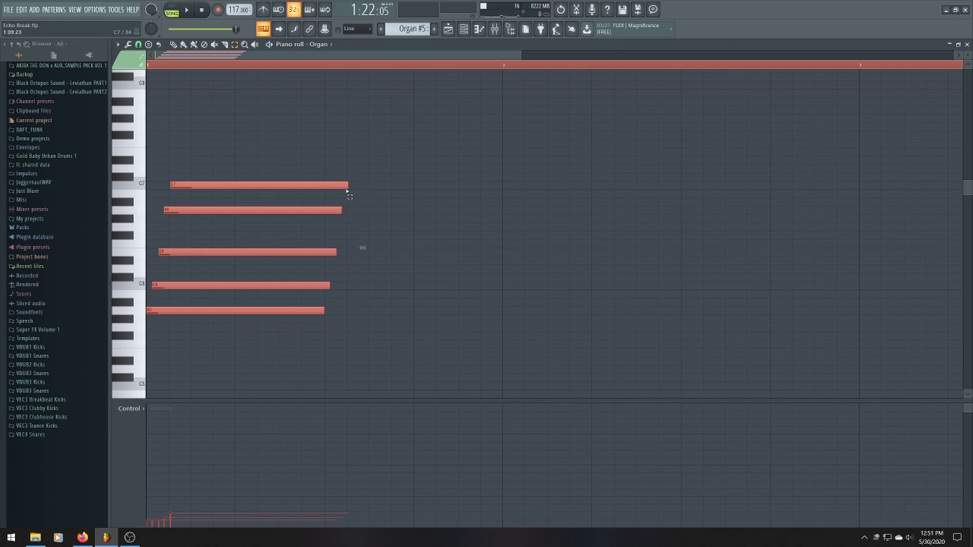
# Play back the strummed chord, stop playback, and lengthen all of its notes to 14 steps
pyautogui.press('space')
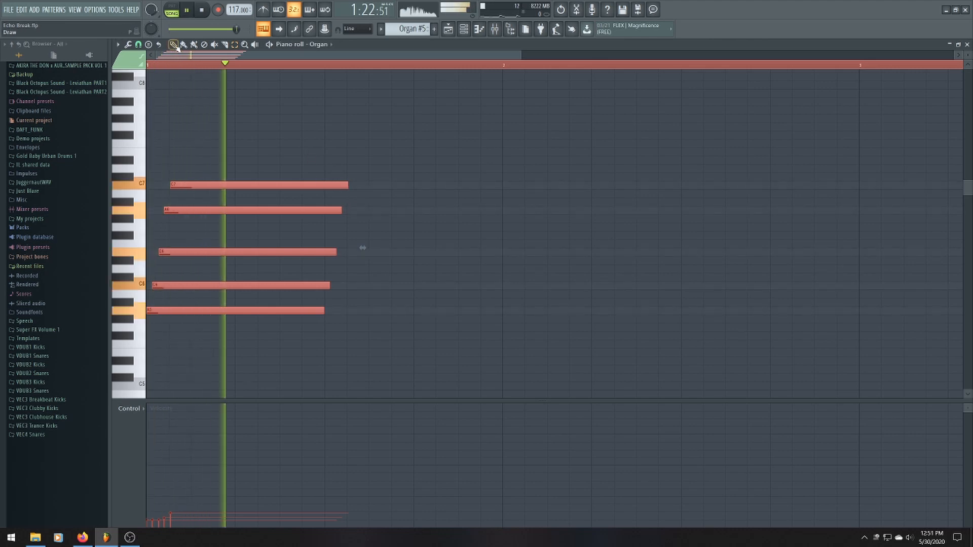
pyautogui.press('space')
pyautogui.moveTo(348, 185); pyautogui.dragTo(480, 190)
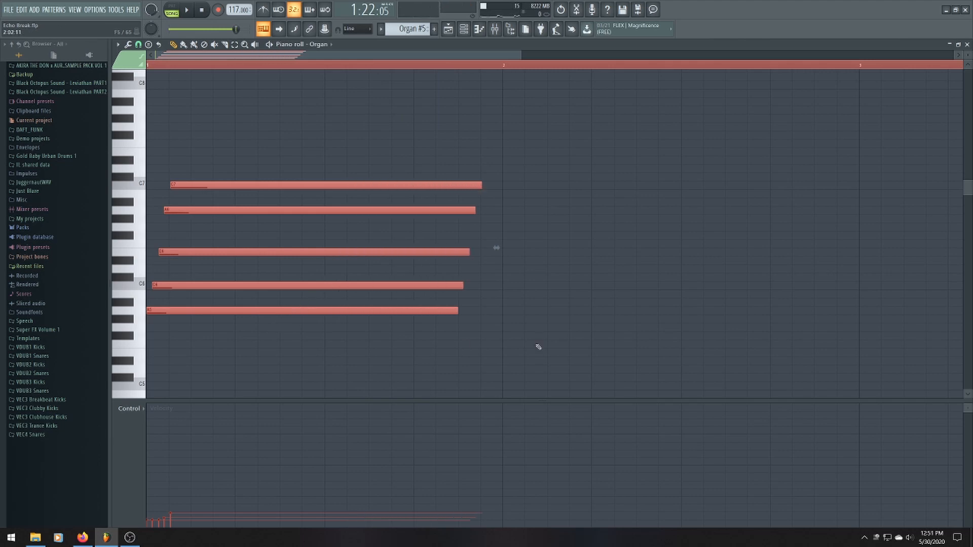
pyautogui.press('space')
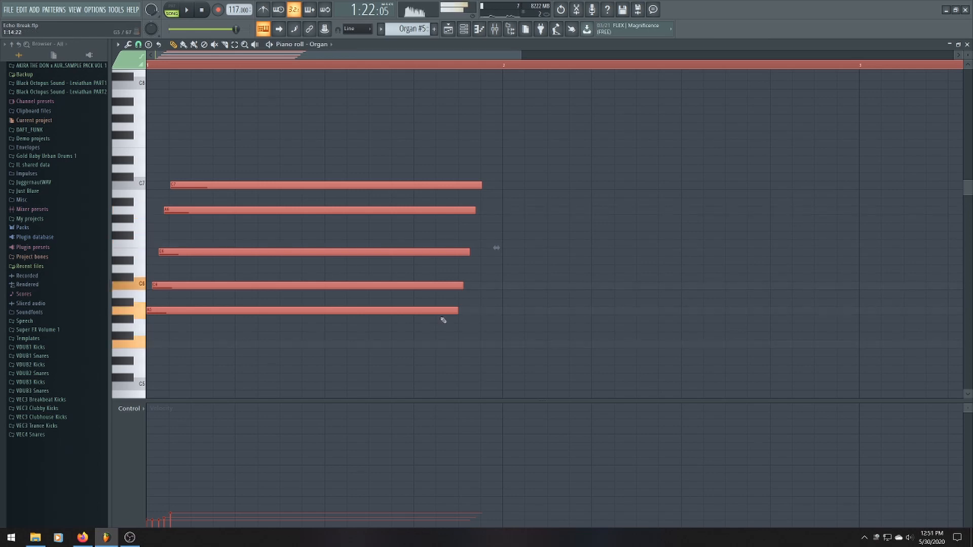
# Draw a second chord of F5, A5, C6, F6 and A6 at the start of bar 2, each note 14 steps long
pyautogui.click(505, 344)
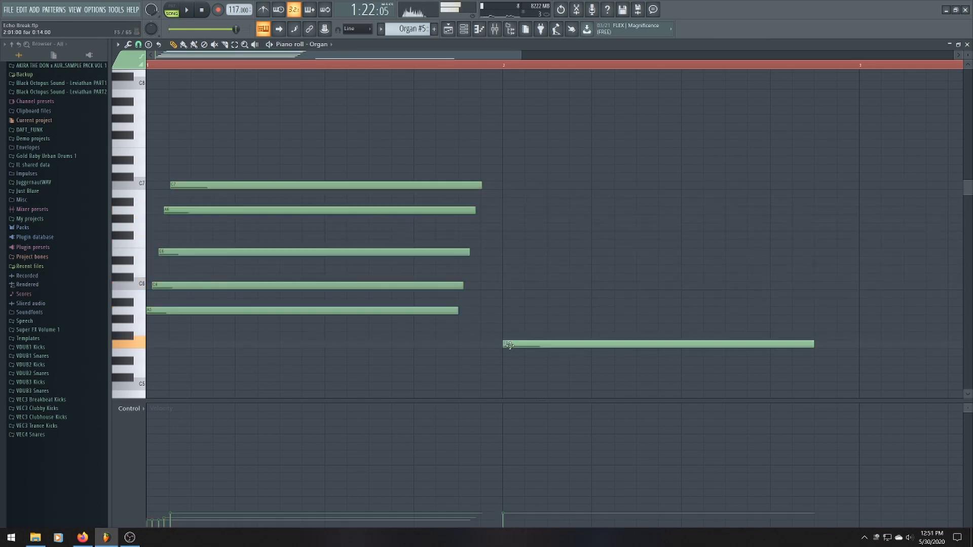
pyautogui.click(507, 310)
pyautogui.click(507, 285)
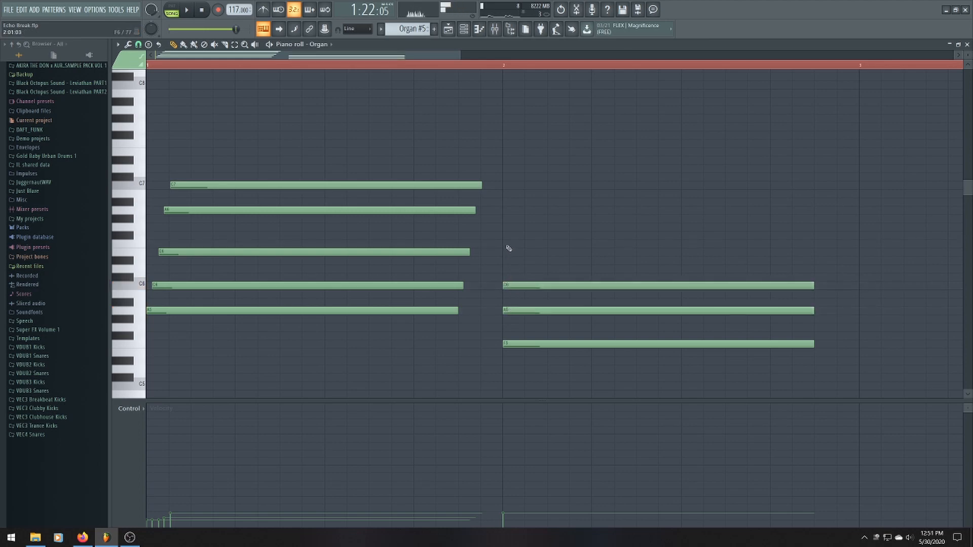
pyautogui.click(506, 243)
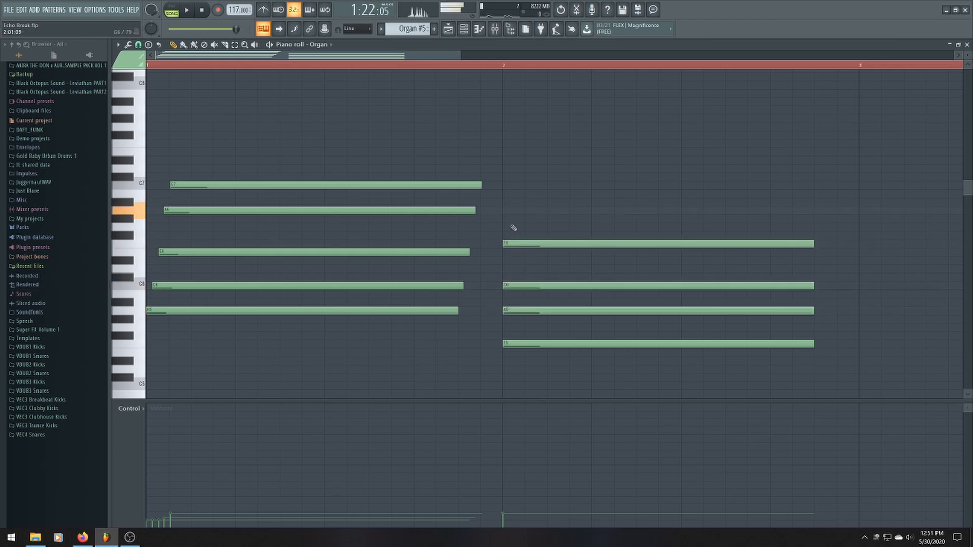
pyautogui.click(507, 210)
# Select the bar 2 chord and strum it with the same settings as the first chord
pyautogui.click(234, 46)
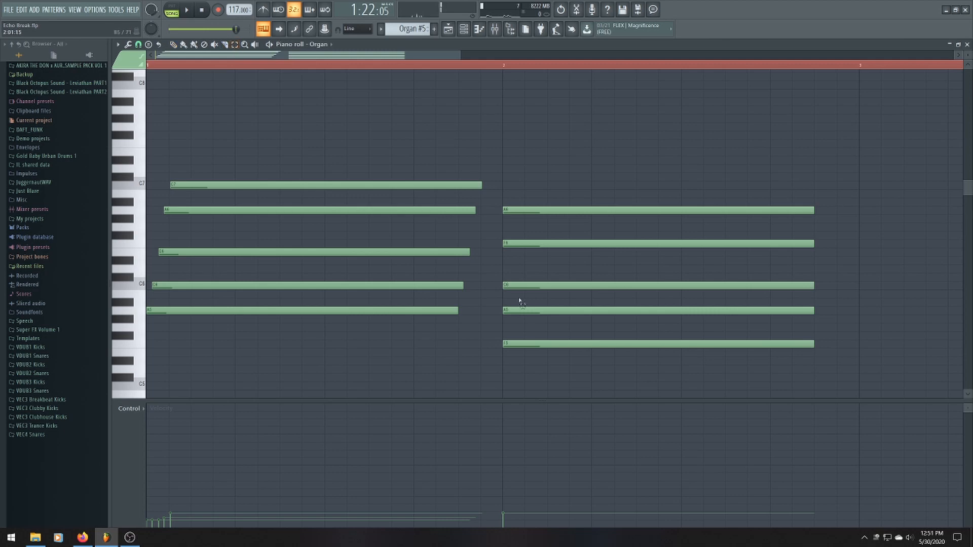
pyautogui.moveTo(541, 357); pyautogui.dragTo(547, 156)
pyautogui.click(118, 44)
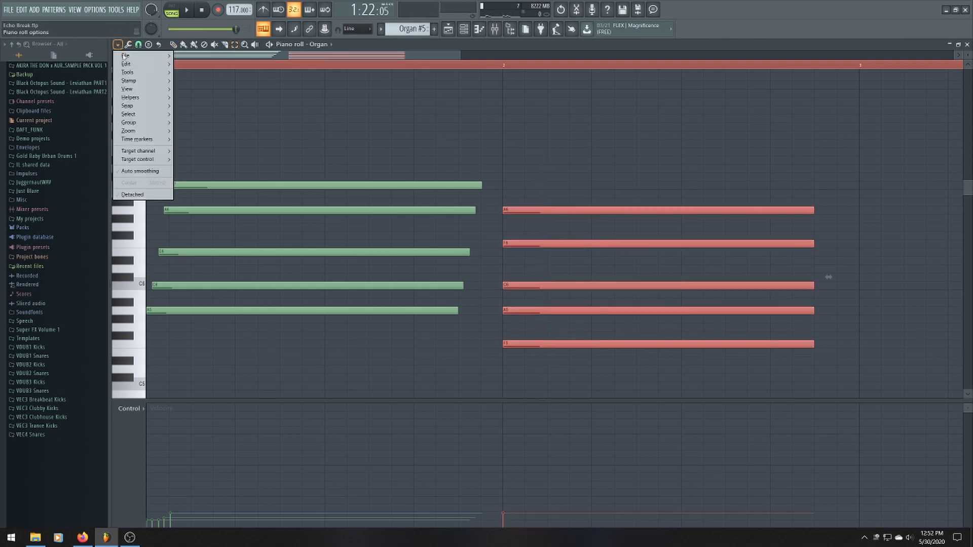
pyautogui.moveTo(148, 107)
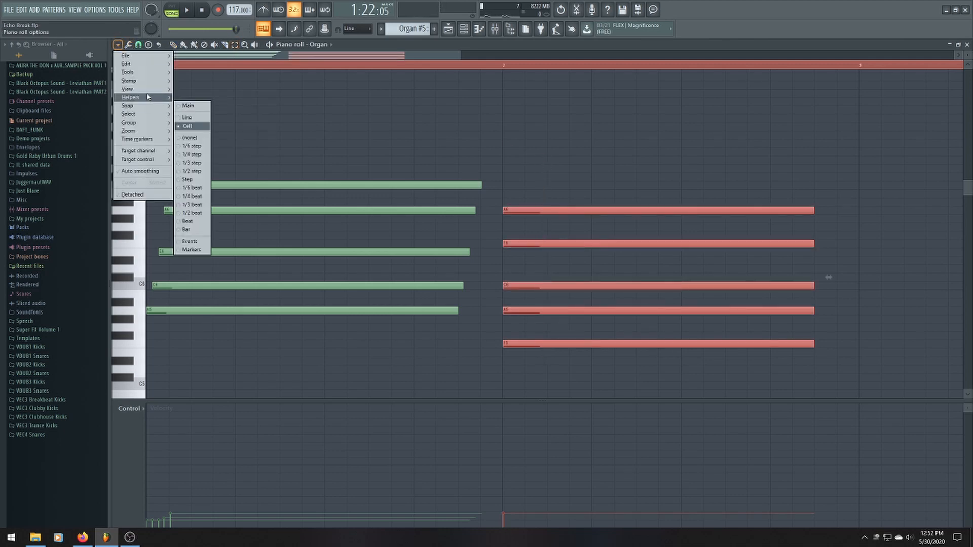
pyautogui.moveTo(144, 72)
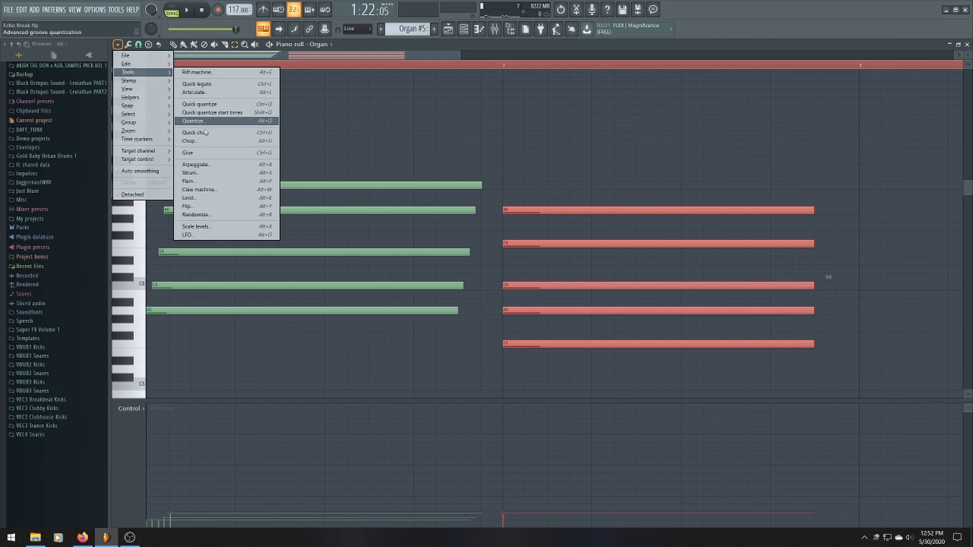
pyautogui.click(219, 173)
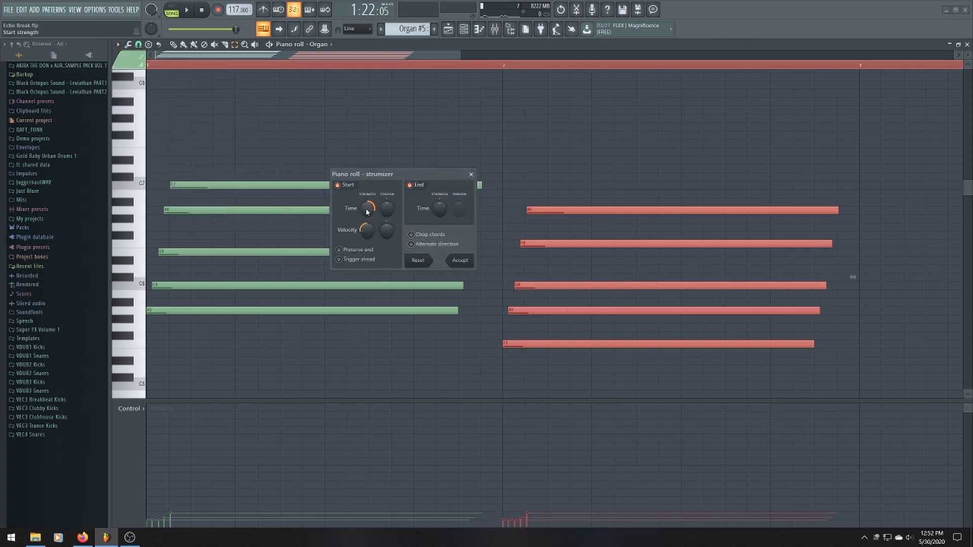
pyautogui.click(460, 261)
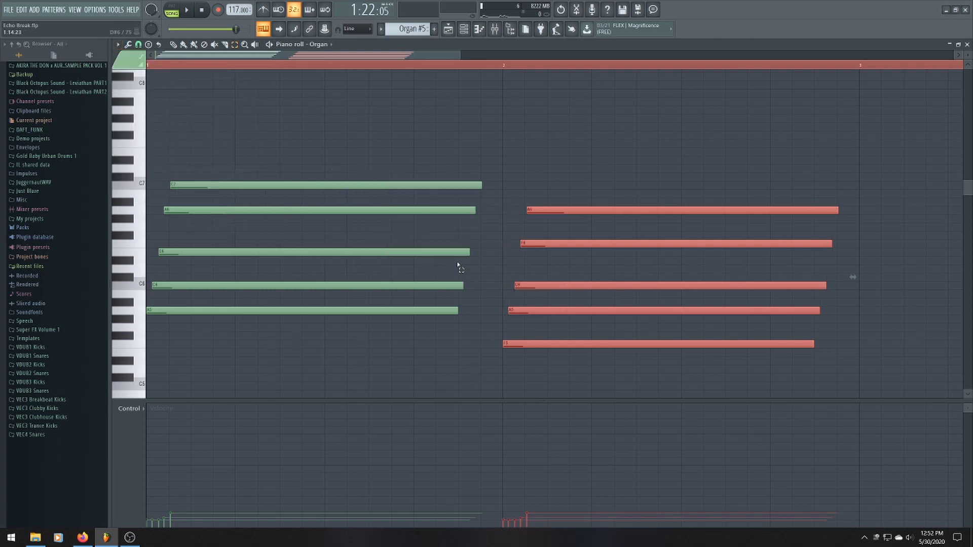
# Play both chords, stop playback, and lengthen all notes together so each chord nearly fills its bar
pyautogui.press('space')
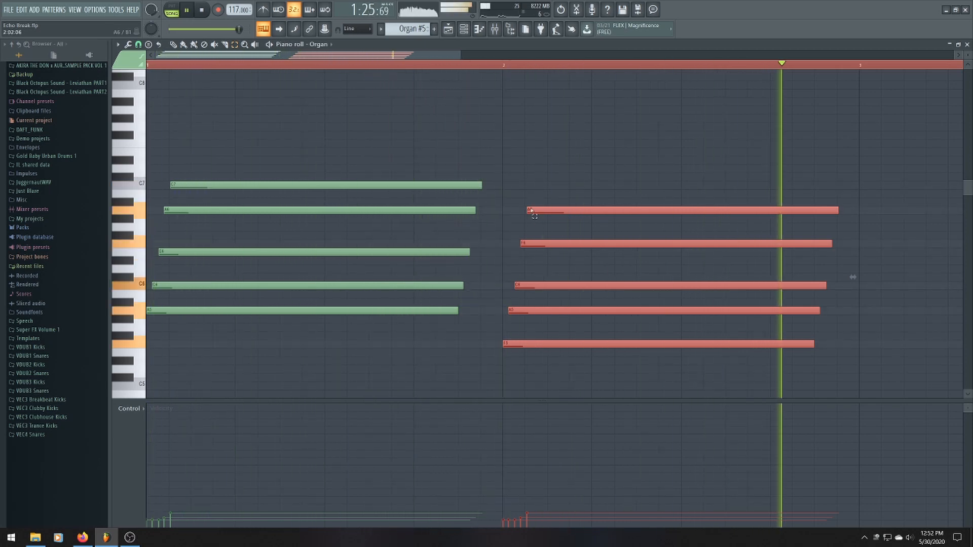
pyautogui.hotkey('ctrl', 'a')
pyautogui.press('space')
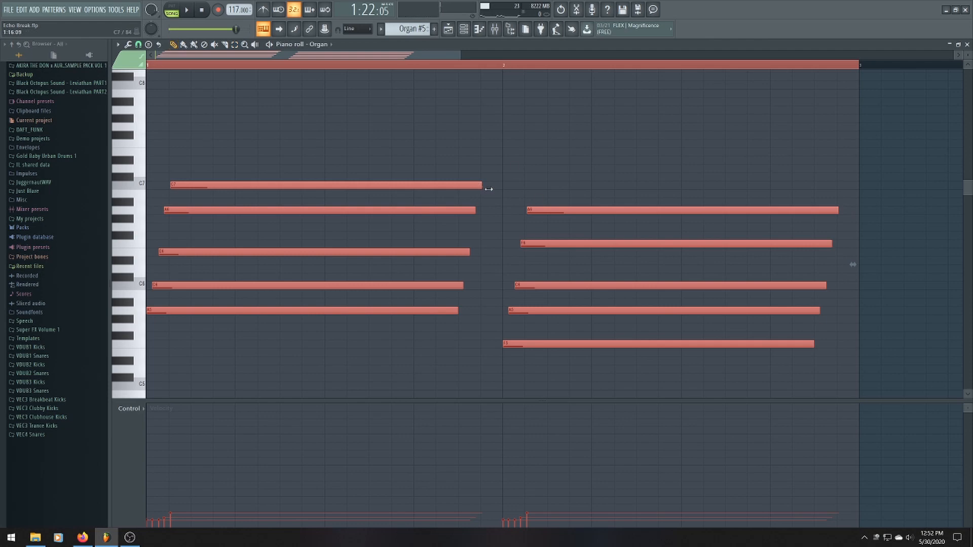
pyautogui.moveTo(489, 189); pyautogui.dragTo(506, 189)
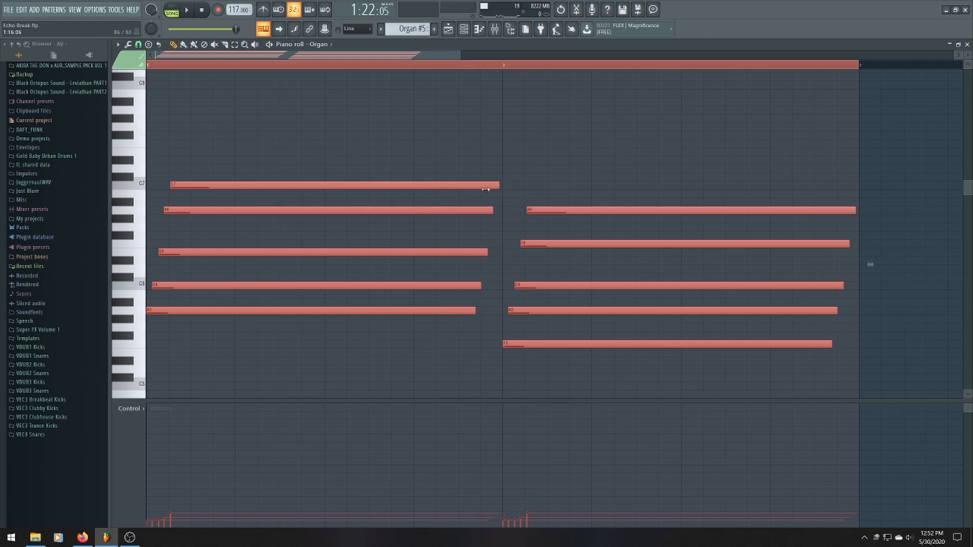
# Deselect the notes and draw a third chord of G5, B5, D6, F6 and A6 at bar 3, removing the extra C7
pyautogui.scroll(-2, 660, 255)
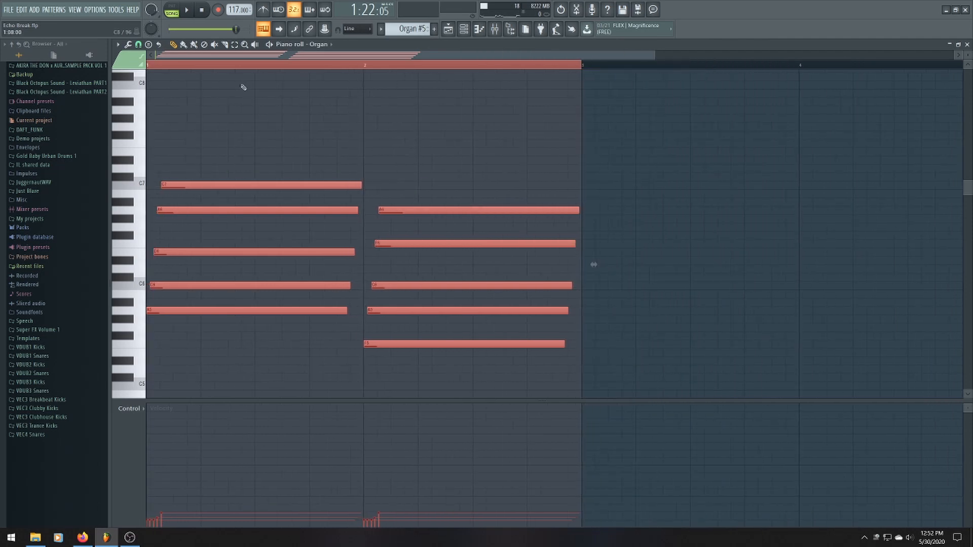
pyautogui.click(626, 320)
pyautogui.rightClick(626, 320)
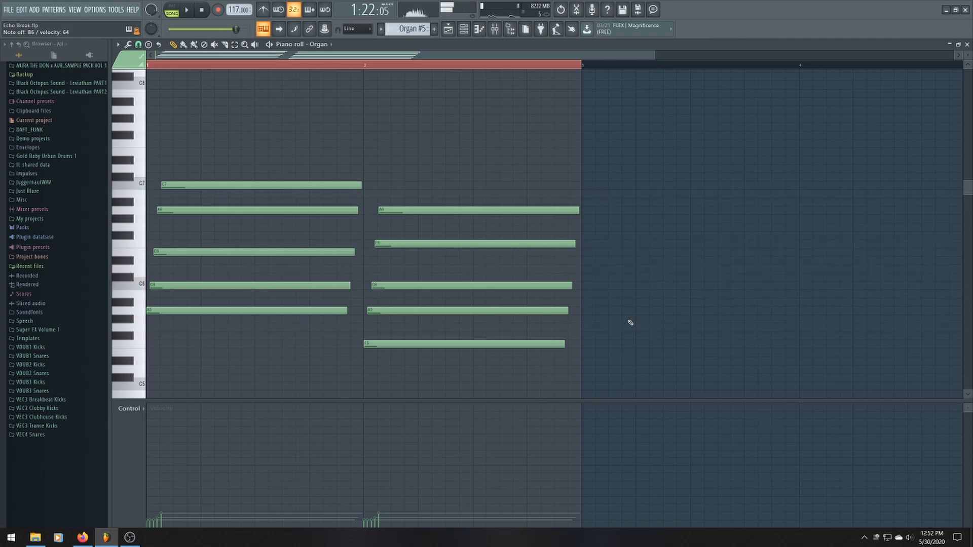
pyautogui.scroll(2, 603, 369)
pyautogui.scroll(-5, 605, 329)
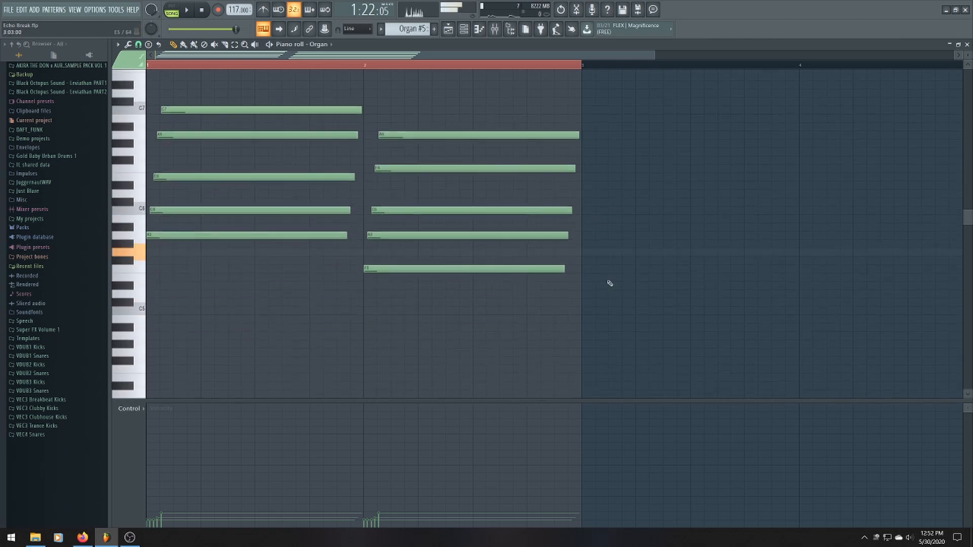
pyautogui.click(585, 252)
pyautogui.click(586, 219)
pyautogui.click(586, 193)
pyautogui.click(588, 168)
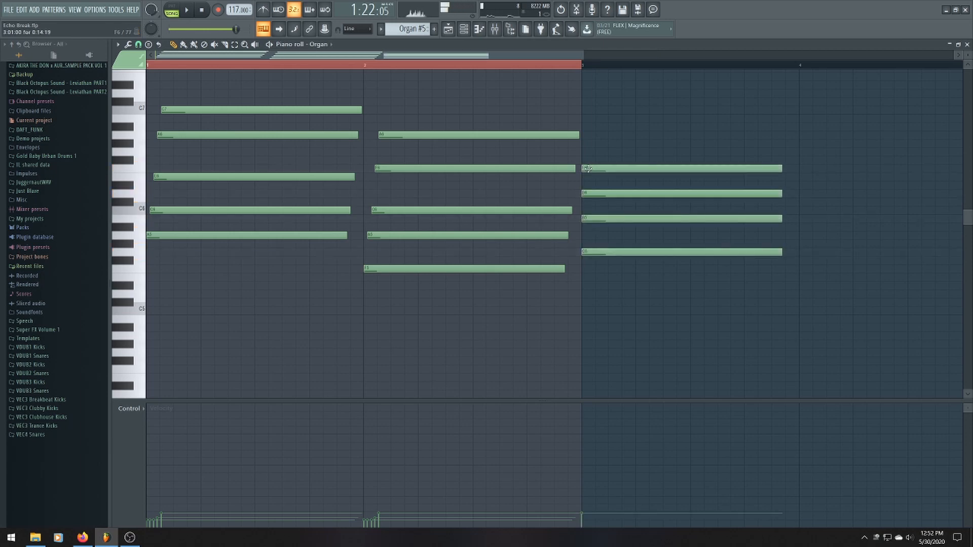
pyautogui.click(589, 134)
pyautogui.click(590, 109)
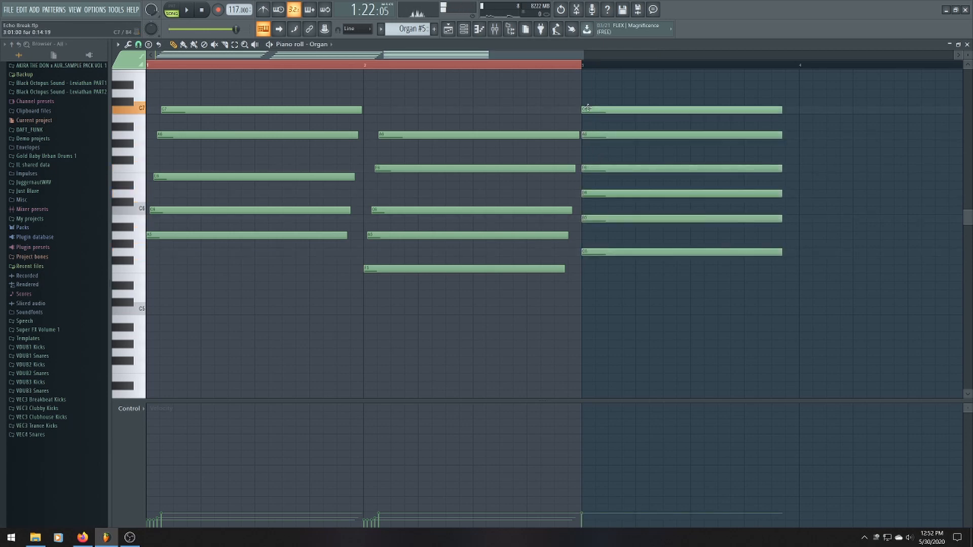
pyautogui.rightClick(602, 113)
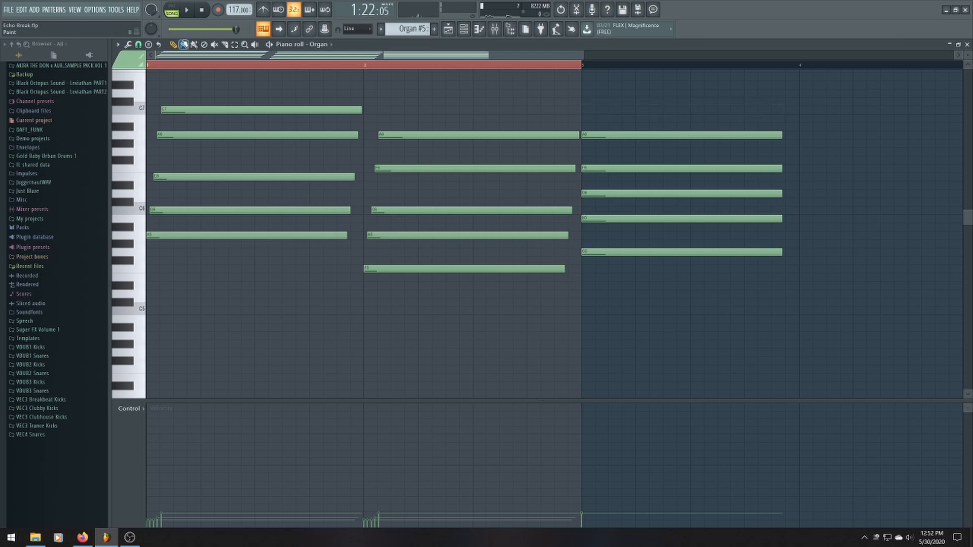
# Select the bar 3 chord and strum it with the same settings as the other chords
pyautogui.moveTo(649, 290); pyautogui.dragTo(658, 145)
pyautogui.moveTo(649, 107); pyautogui.dragTo(649, 298)
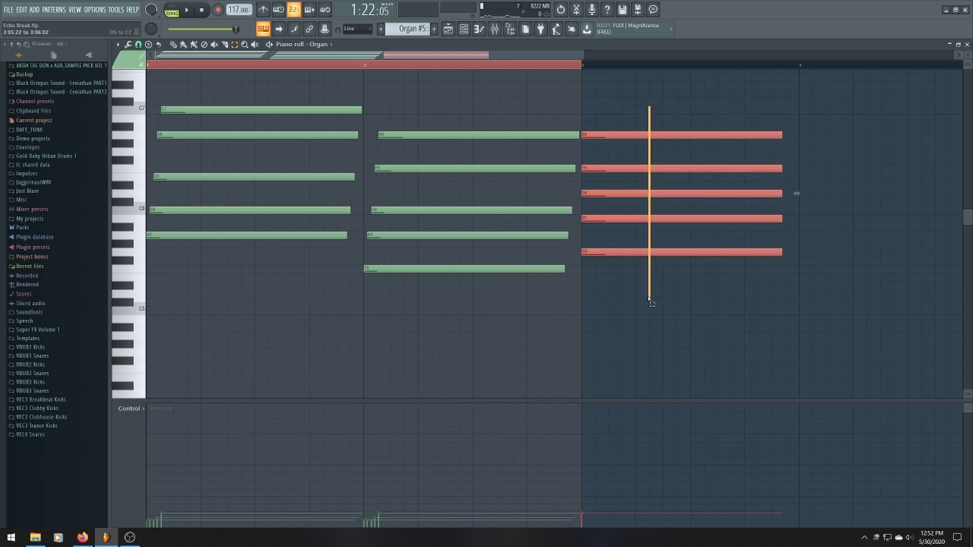
pyautogui.click(122, 45)
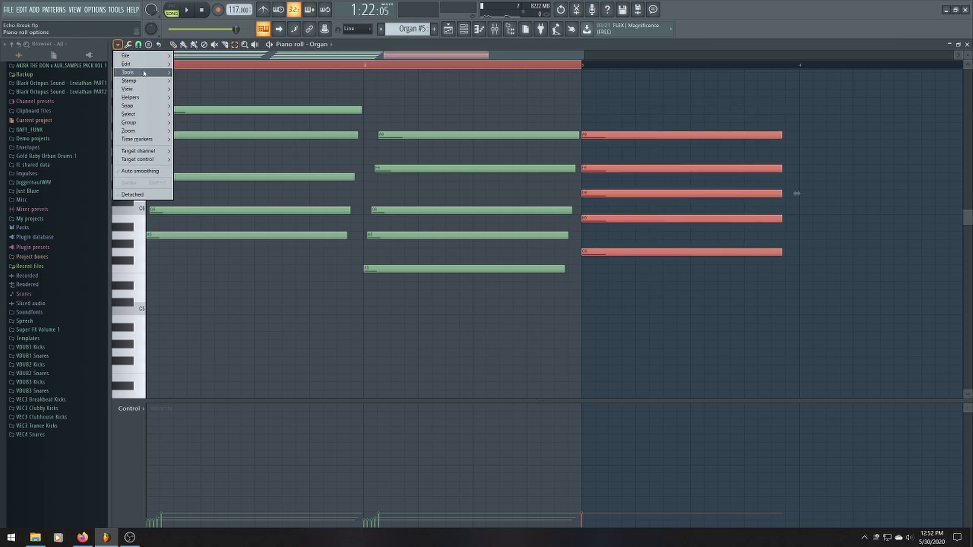
pyautogui.moveTo(140, 73)
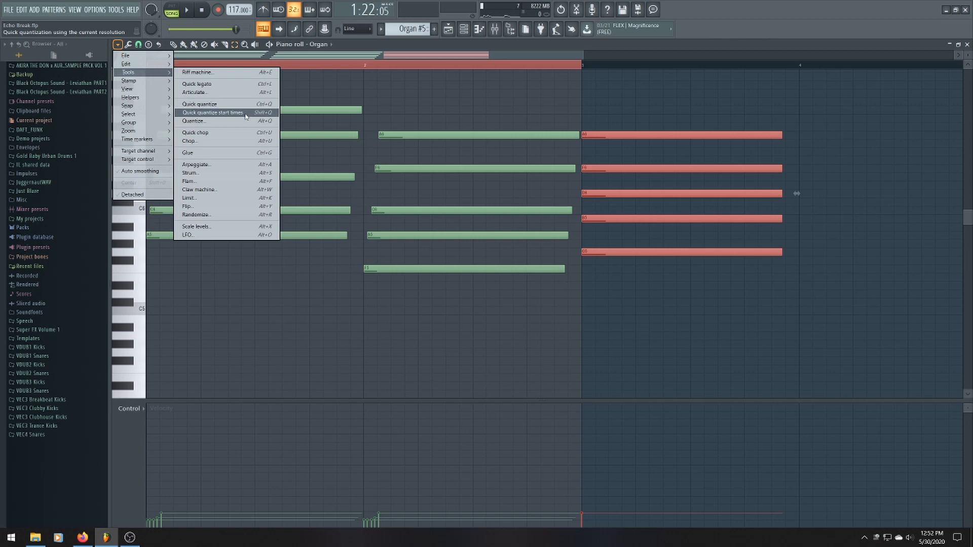
pyautogui.click(244, 172)
pyautogui.click(461, 261)
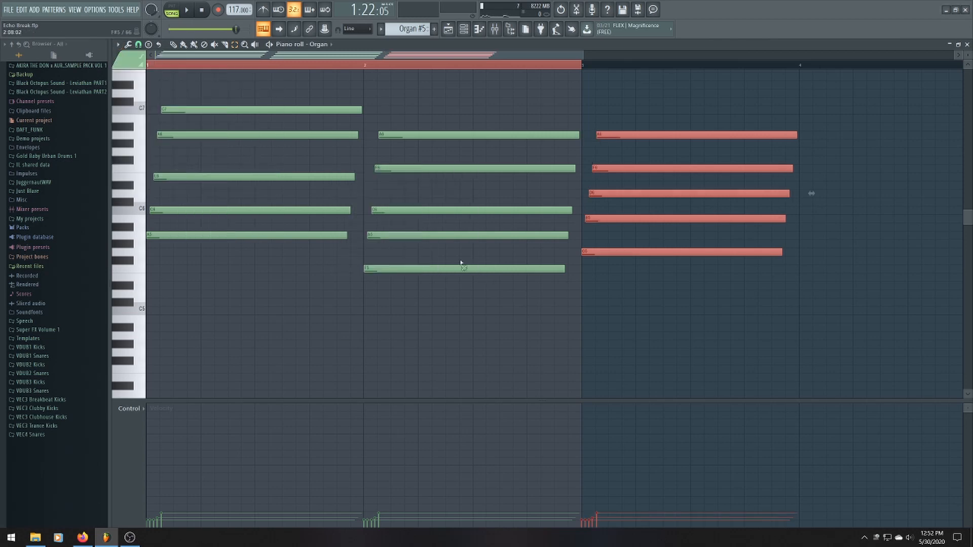
# Return to the playlist and lengthen the Organ #5 clip at bar 41 to four bars
pyautogui.scroll(-3, 463, 265)
pyautogui.scroll(3, 463, 265)
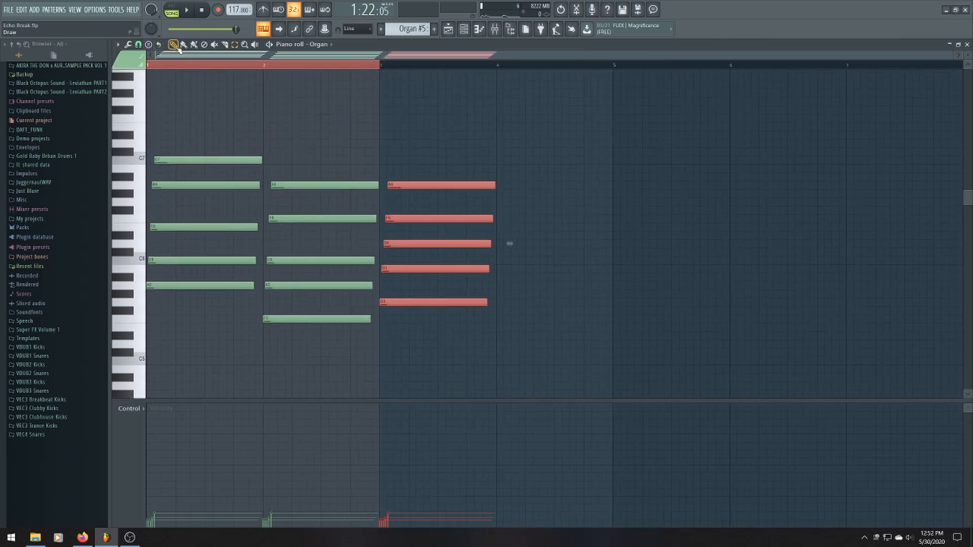
pyautogui.click(449, 29)
pyautogui.scroll(2, 683, 228)
pyautogui.moveTo(596, 286); pyautogui.dragTo(675, 287)
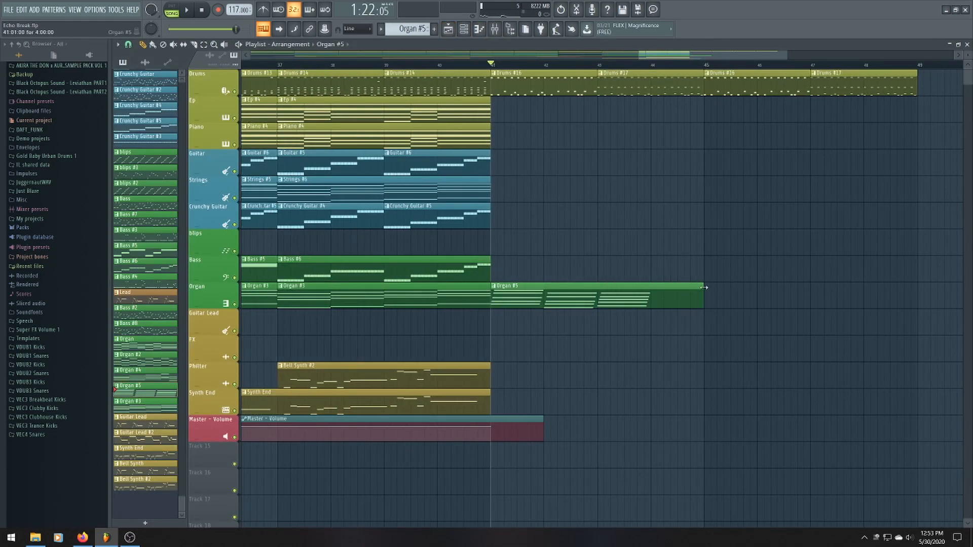
# Play the song from just before bar 41 and reopen the Organ #5 pattern in the piano roll while listening
pyautogui.click(479, 65)
pyautogui.press('space')
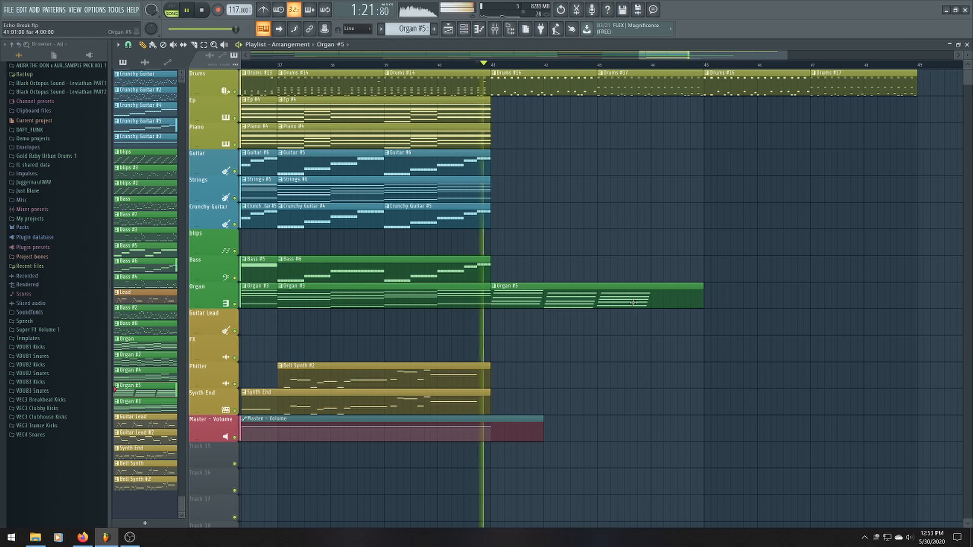
pyautogui.doubleClick(634, 298)
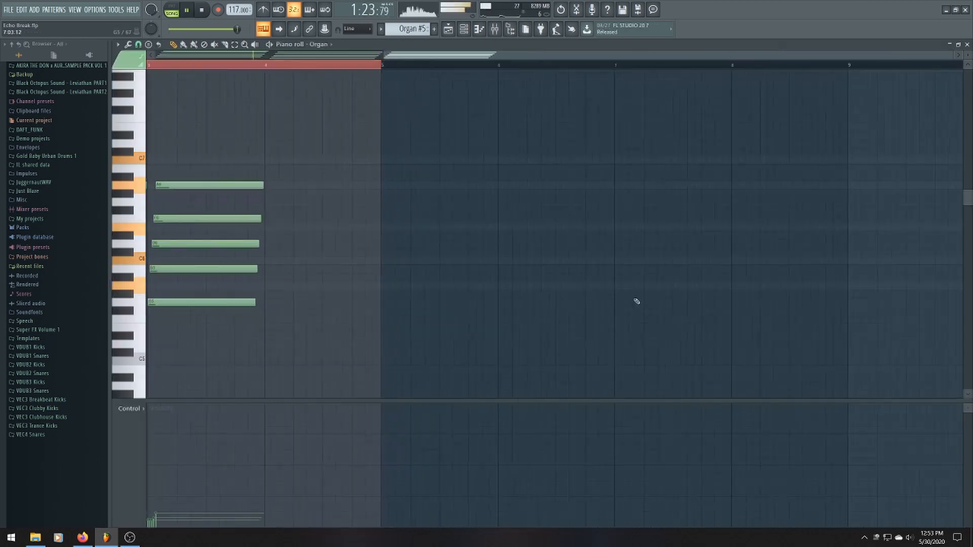
pyautogui.scroll(3, 610, 319)
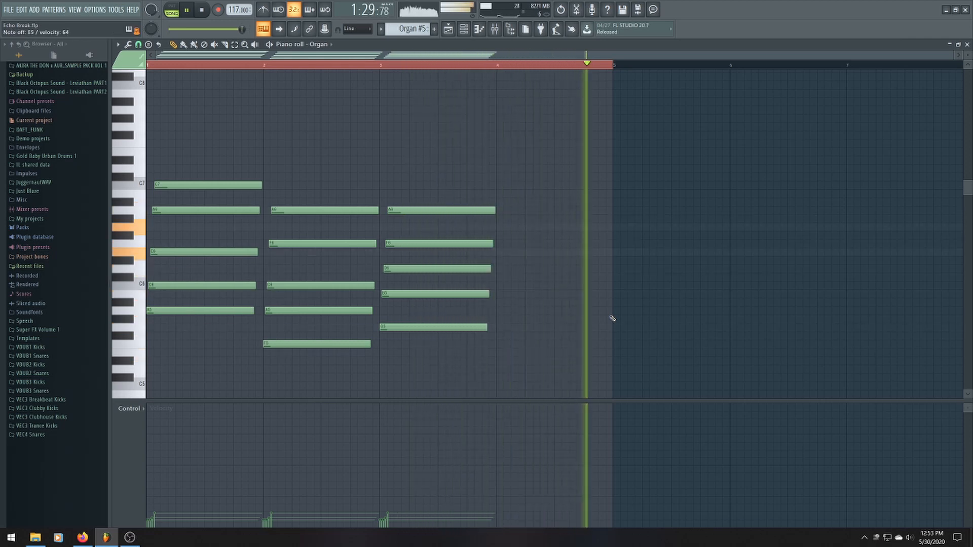
# Stop playback and draw a fourth Organ #5 chord of E5, G5, B5, E6 and A6 at bar 4
pyautogui.press('space')
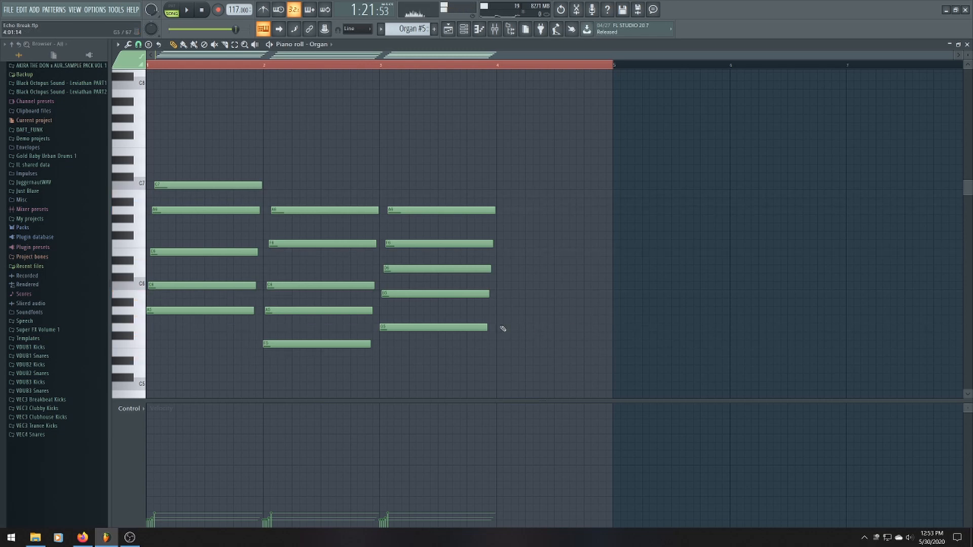
pyautogui.click(505, 356)
pyautogui.click(500, 327)
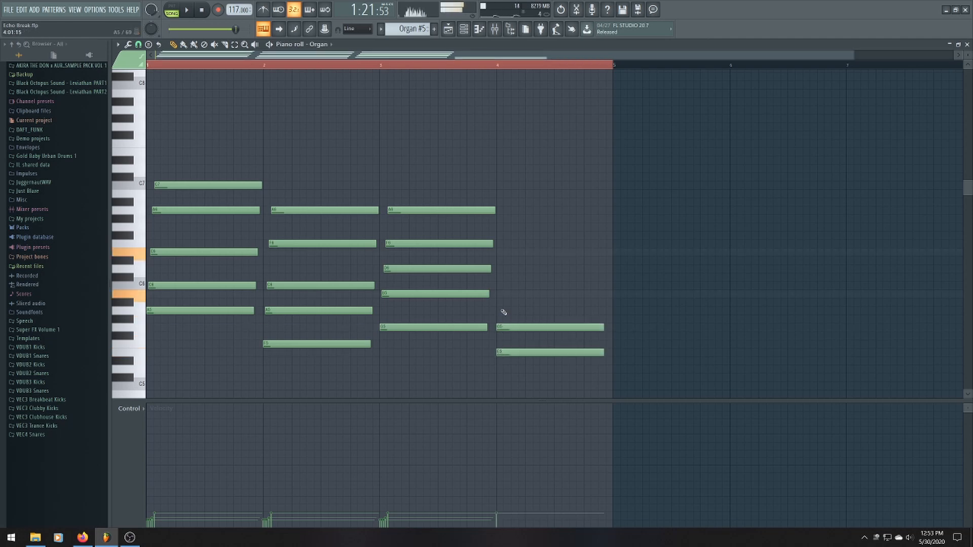
pyautogui.click(498, 293)
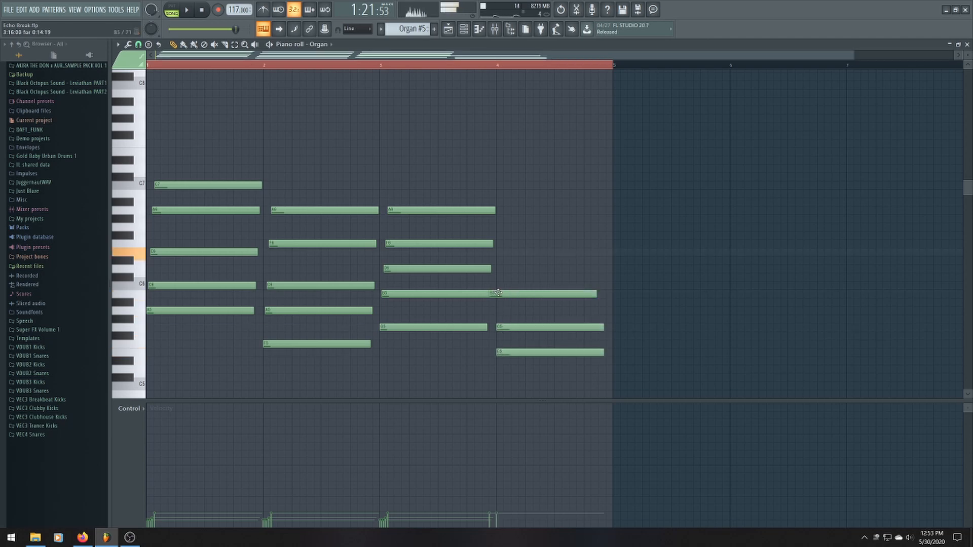
pyautogui.click(501, 252)
pyautogui.click(503, 210)
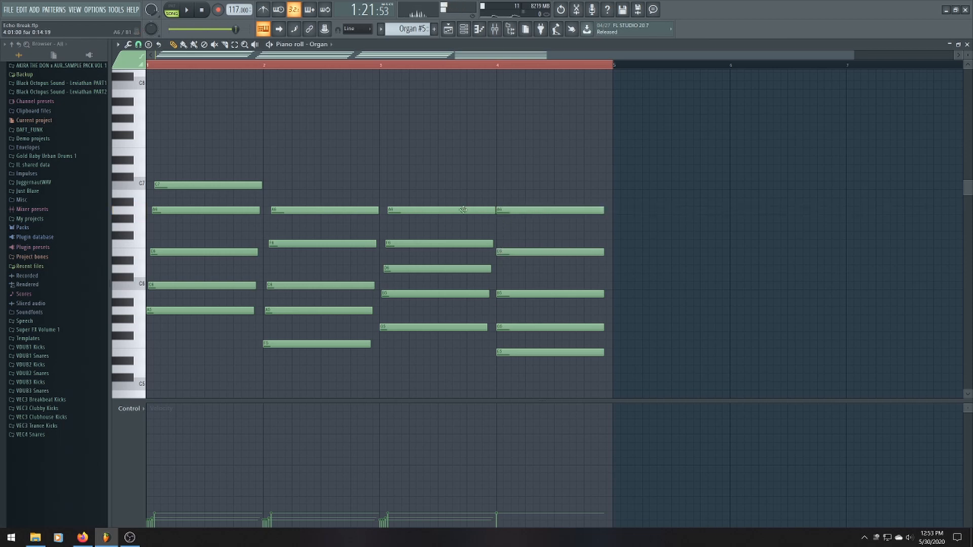
# Select the bar 4 chord and strum it with the same settings as the other chords
pyautogui.moveTo(495, 183); pyautogui.dragTo(601, 391)
pyautogui.click(119, 45)
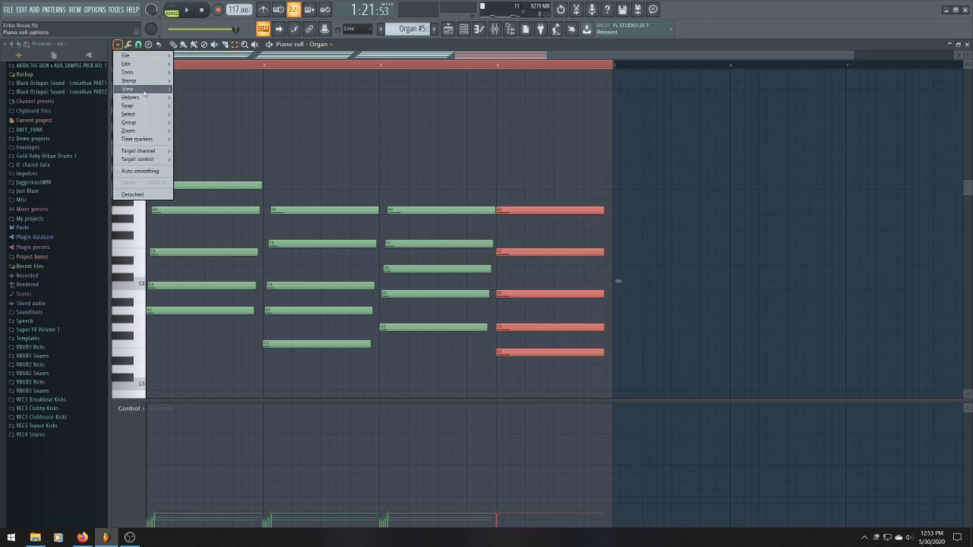
pyautogui.moveTo(137, 72)
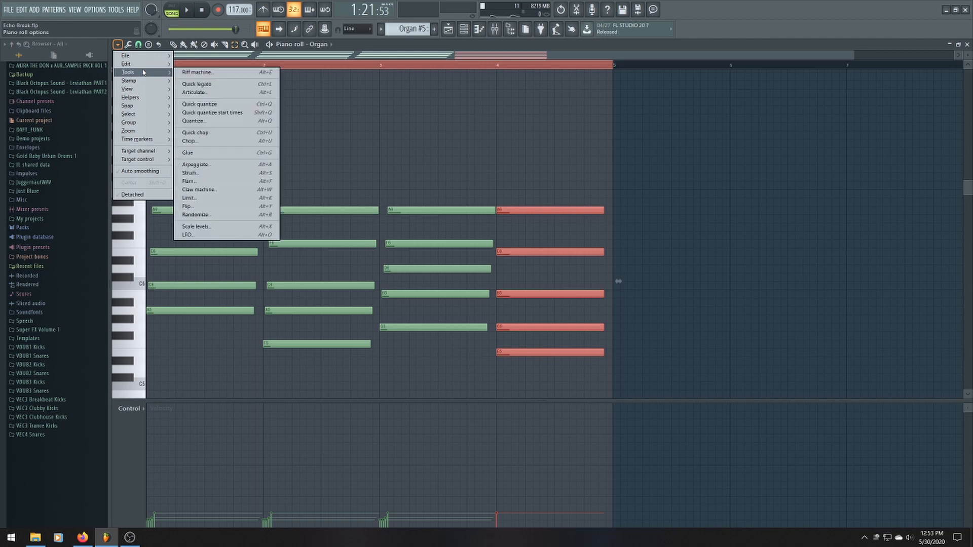
pyautogui.click(232, 173)
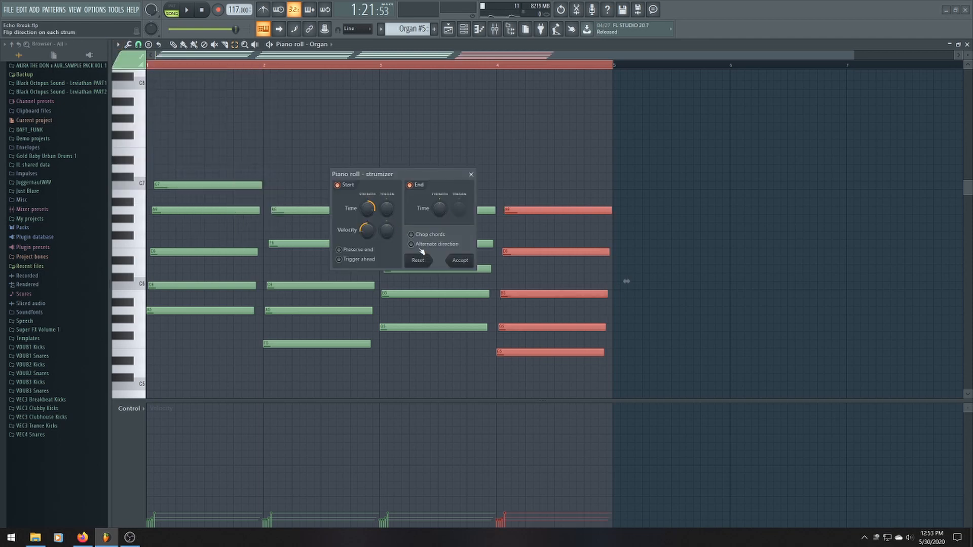
pyautogui.click(460, 261)
# Return to the playlist and, during playback, place a second four-bar Organ #5 clip at bar 45
pyautogui.scroll(3, 489, 259)
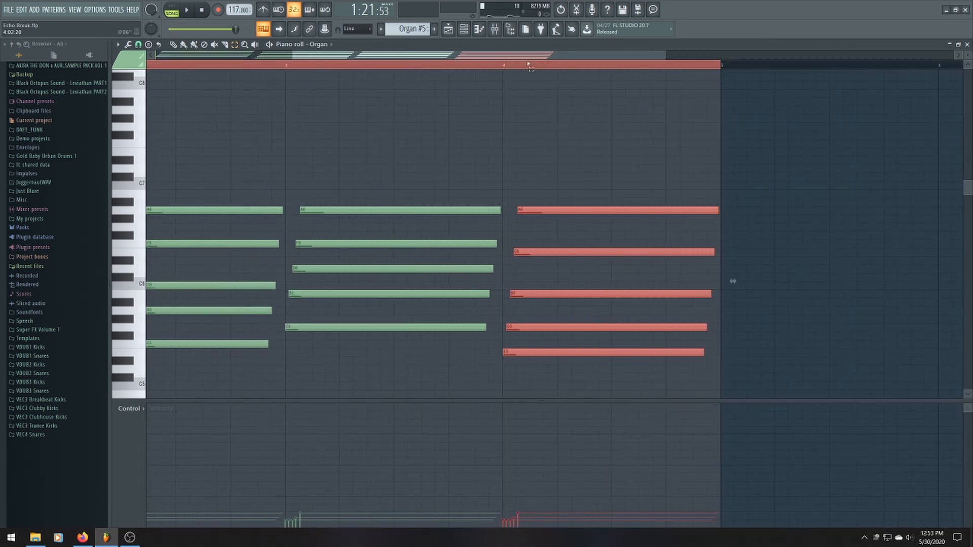
pyautogui.moveTo(527, 56); pyautogui.dragTo(388, 56)
pyautogui.click(447, 30)
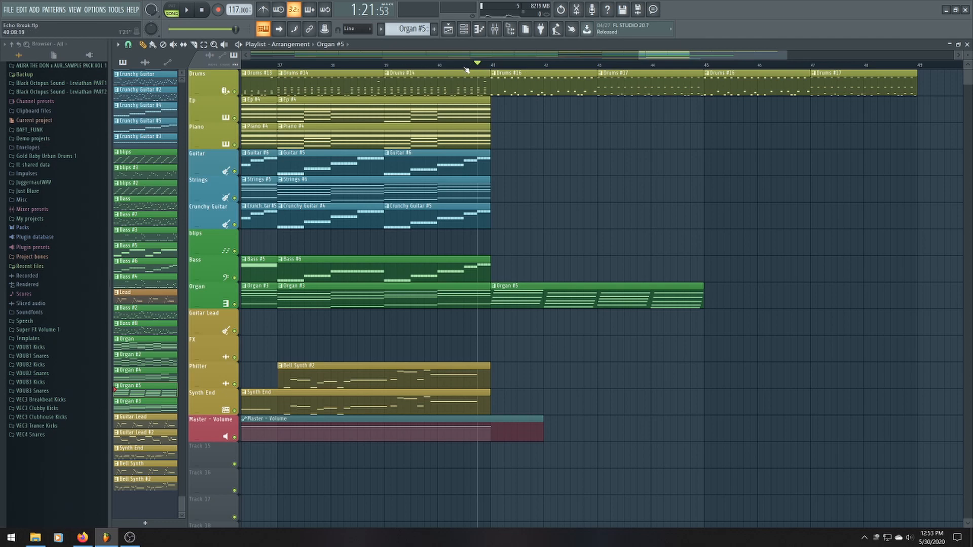
pyautogui.press('space')
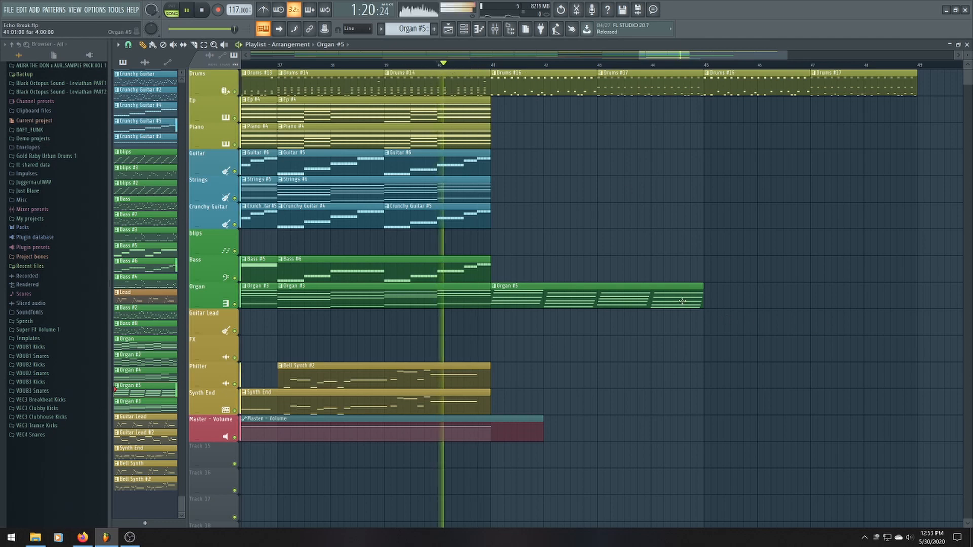
pyautogui.click(710, 299)
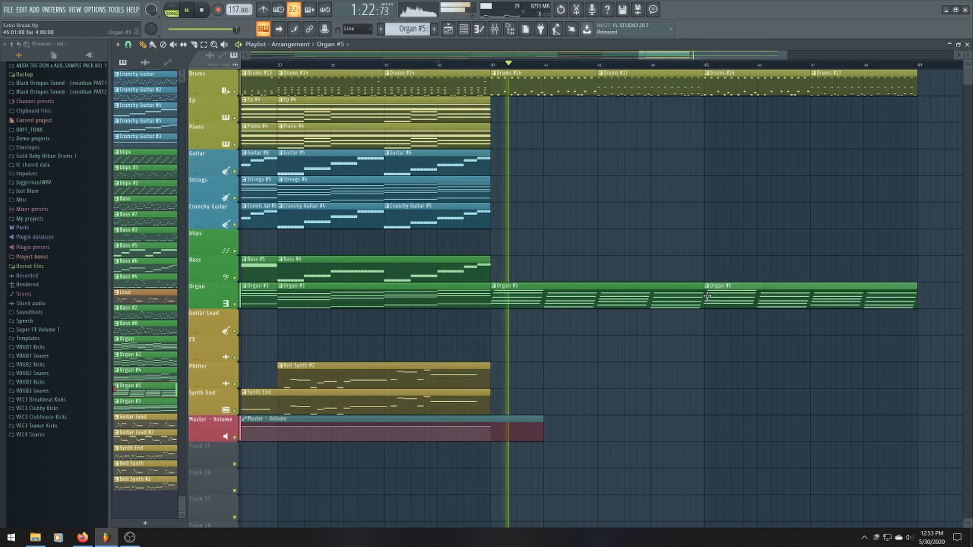
# Reopen the Organ #5 pattern and add a G6 note halfway through bar 4, trimmed to end with the chord
pyautogui.scroll(-1, 653, 342)
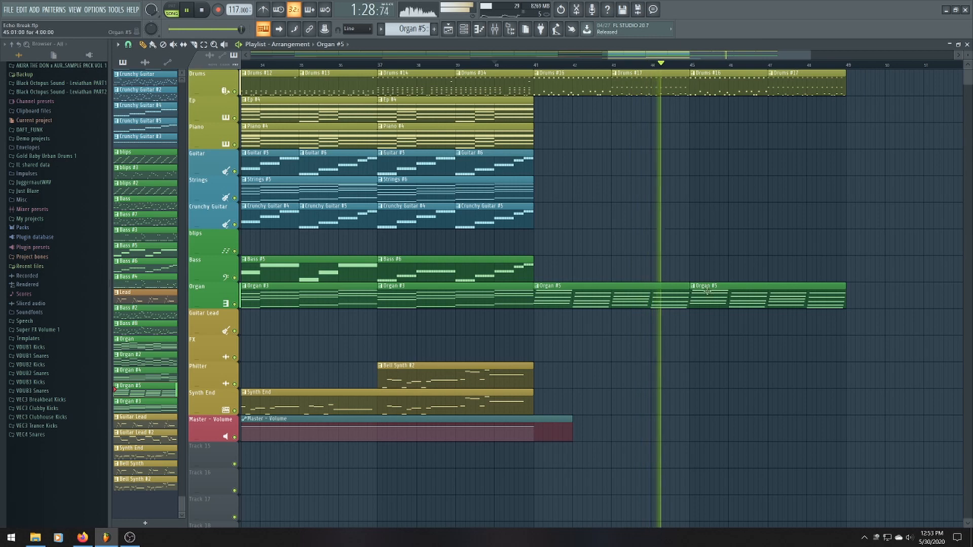
pyautogui.press('space')
pyautogui.doubleClick(683, 295)
pyautogui.scroll(-1, 406, 212)
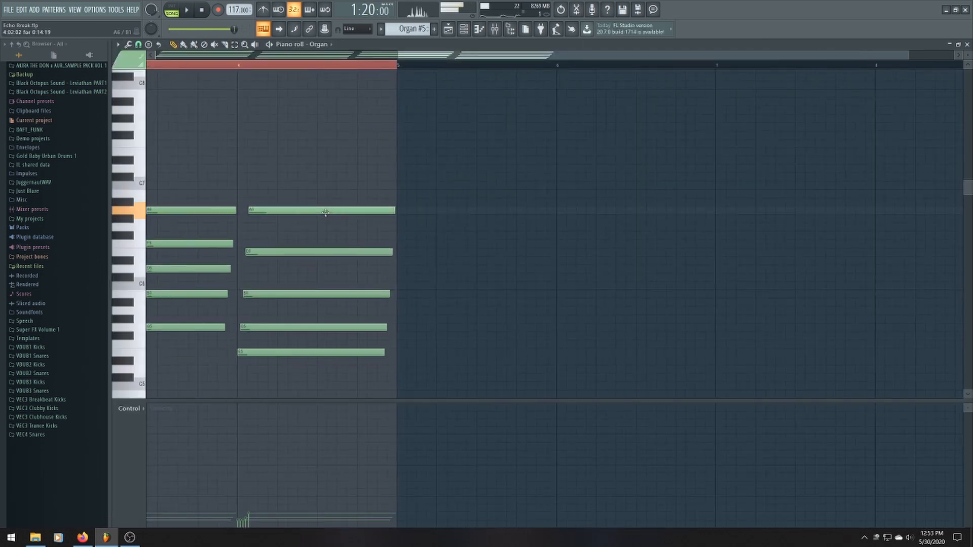
pyautogui.moveTo(326, 218); pyautogui.dragTo(339, 235)
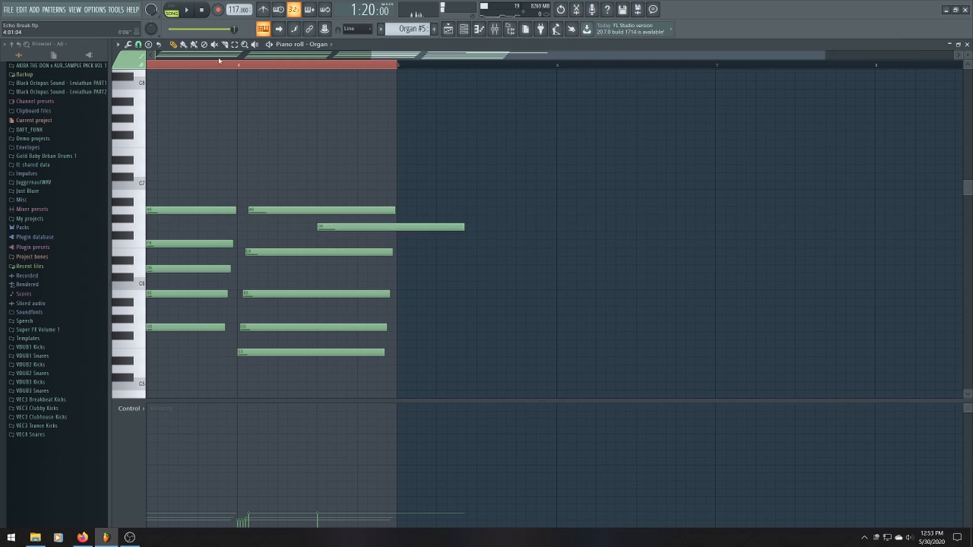
pyautogui.press('space')
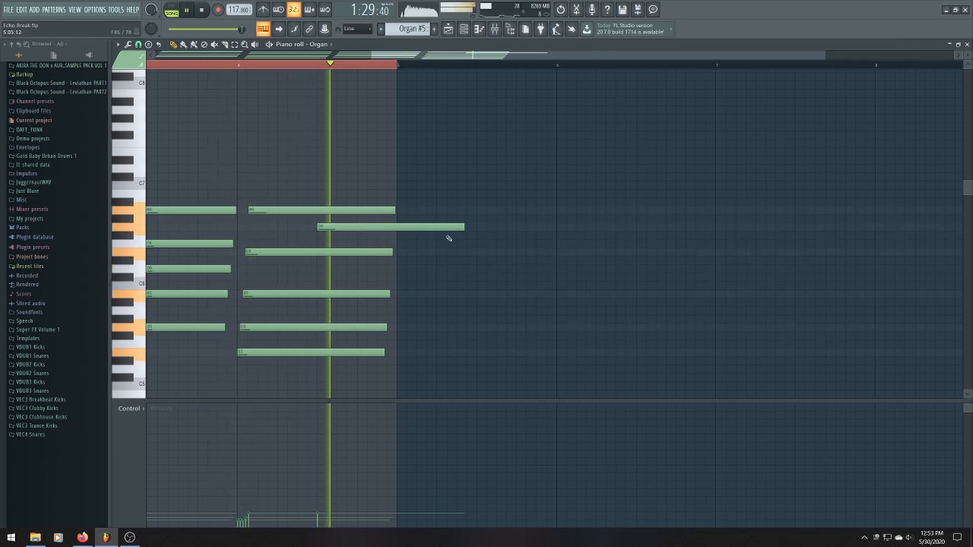
pyautogui.moveTo(463, 227); pyautogui.dragTo(395, 227)
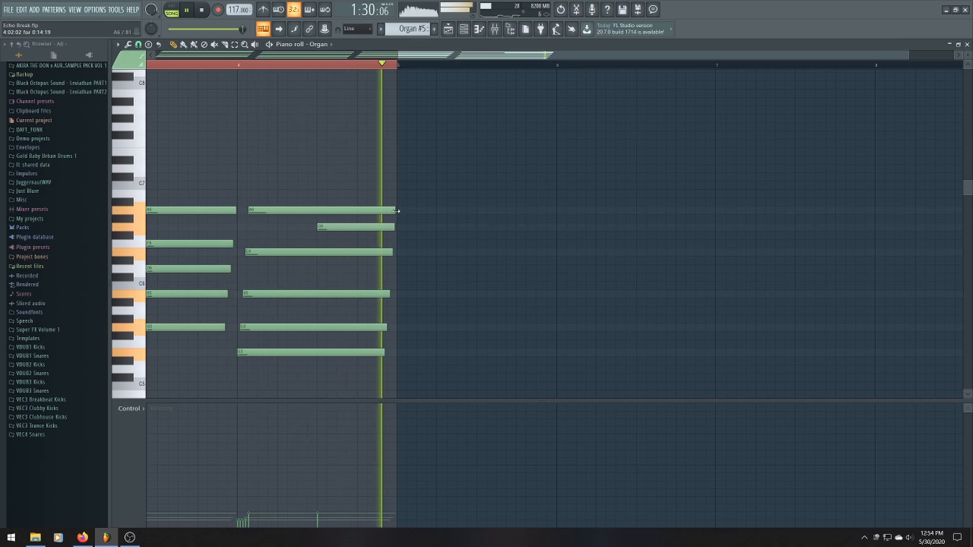
# Try an extra C#7 note above the bar 3 chord of Organ #5, raise it to D7, and delete it
pyautogui.click(454, 33)
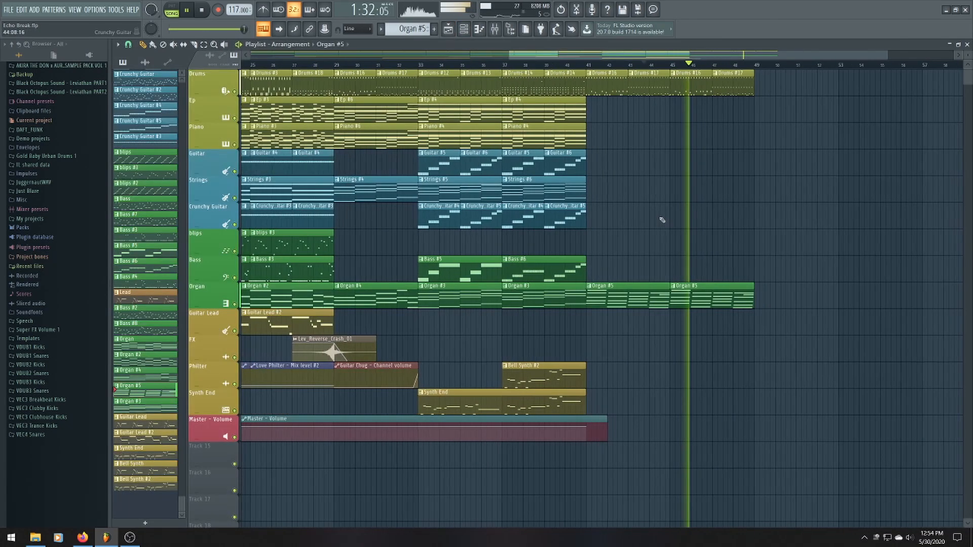
pyautogui.doubleClick(727, 288)
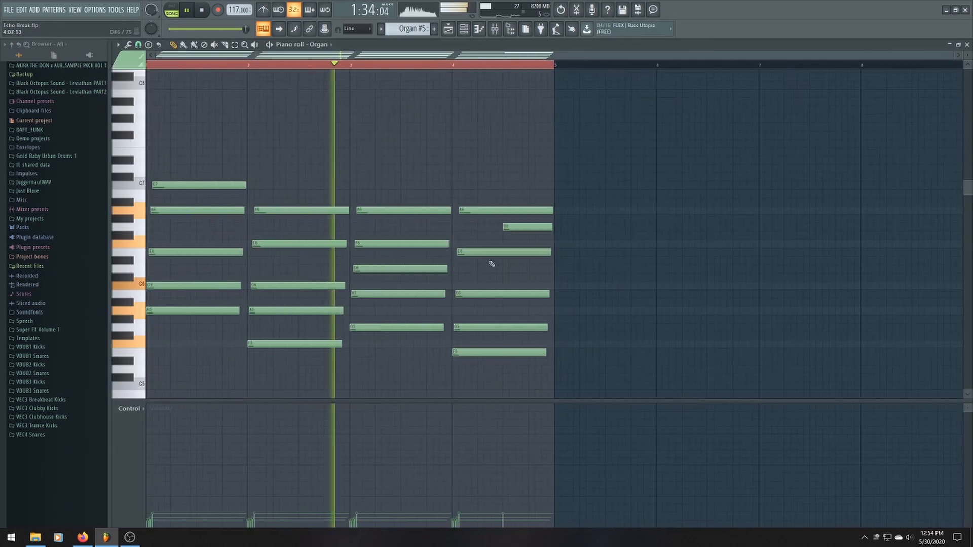
pyautogui.press('space')
pyautogui.click(368, 177)
pyautogui.keyDown('ctrl'); pyautogui.scroll(3, 368, 178); pyautogui.keyUp('ctrl')
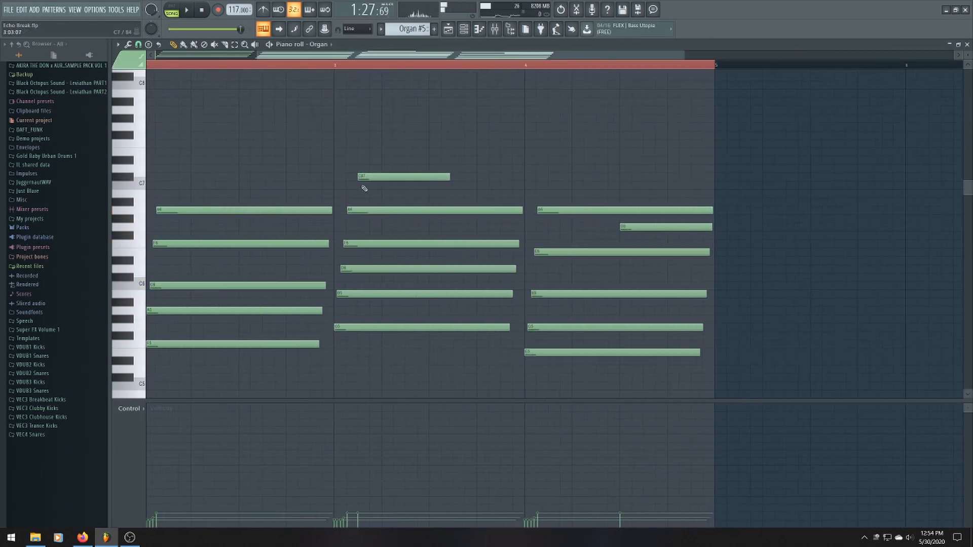
pyautogui.press('space')
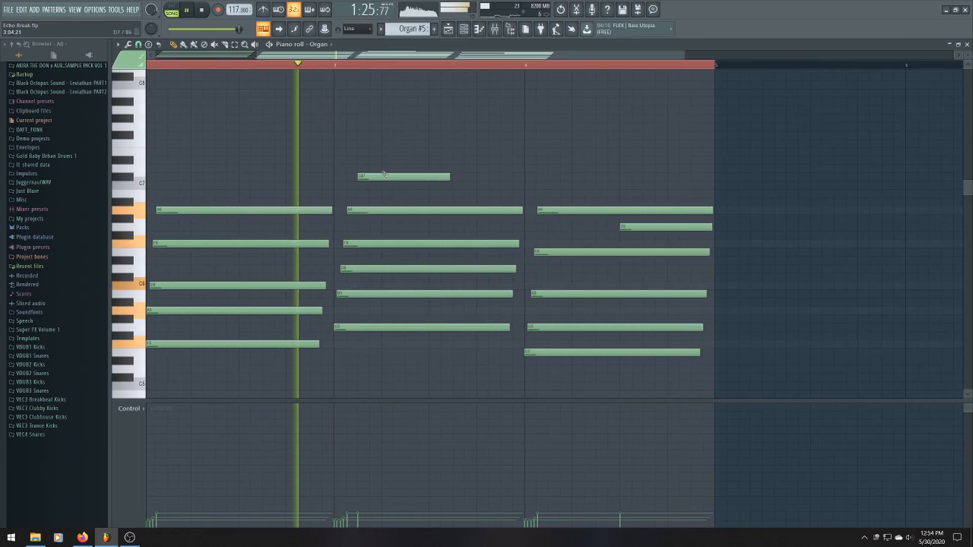
pyautogui.press('space')
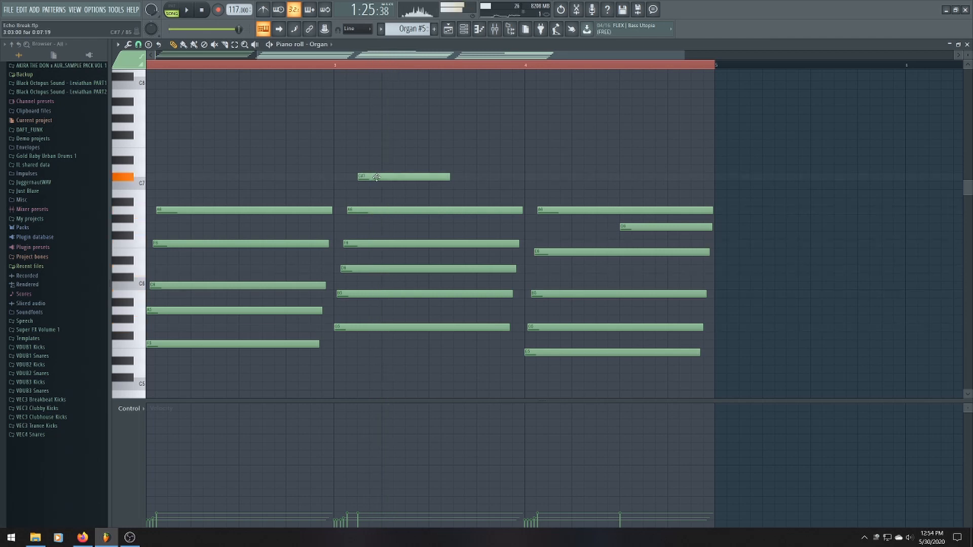
pyautogui.moveTo(376, 177); pyautogui.dragTo(372, 168)
pyautogui.keyDown('ctrl'); pyautogui.scroll(4, 377, 166); pyautogui.keyUp('ctrl')
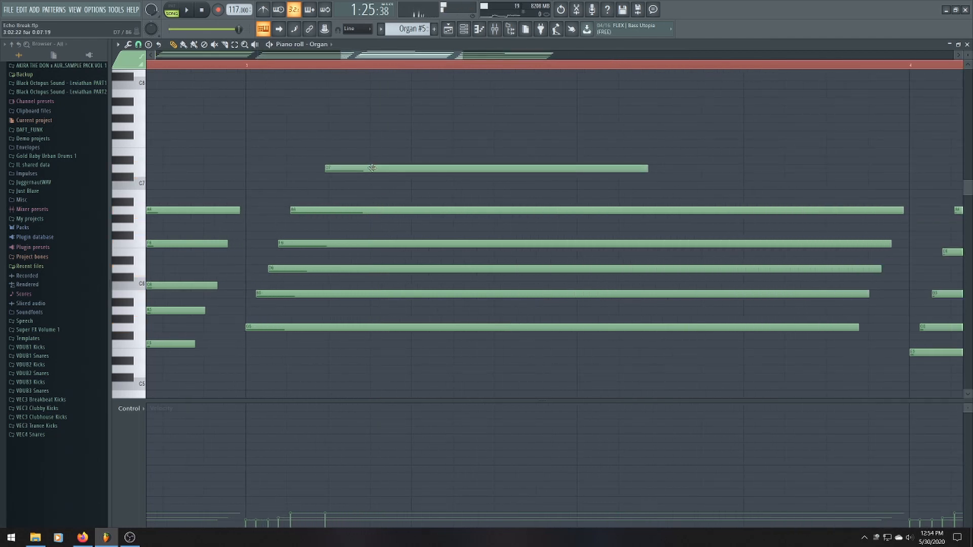
pyautogui.rightClick(372, 168)
# Return to the playlist and make the Organ #5 clip at bar 45 a unique pattern
pyautogui.click(448, 29)
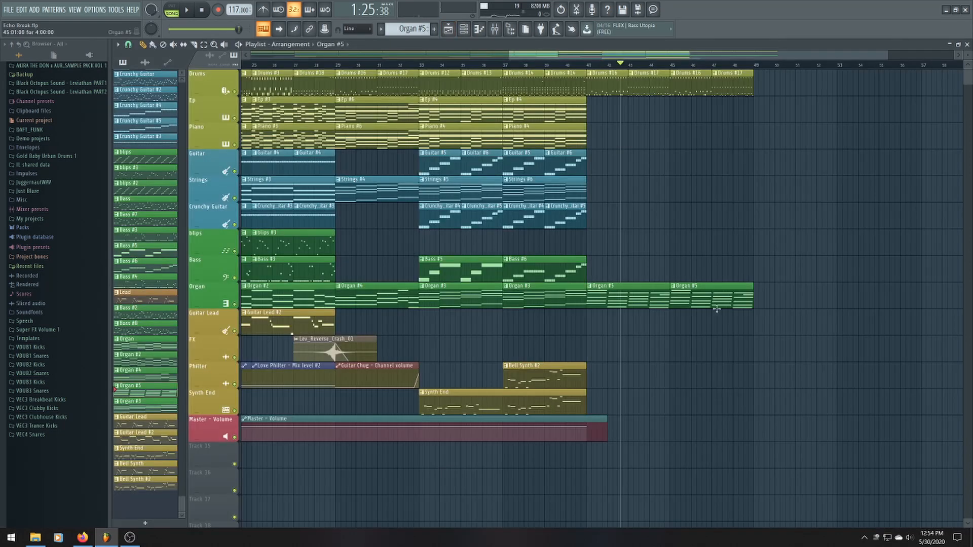
pyautogui.click(673, 288)
pyautogui.click(701, 346)
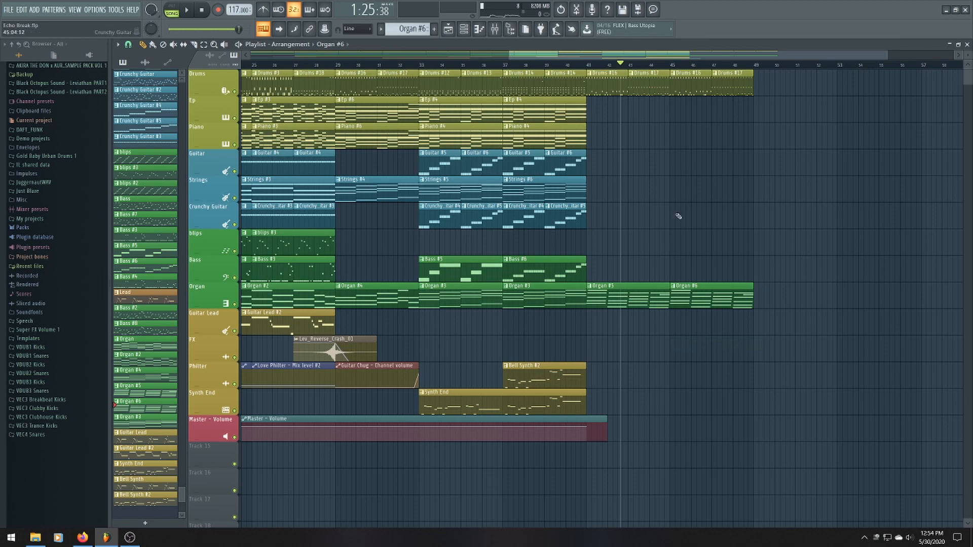
# Play the song from bar 44, open the Organ #6 pattern and add a D7 note above the bar 3 chord
pyautogui.press('space')
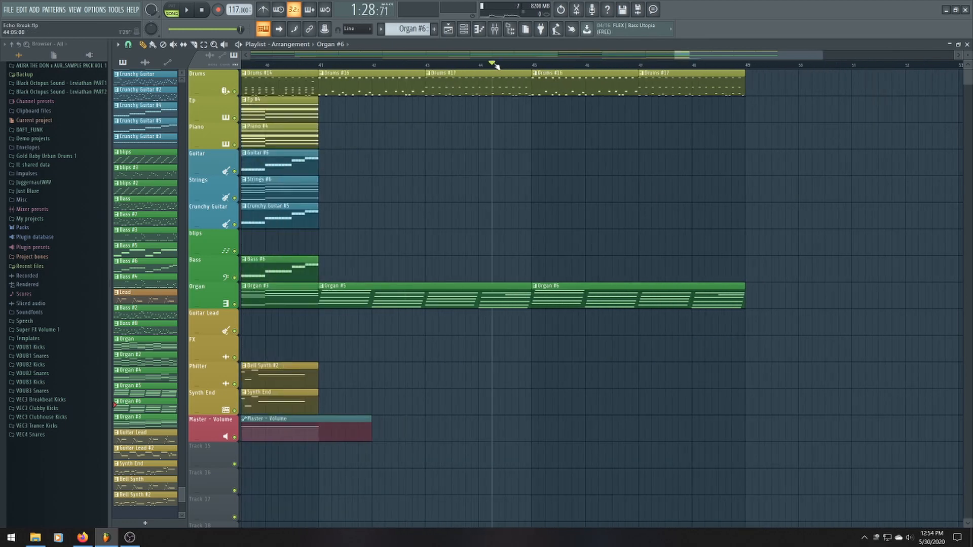
pyautogui.doubleClick(597, 298)
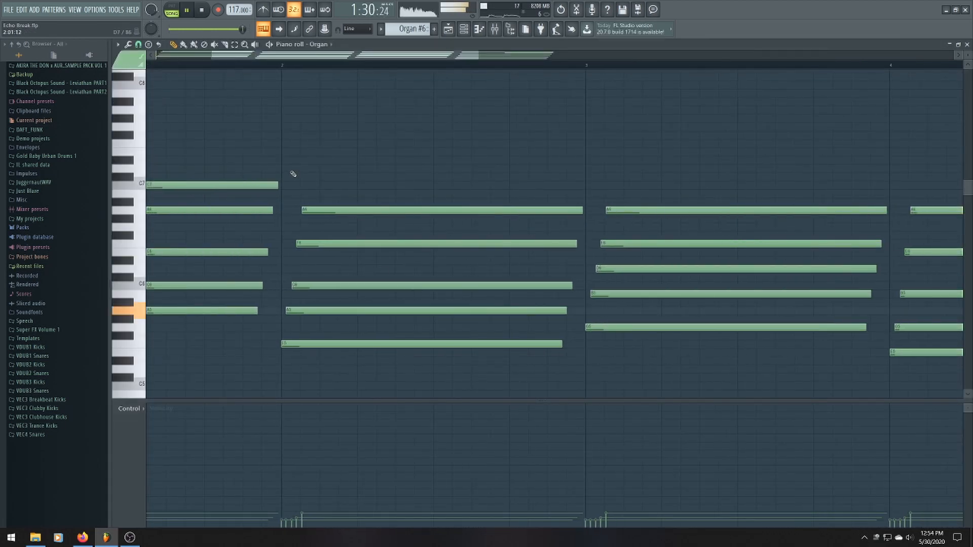
pyautogui.scroll(-1, 347, 197)
pyautogui.scroll(2, 520, 217)
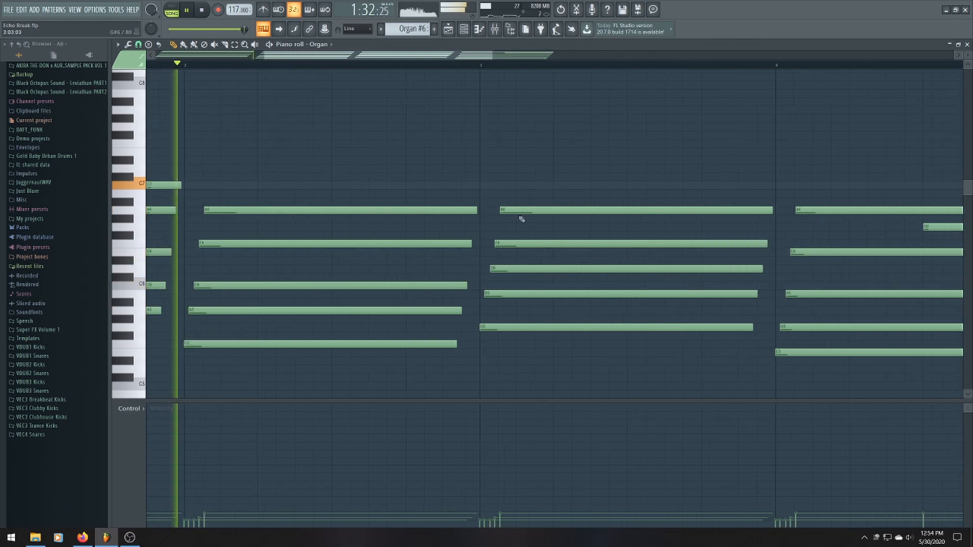
pyautogui.scroll(-1, 541, 179)
pyautogui.moveTo(521, 193); pyautogui.dragTo(536, 170)
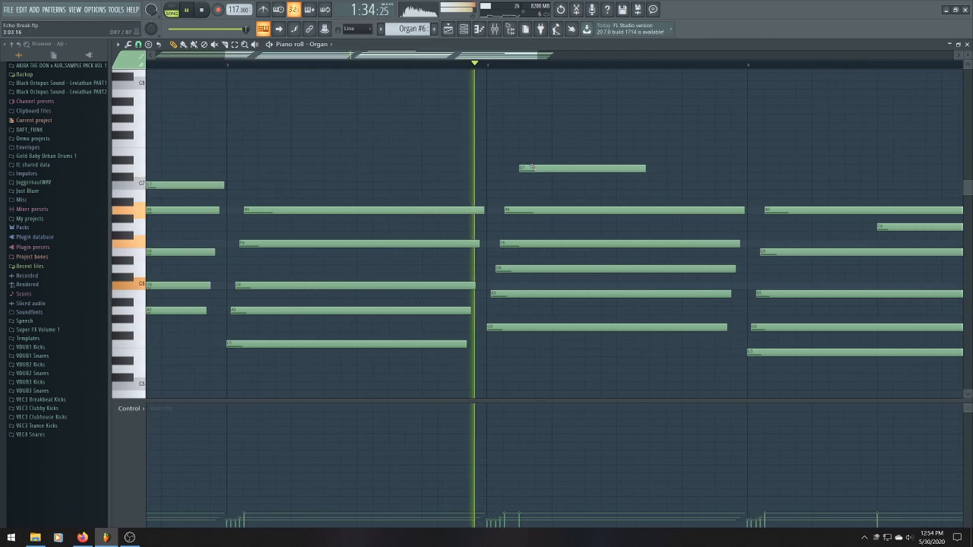
# Lengthen the D7 note to nearly the full bar, shift its start earlier to continue the strum, and replay it
pyautogui.press('space')
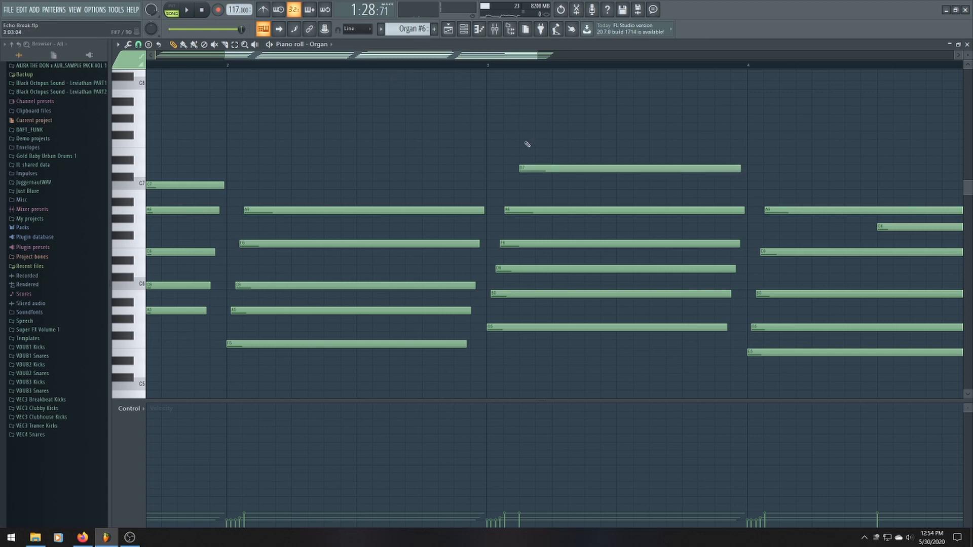
pyautogui.scroll(3, 526, 146)
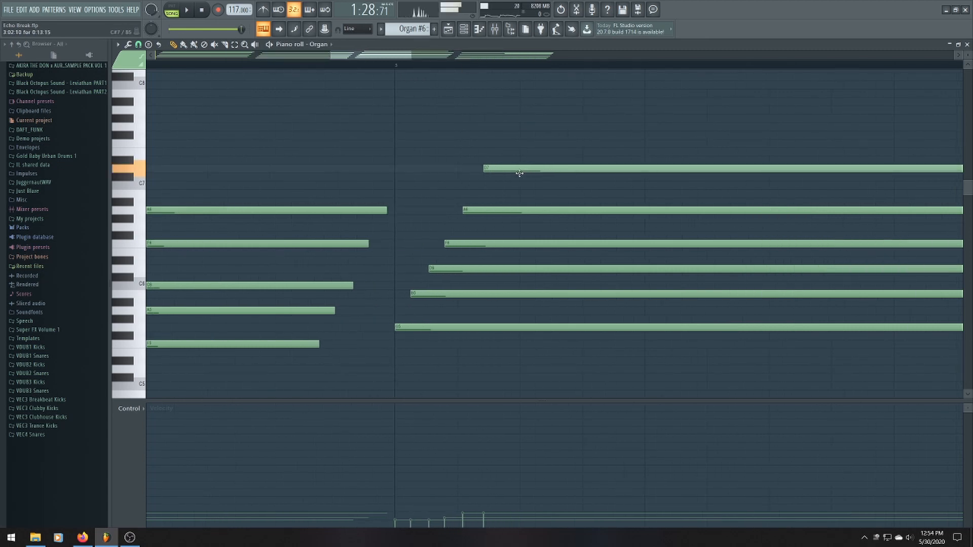
pyautogui.scroll(-2, 514, 179)
pyautogui.press('space')
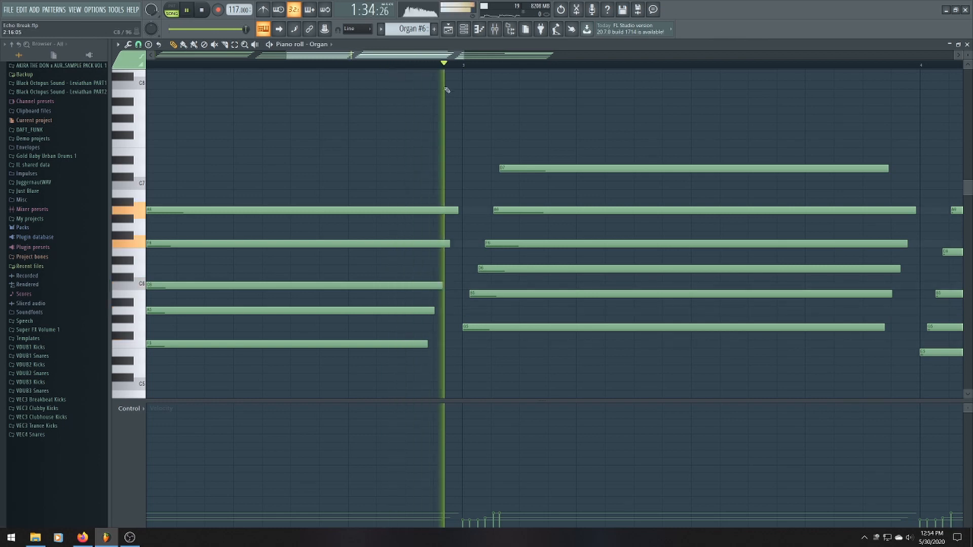
# Add an E7 note on top of the bar 4 chord and slightly lengthen the bar 3 D7 note during playback
pyautogui.scroll(-2, 877, 179)
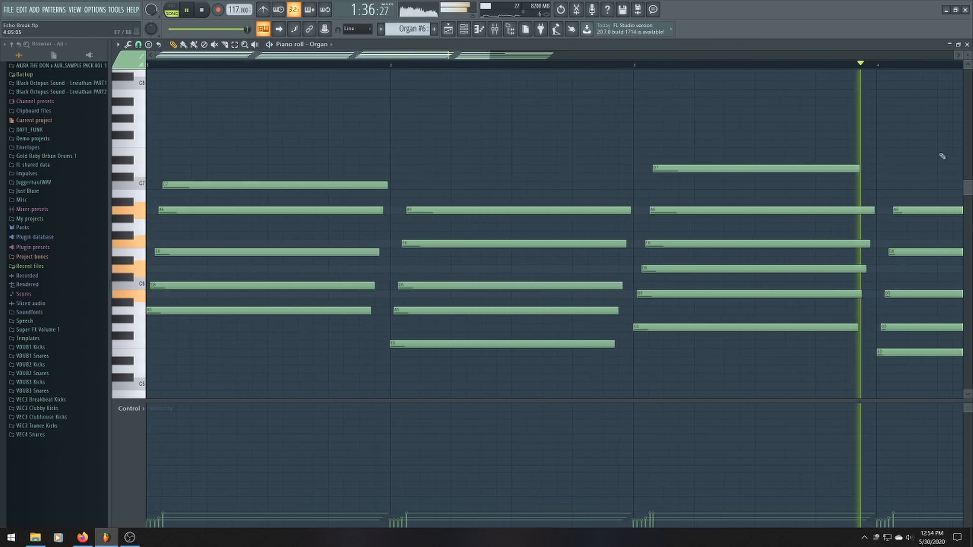
pyautogui.press('space')
pyautogui.click(901, 153)
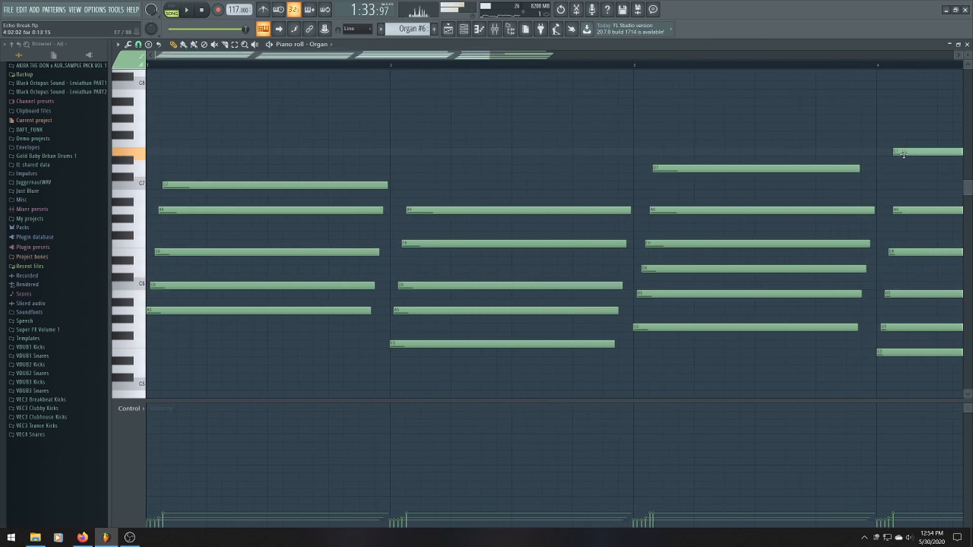
pyautogui.press('space')
pyautogui.scroll(-1, 811, 195)
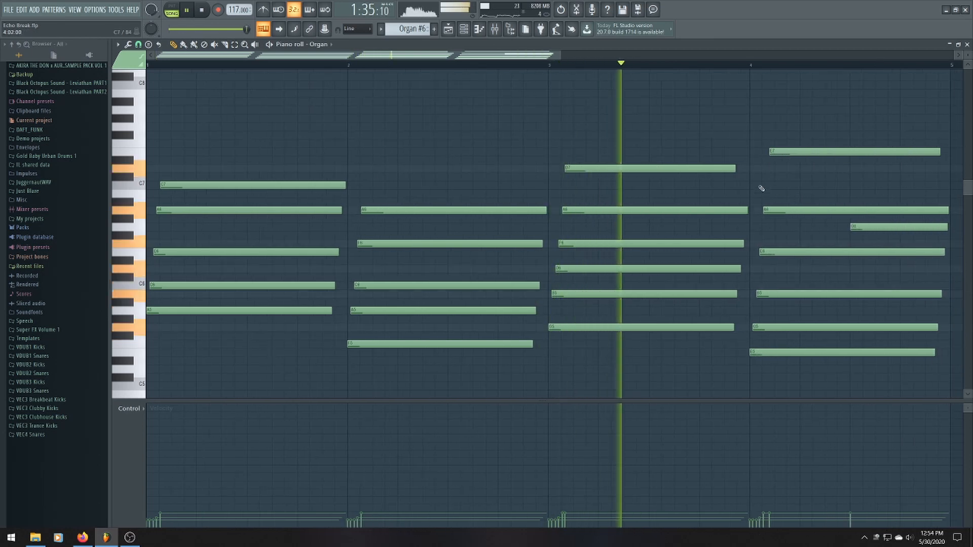
pyautogui.moveTo(736, 168); pyautogui.dragTo(744, 168)
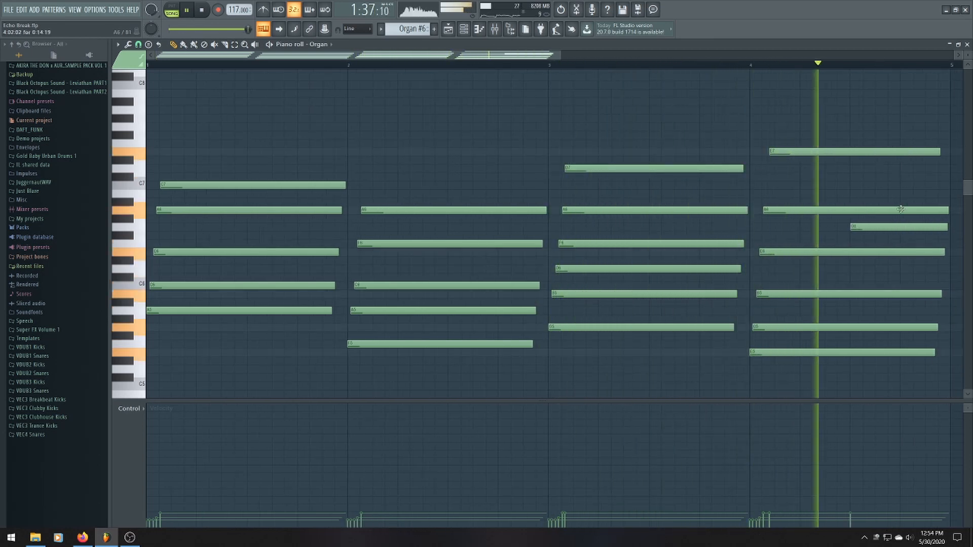
# Stop playback and return from the Organ #6 piano roll to the playlist to review the arrangement
pyautogui.scroll(3, 807, 206)
pyautogui.press('space')
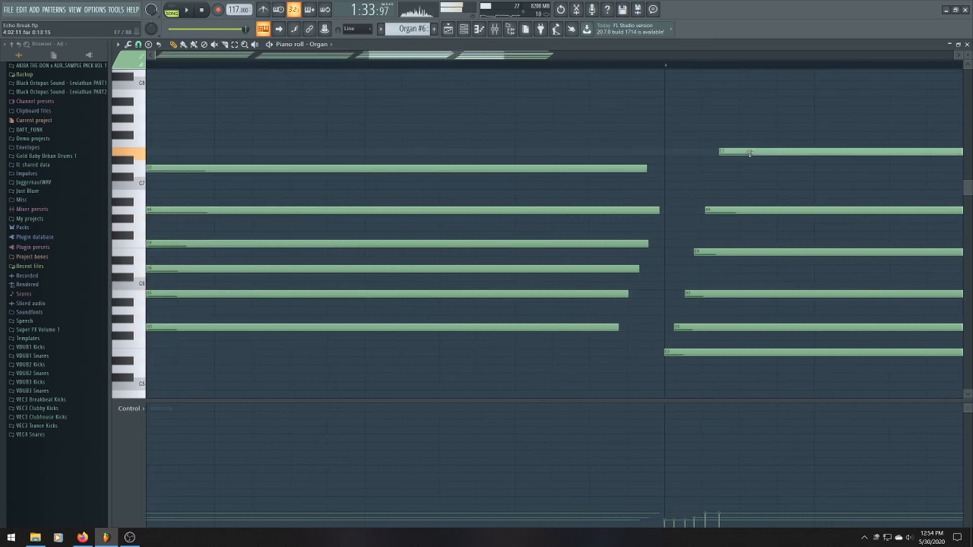
pyautogui.scroll(-5, 749, 153)
pyautogui.press('F5')
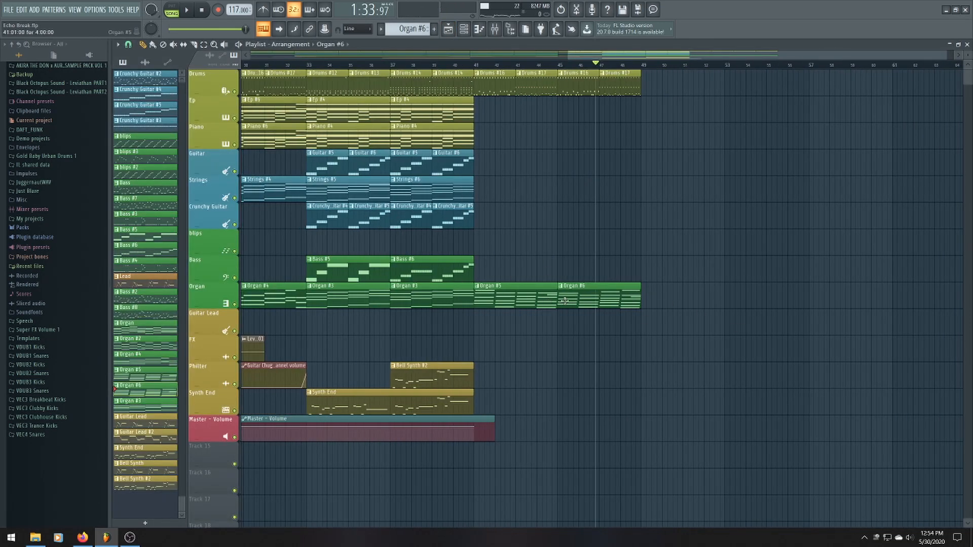
pyautogui.scroll(-4, 566, 217)
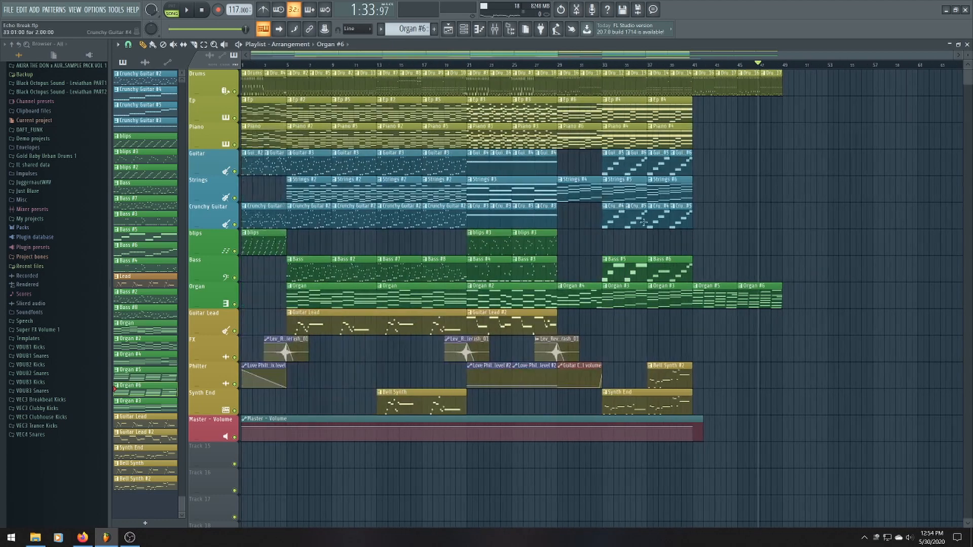
pyautogui.scroll(5, 745, 317)
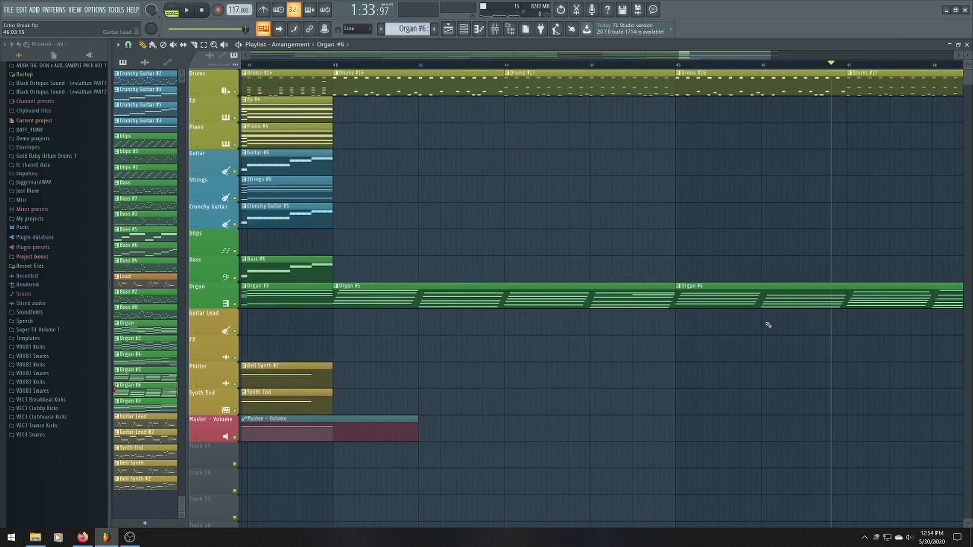
pyautogui.scroll(-1, 639, 304)
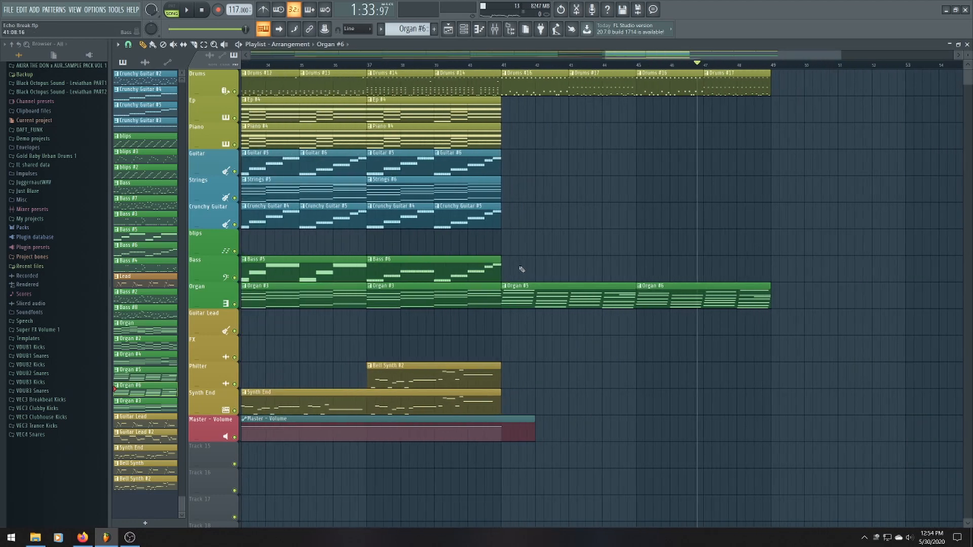
# Check the notes of the Strings #6 pattern and place a Strings #6 clip on the Strings track just past bar 49
pyautogui.click(427, 197)
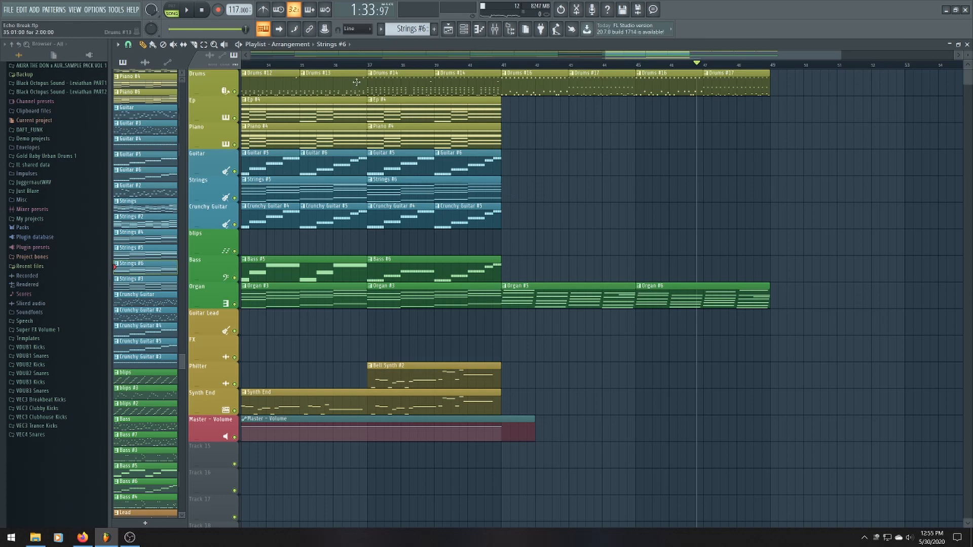
pyautogui.doubleClick(466, 193)
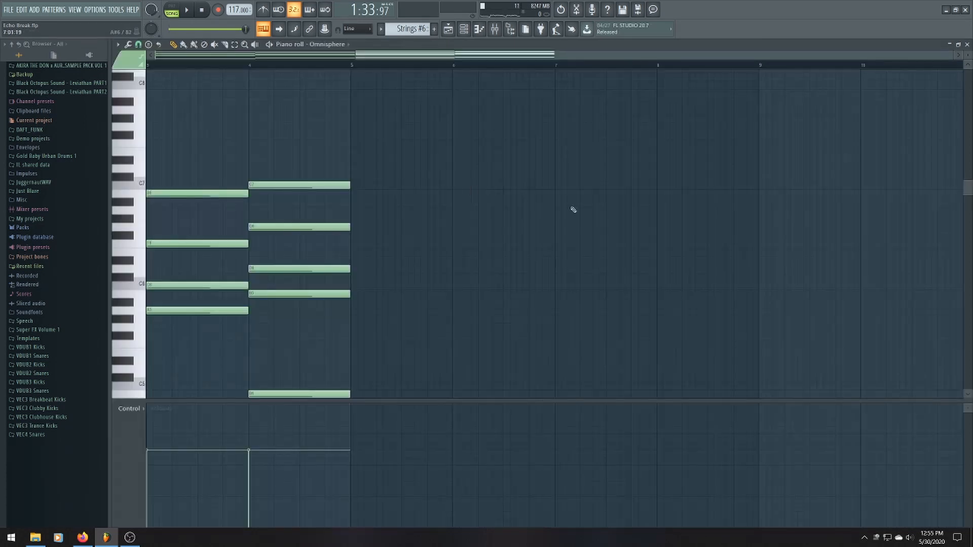
pyautogui.click(453, 33)
pyautogui.click(786, 188)
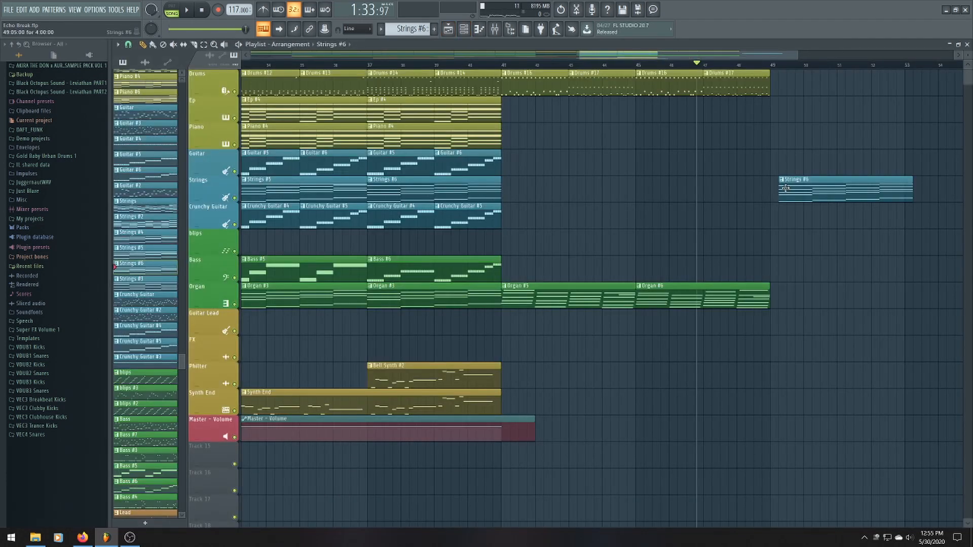
pyautogui.scroll(-1, 833, 192)
pyautogui.scroll(-3, 383, 178)
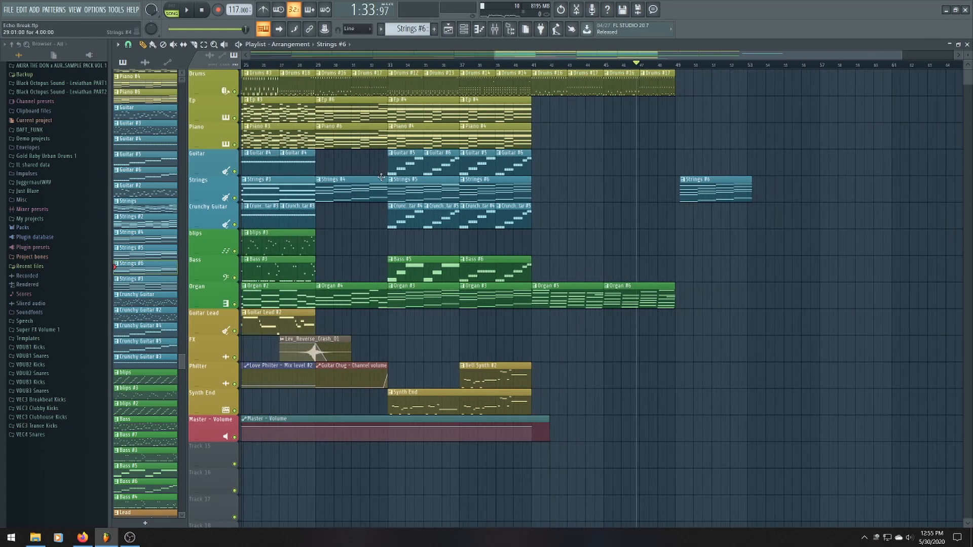
# Play the song from bar 39 into the Organ #6 section and stop playback
pyautogui.scroll(3, 655, 246)
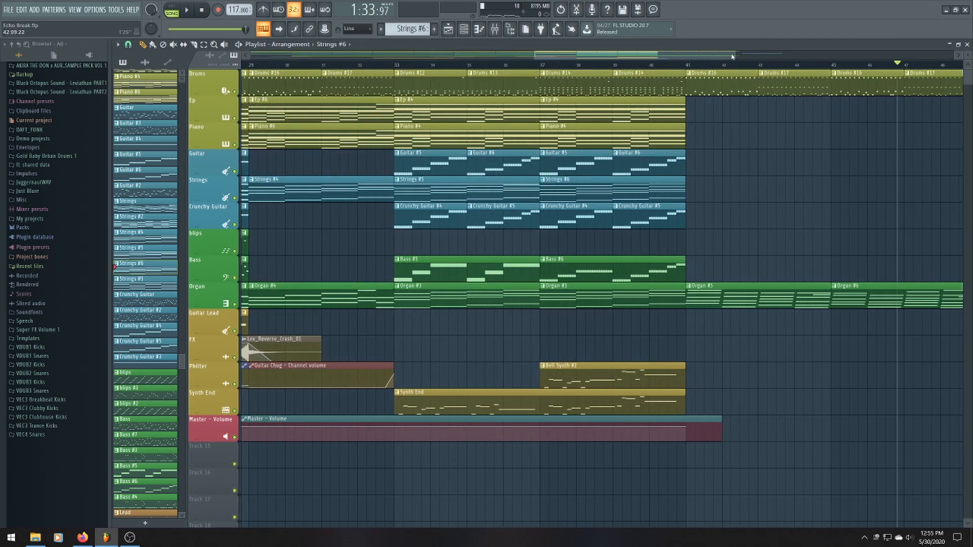
pyautogui.moveTo(734, 55); pyautogui.dragTo(826, 56)
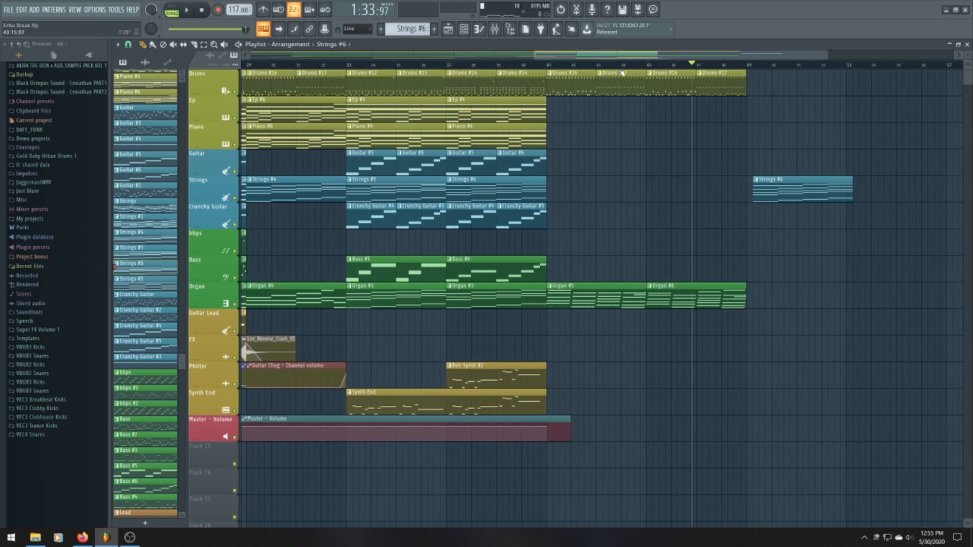
pyautogui.click(509, 66)
pyautogui.press('space')
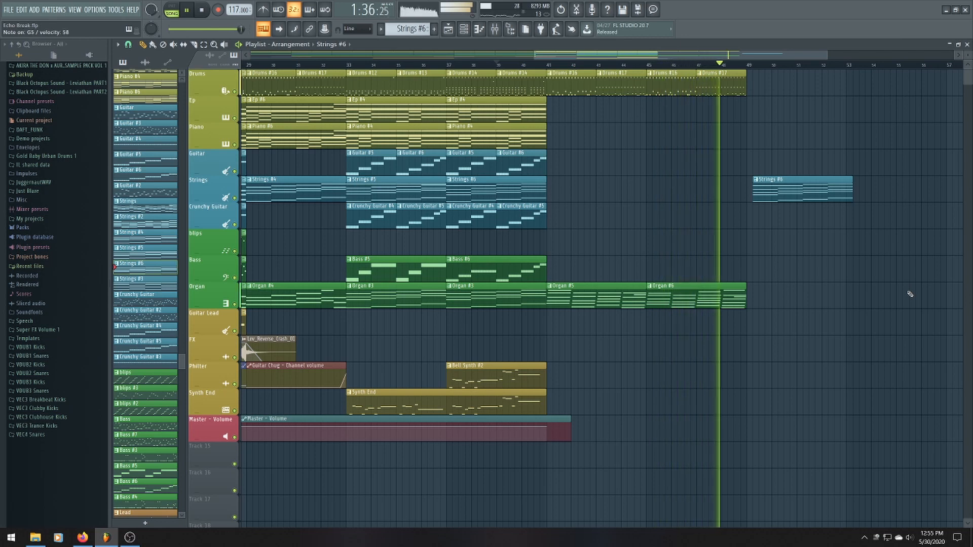
pyautogui.press('space')
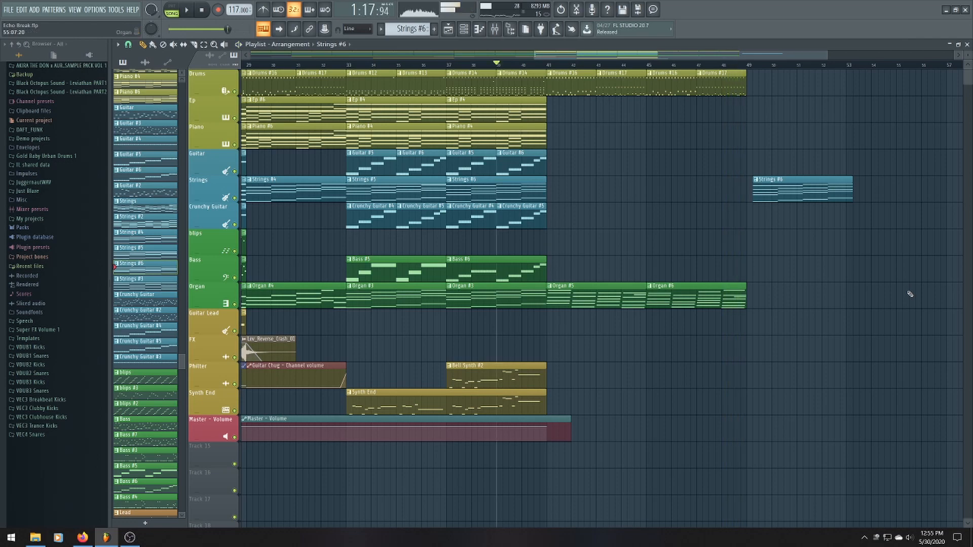
# Move the separate Strings #6 clip to bar 41 and make it a unique pattern
pyautogui.scroll(1, 815, 288)
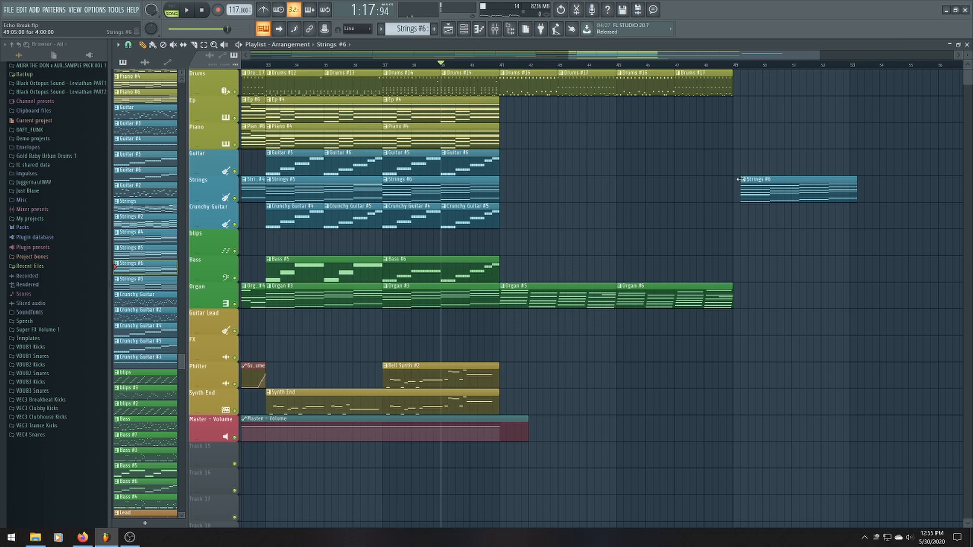
pyautogui.scroll(2, 615, 275)
pyautogui.moveTo(847, 190); pyautogui.dragTo(468, 192)
pyautogui.click(437, 180)
pyautogui.click(459, 238)
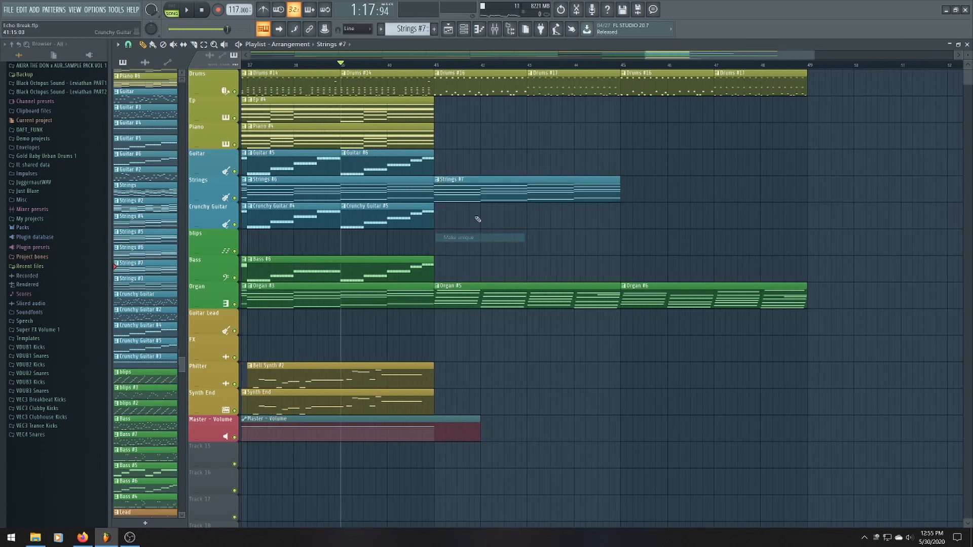
# Open the Strings #7 pattern in the piano roll and delete all of its notes
pyautogui.doubleClick(478, 199)
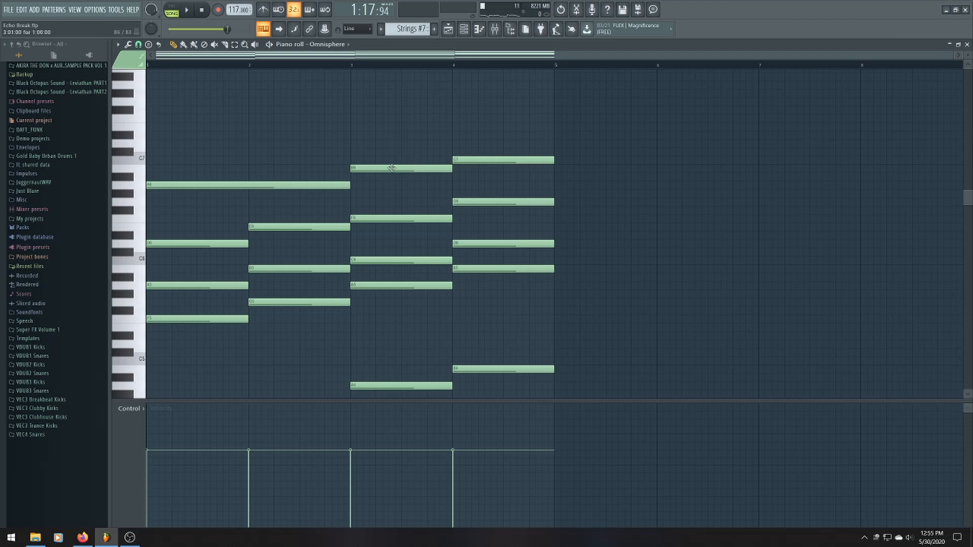
pyautogui.hotkey('ctrl', 'a')
pyautogui.press('Delete')
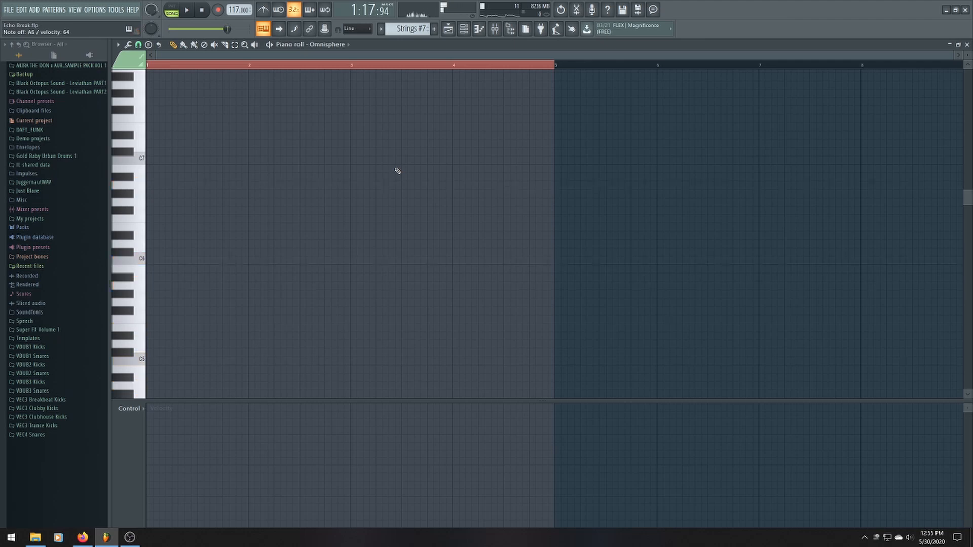
# Build the lower part of the bar 1 strings chord with one-bar notes A4, C5, E5 and A5
pyautogui.scroll(-4, 476, 336)
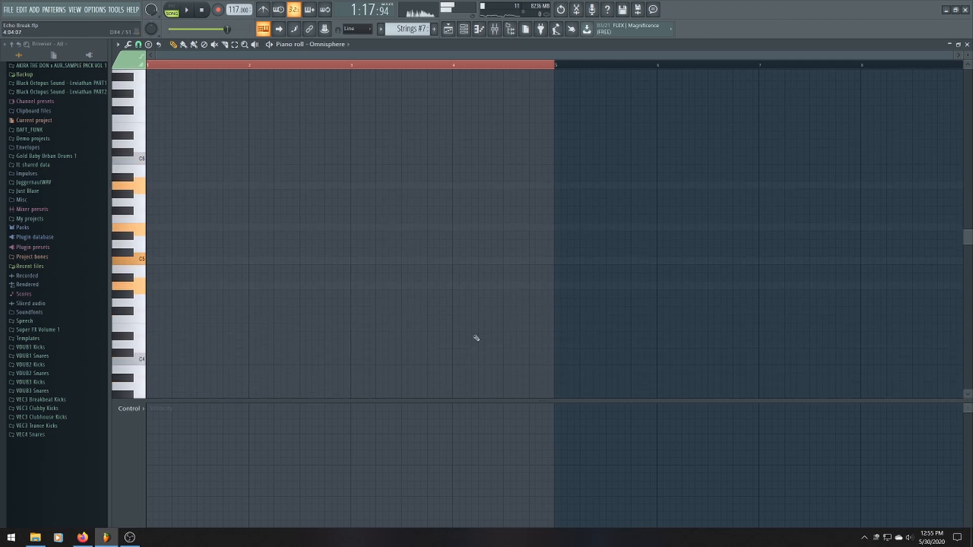
pyautogui.click(148, 285)
pyautogui.click(148, 260)
pyautogui.click(152, 227)
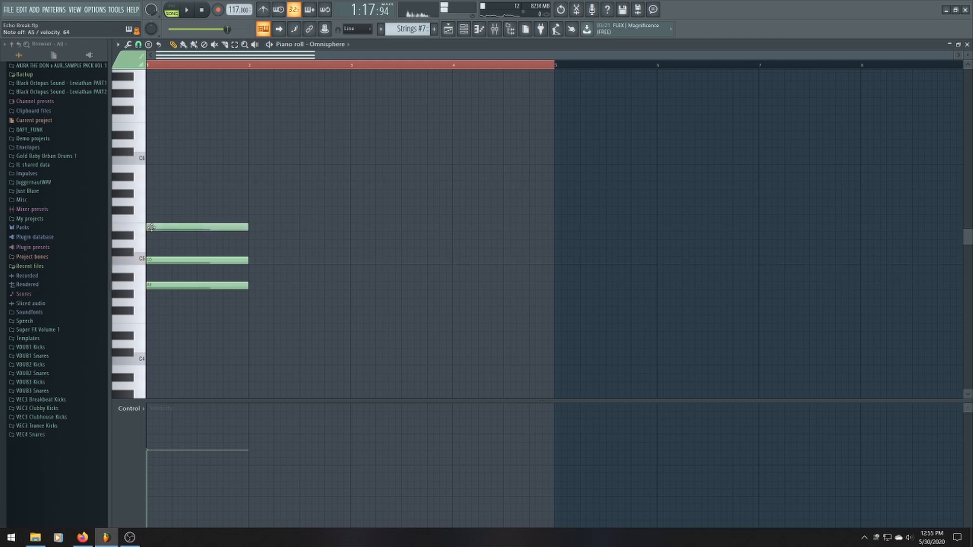
pyautogui.click(148, 185)
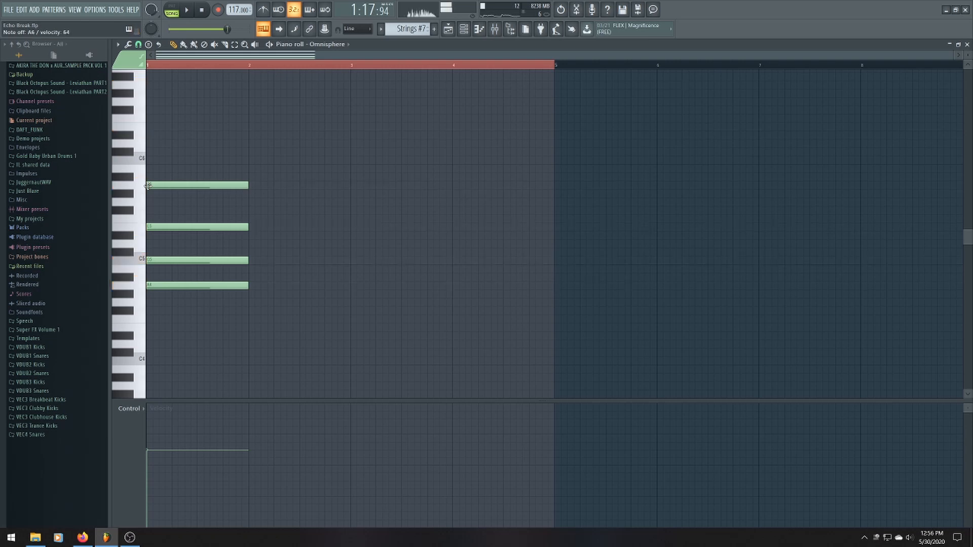
# Complete the bar 1 chord with one-bar notes A6 and E6 above it
pyautogui.scroll(-1, 174, 150)
pyautogui.scroll(2, 172, 136)
pyautogui.click(154, 152)
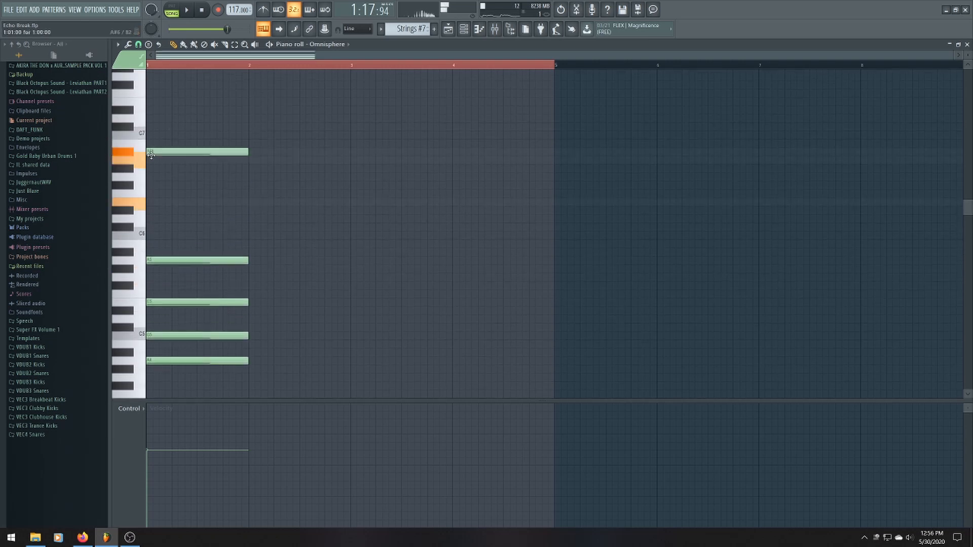
pyautogui.click(153, 160)
pyautogui.moveTo(153, 152); pyautogui.dragTo(146, 202)
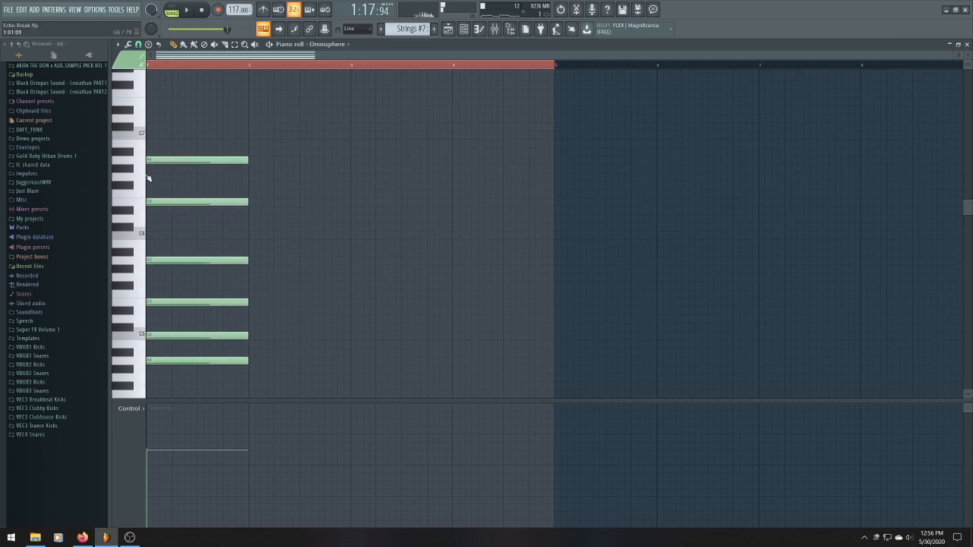
# Return to the playlist and resize the Strings #7 clip to span bar 41 to bar 43
pyautogui.scroll(8, 238, 324)
pyautogui.scroll(2, 448, 126)
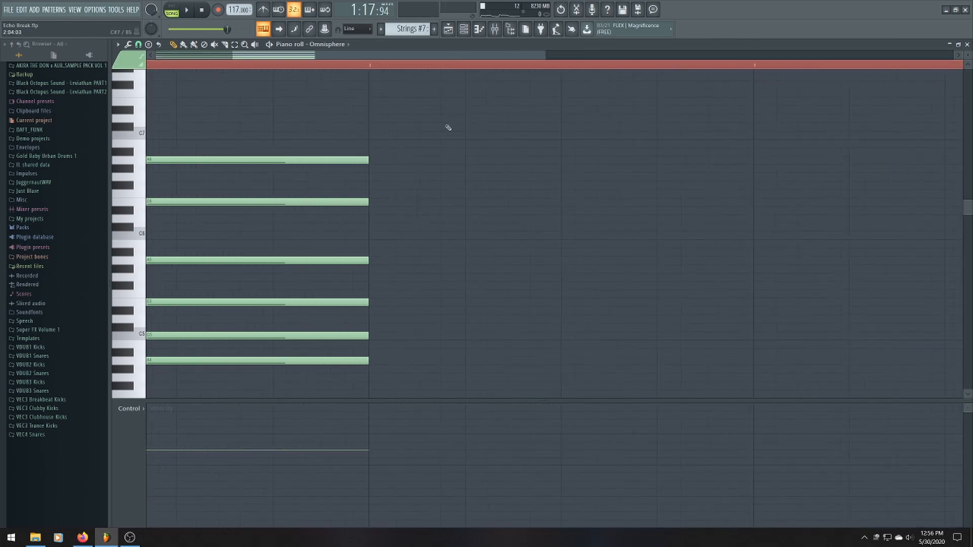
pyautogui.click(449, 30)
pyautogui.scroll(-4, 699, 253)
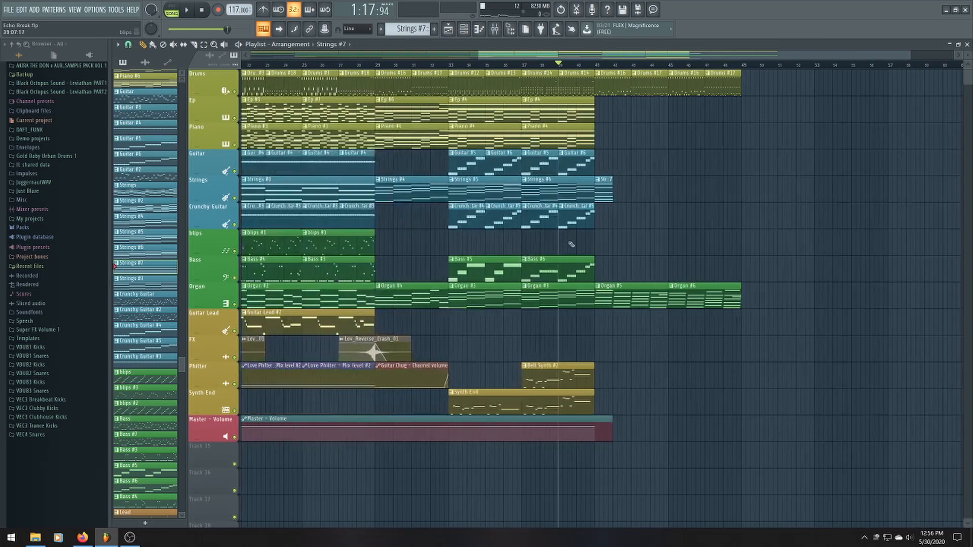
pyautogui.scroll(6, 590, 241)
pyautogui.moveTo(711, 186); pyautogui.dragTo(812, 213)
pyautogui.scroll(-4, 810, 210)
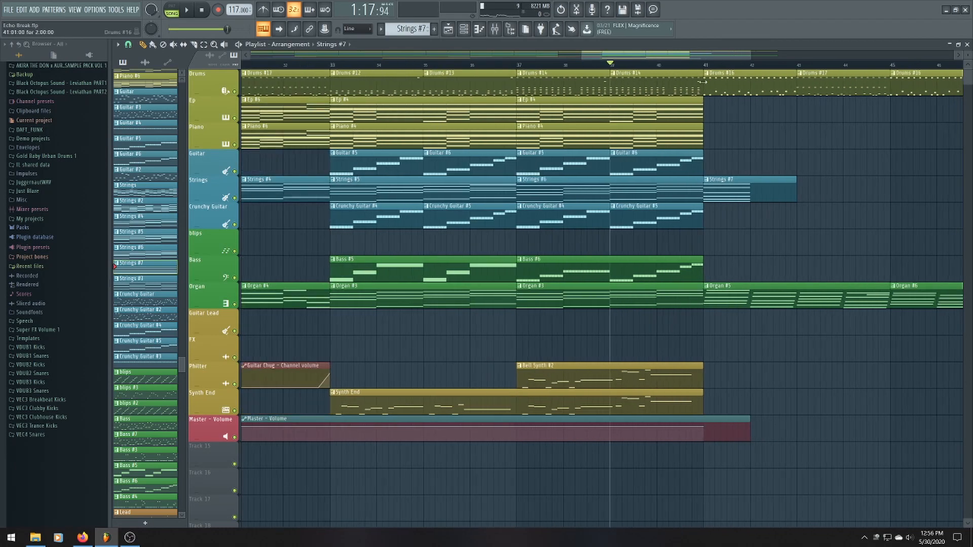
# Play the song from bar 39 with the Strings #7 pattern open in the piano roll, and stop playback
pyautogui.moveTo(687, 55); pyautogui.dragTo(755, 54)
pyautogui.press('space')
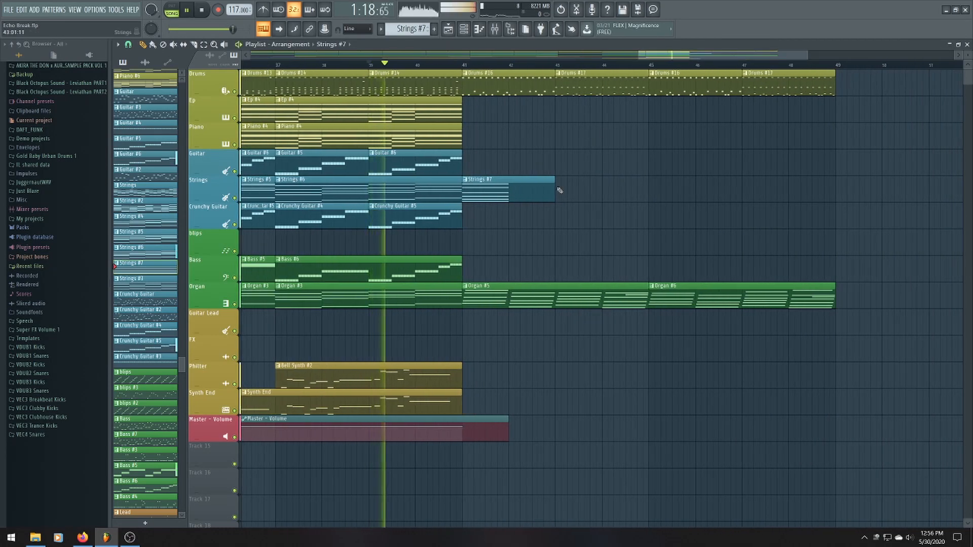
pyautogui.doubleClick(514, 197)
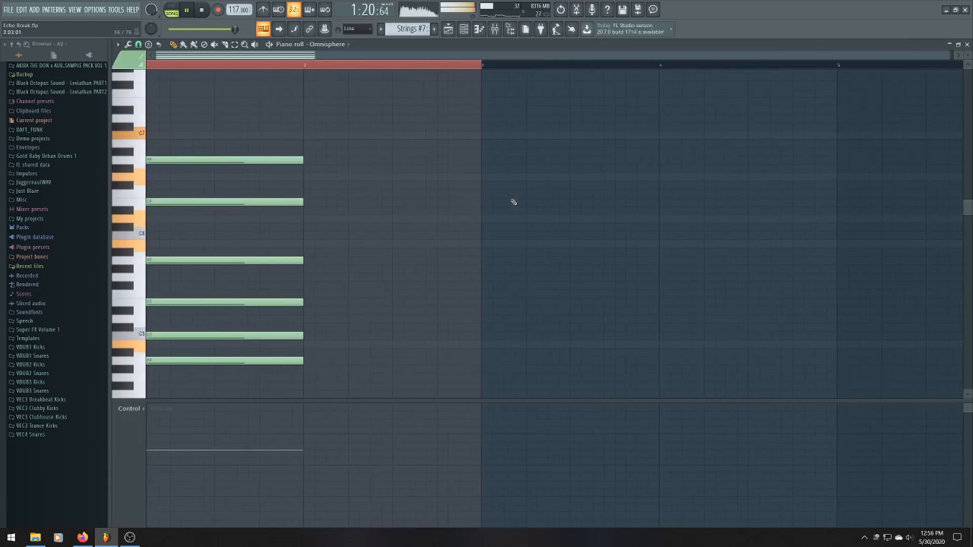
pyautogui.scroll(1, 327, 241)
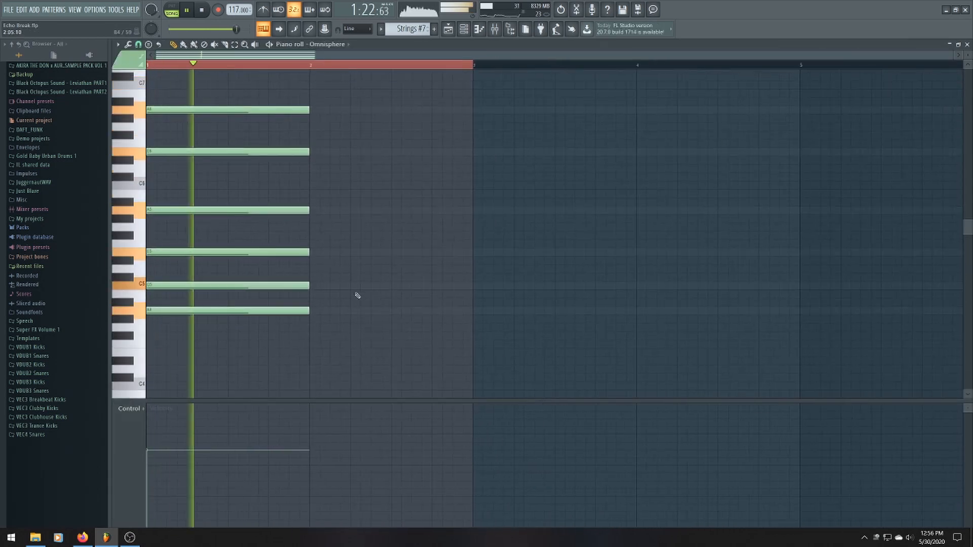
pyautogui.scroll(1, 365, 304)
pyautogui.press('space')
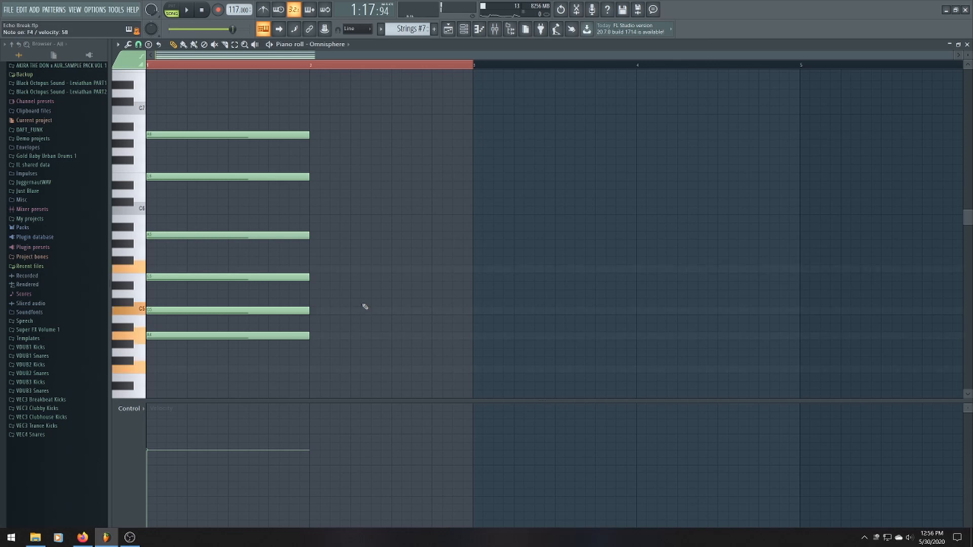
# Add a bar 2 strings chord of one-bar notes F4, A4, C5, F5, B5 and D6
pyautogui.click(314, 368)
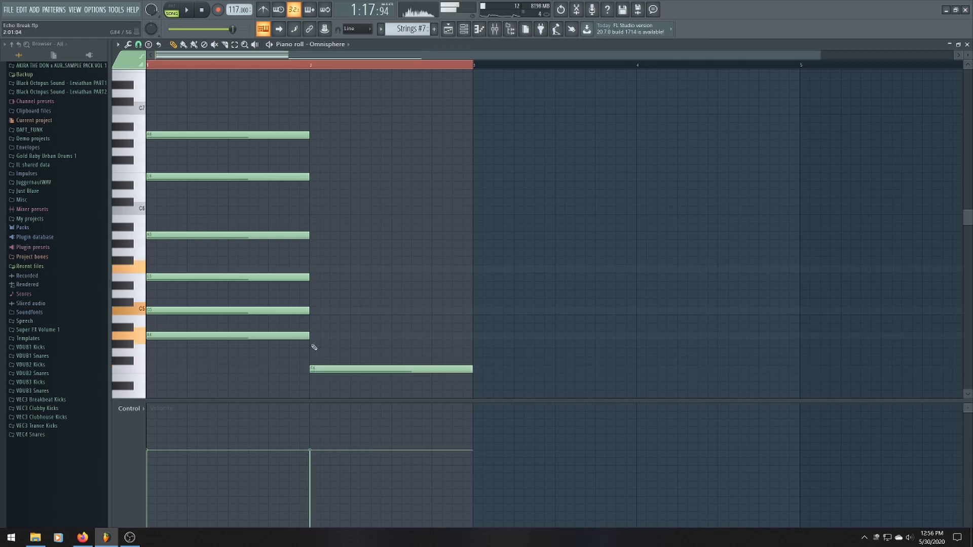
pyautogui.click(315, 335)
pyautogui.click(314, 310)
pyautogui.click(314, 268)
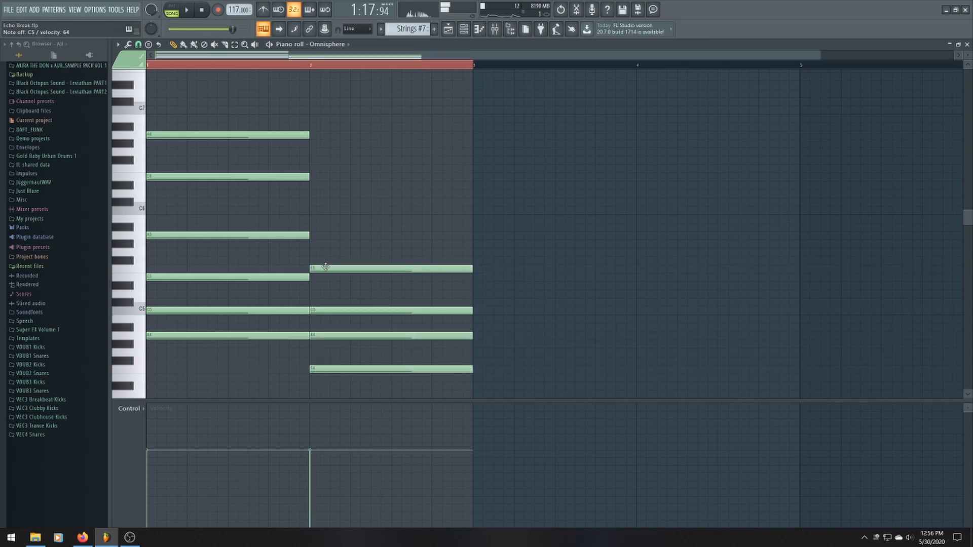
pyautogui.click(314, 218)
pyautogui.click(315, 193)
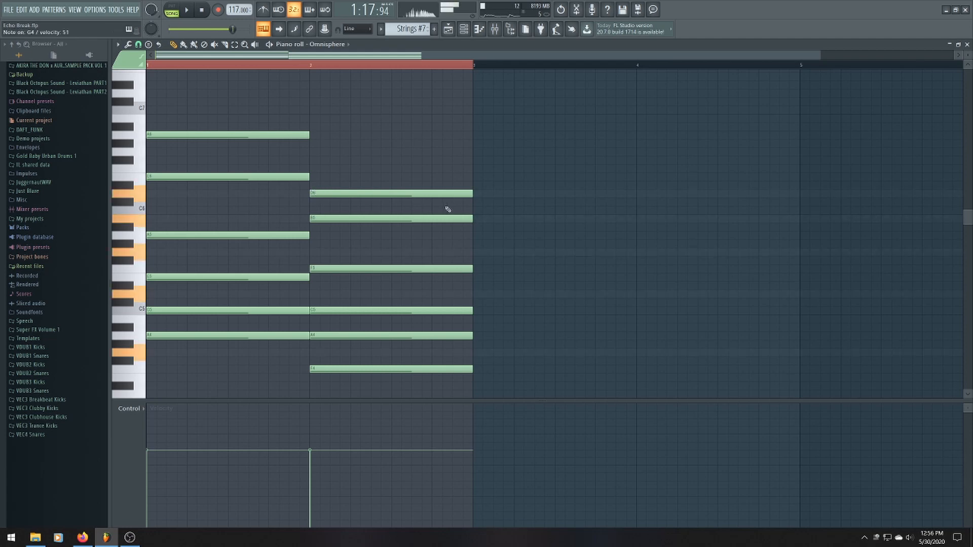
# Add a bar 3 strings chord of one-bar notes G4, D5, G5, B5 and D6, and return to the playlist during playback
pyautogui.click(479, 353)
pyautogui.click(479, 295)
pyautogui.click(480, 252)
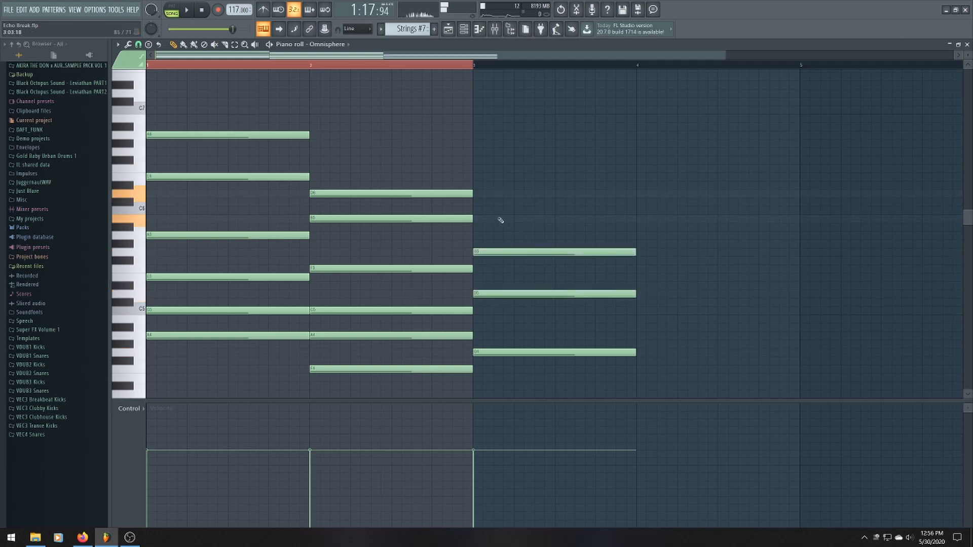
pyautogui.click(483, 218)
pyautogui.click(490, 193)
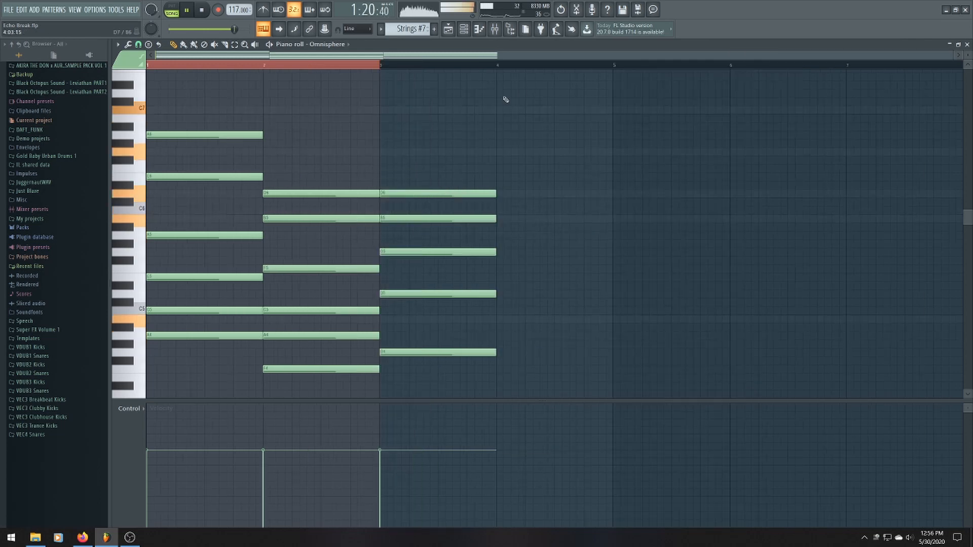
pyautogui.click(448, 29)
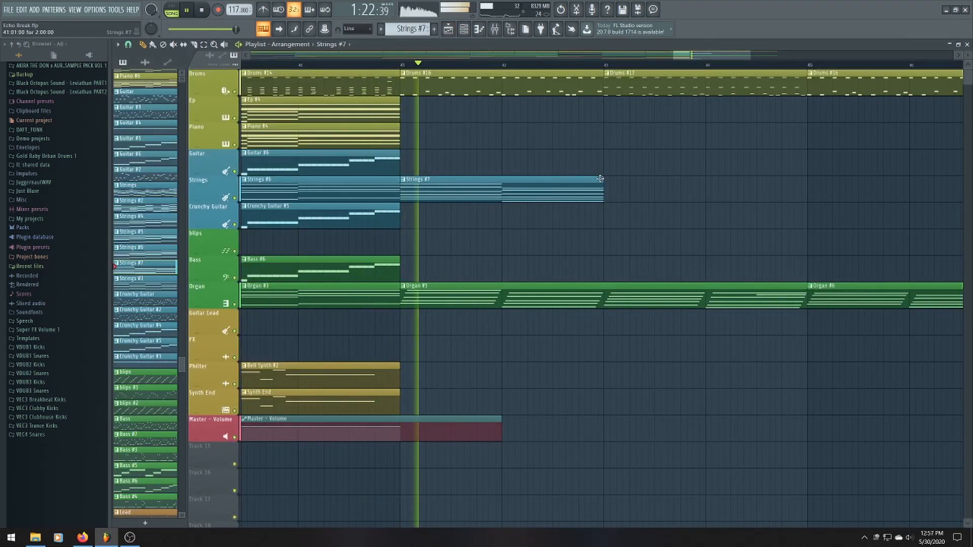
# Extend the Strings #7 clip to the start of bar 45, reopen its pattern in the piano roll and stop playback
pyautogui.moveTo(603, 179); pyautogui.dragTo(809, 178)
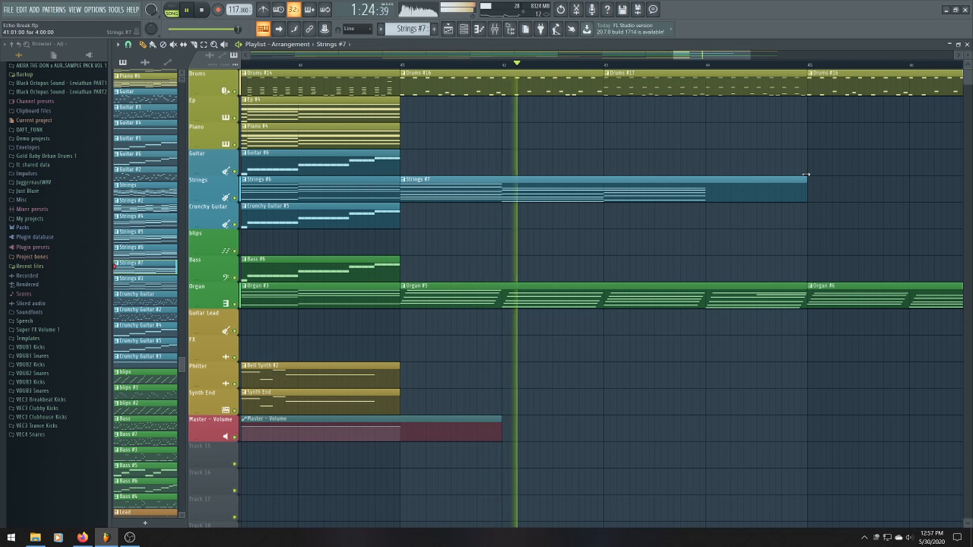
pyautogui.doubleClick(679, 198)
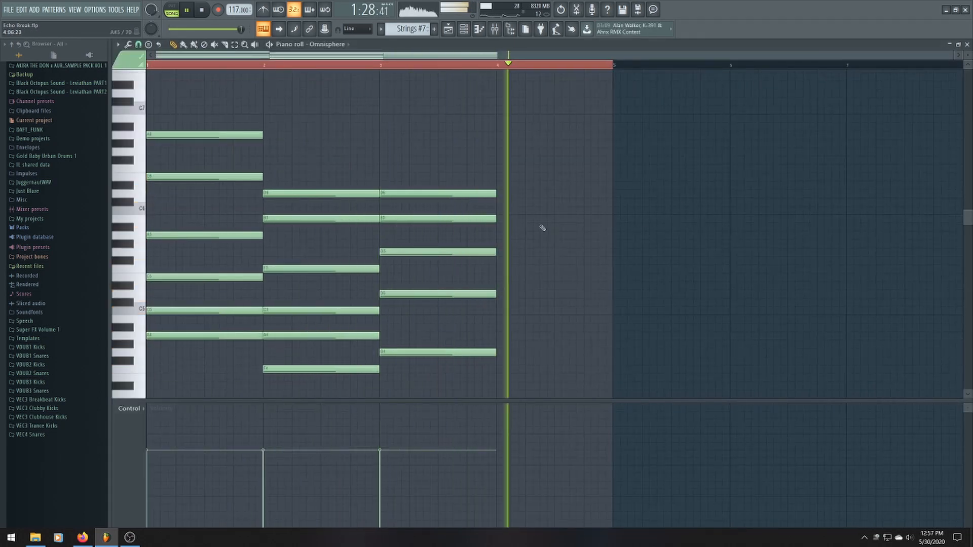
pyautogui.press('space')
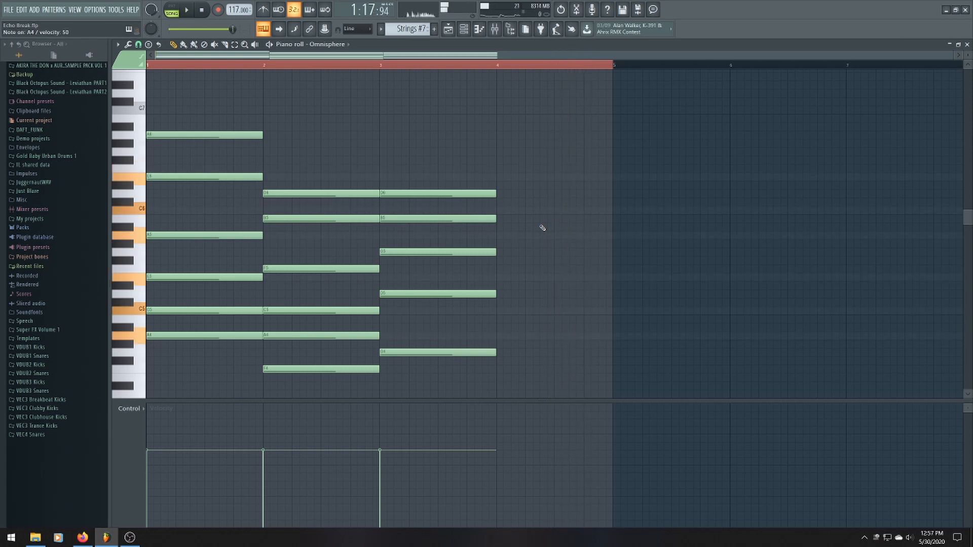
# Add a bar 4 strings chord of one-bar notes A4, C5, E5, A5, C6 and E6
pyautogui.click(499, 335)
pyautogui.click(501, 311)
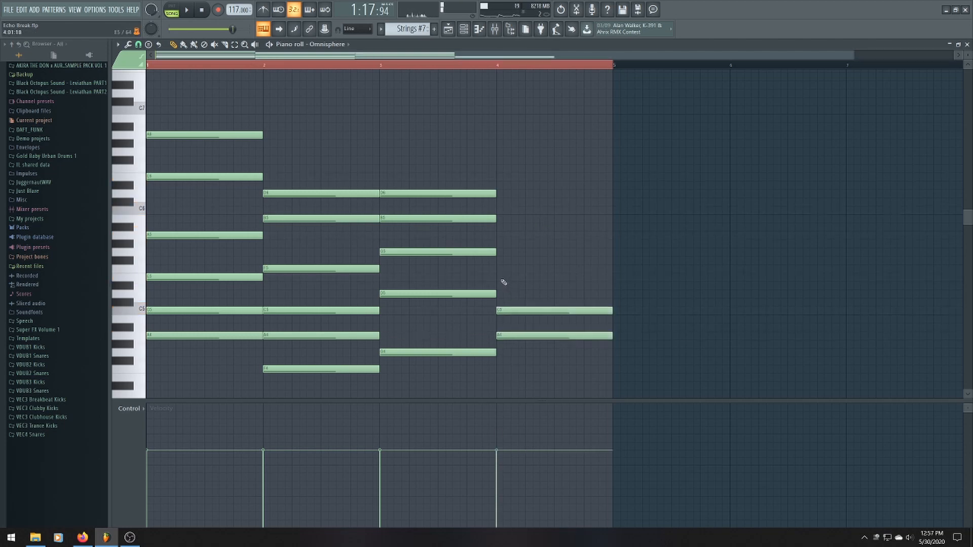
pyautogui.click(501, 277)
pyautogui.click(501, 235)
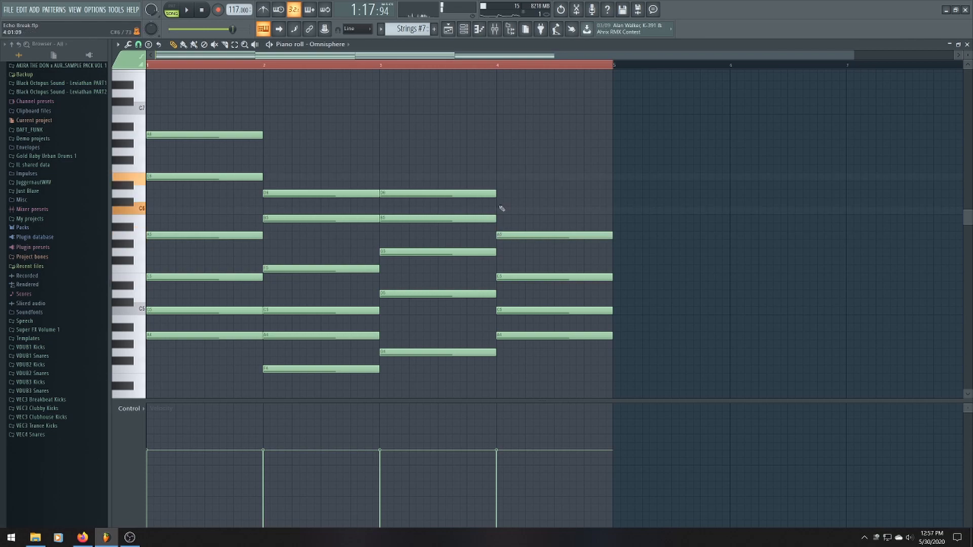
pyautogui.click(499, 209)
pyautogui.click(499, 177)
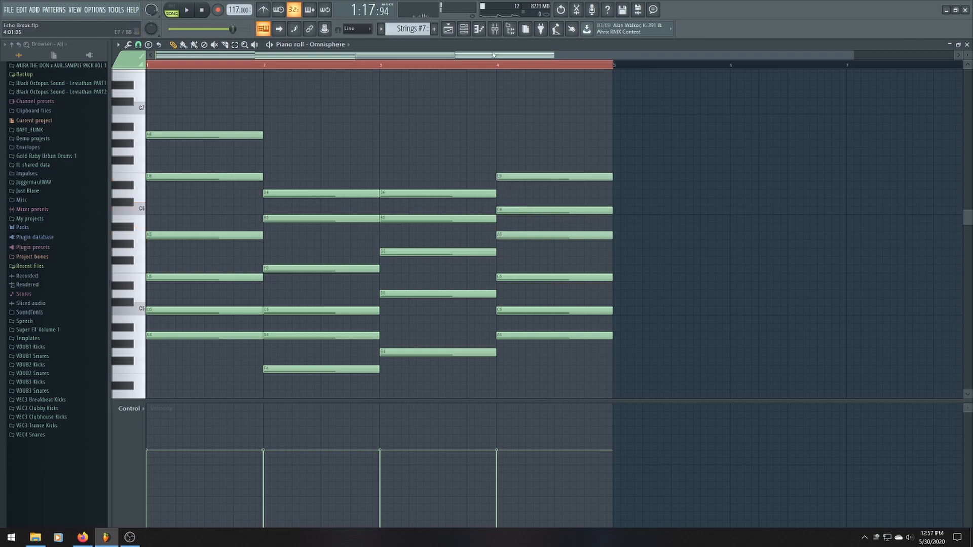
# Duplicate the four-bar Strings #7 progression into bars 5 to 8 and extend its playlist clip to bar 49
pyautogui.click(448, 29)
pyautogui.scroll(-3, 631, 190)
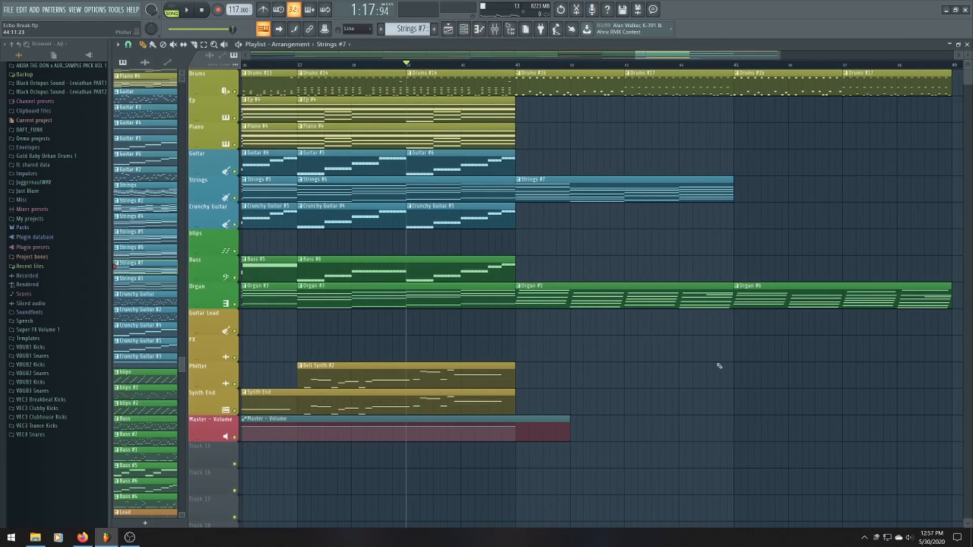
pyautogui.scroll(-3, 703, 196)
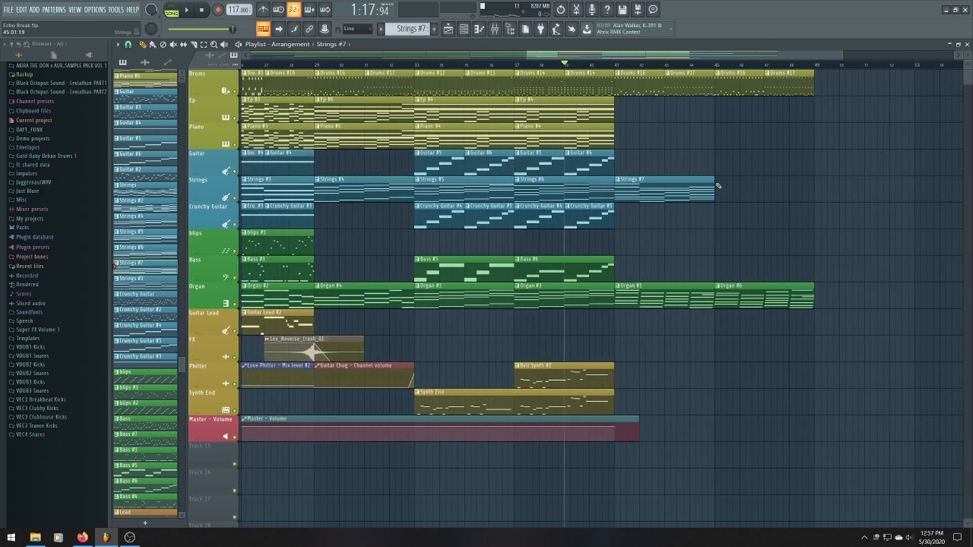
pyautogui.doubleClick(710, 185)
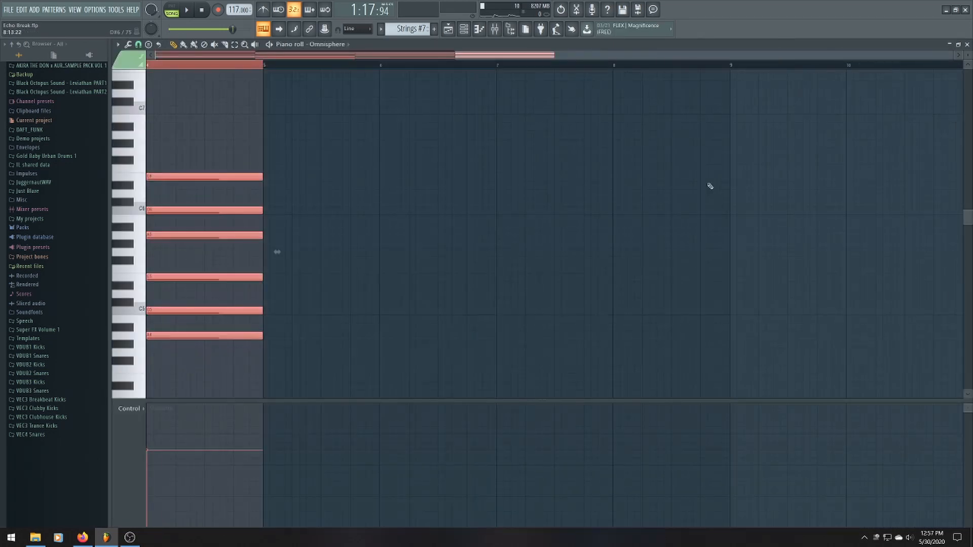
pyautogui.hotkey('ctrl', 'b')
pyautogui.click(448, 30)
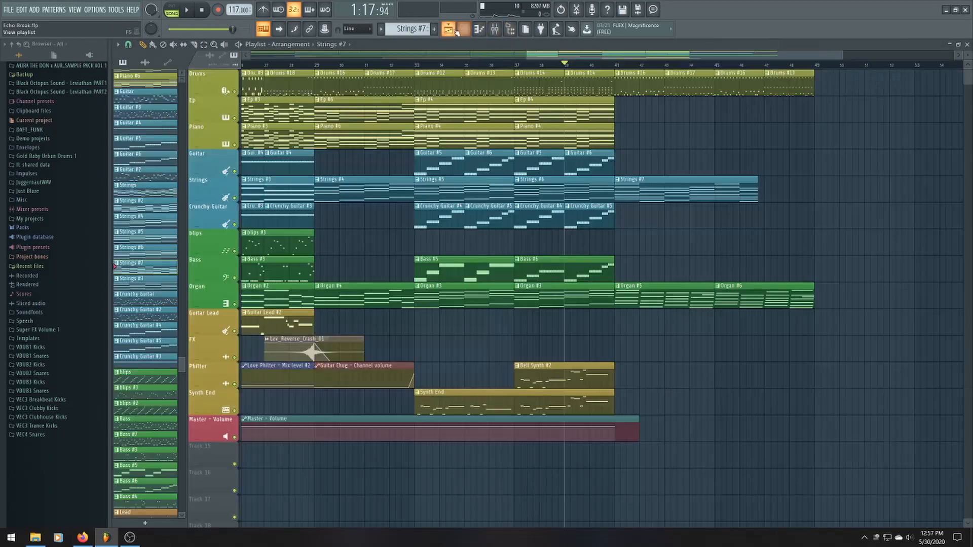
pyautogui.moveTo(758, 180); pyautogui.dragTo(817, 186)
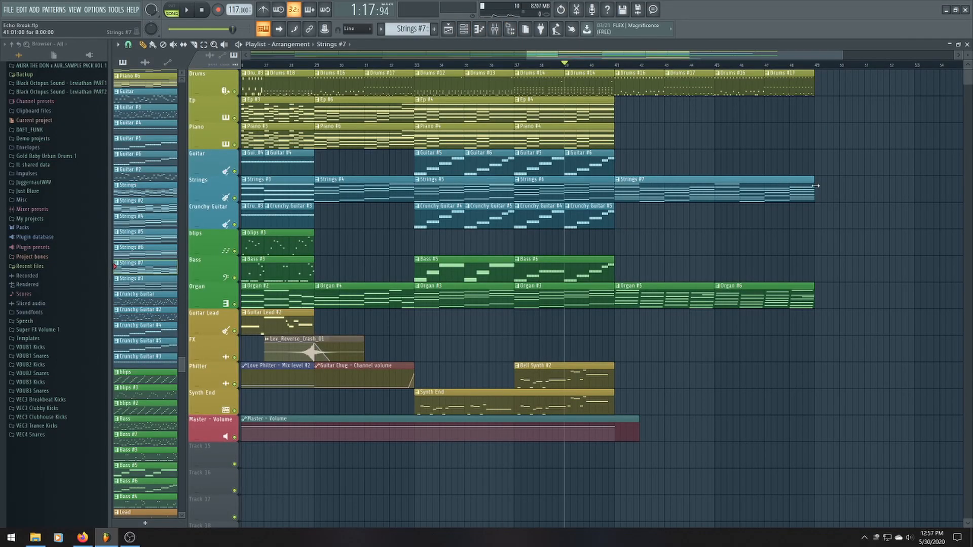
# Play the song from bar 40 to listen to the lengthened Strings #7 part with the organ and drums
pyautogui.click(600, 65)
pyautogui.press('space')
pyautogui.scroll(4, 690, 278)
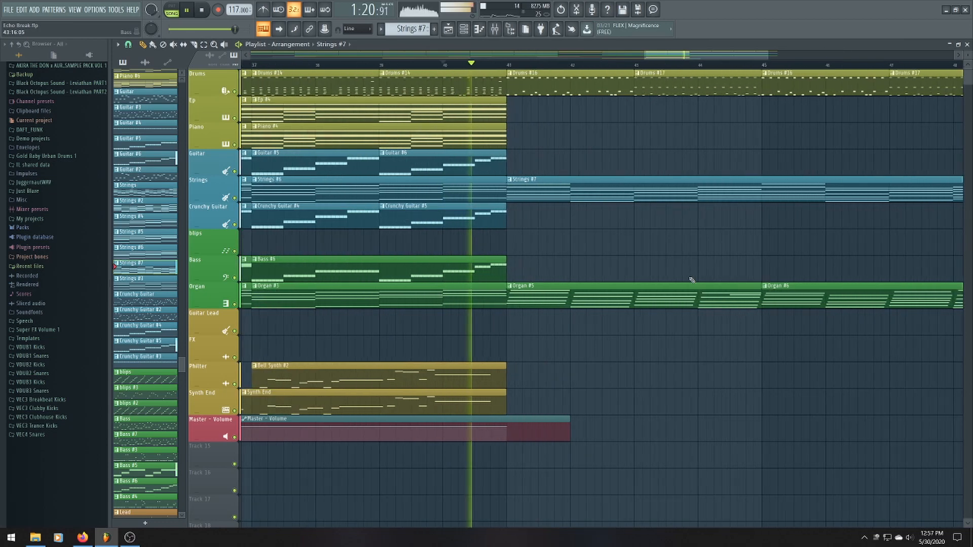
pyautogui.scroll(-5, 754, 373)
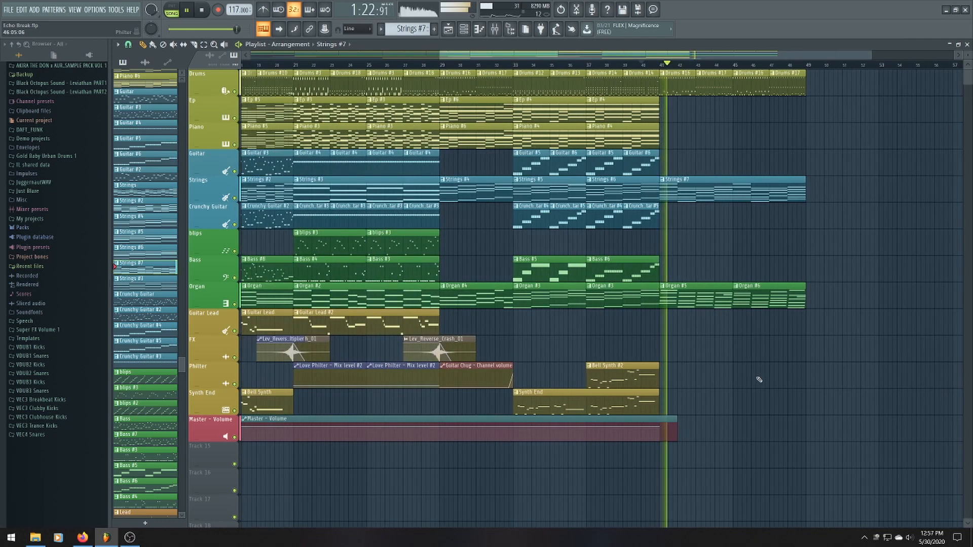
pyautogui.scroll(4, 787, 330)
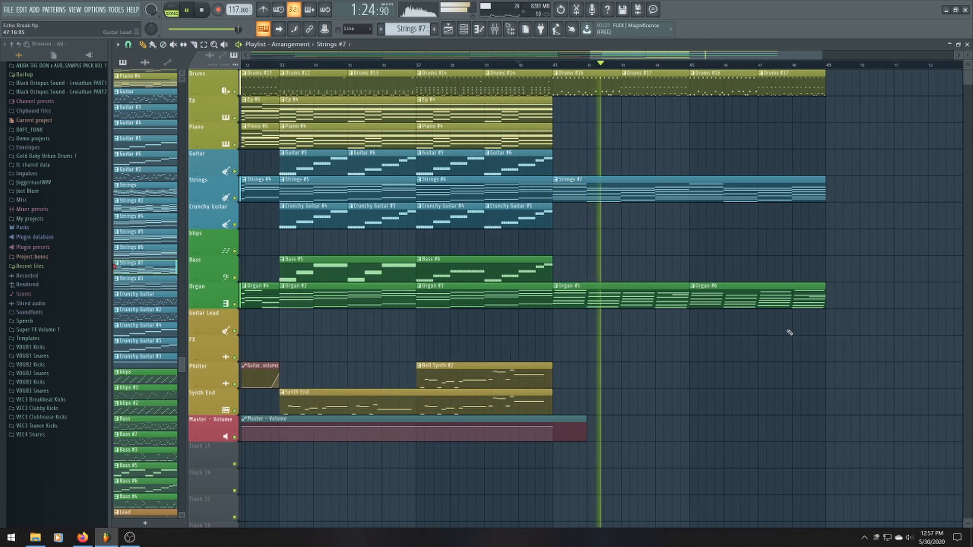
pyautogui.scroll(4, 789, 332)
# Add one-bar top notes A6 in bar 7 and C7 in bar 8 of Strings #7, and return to the playlist with playback stopped
pyautogui.doubleClick(666, 193)
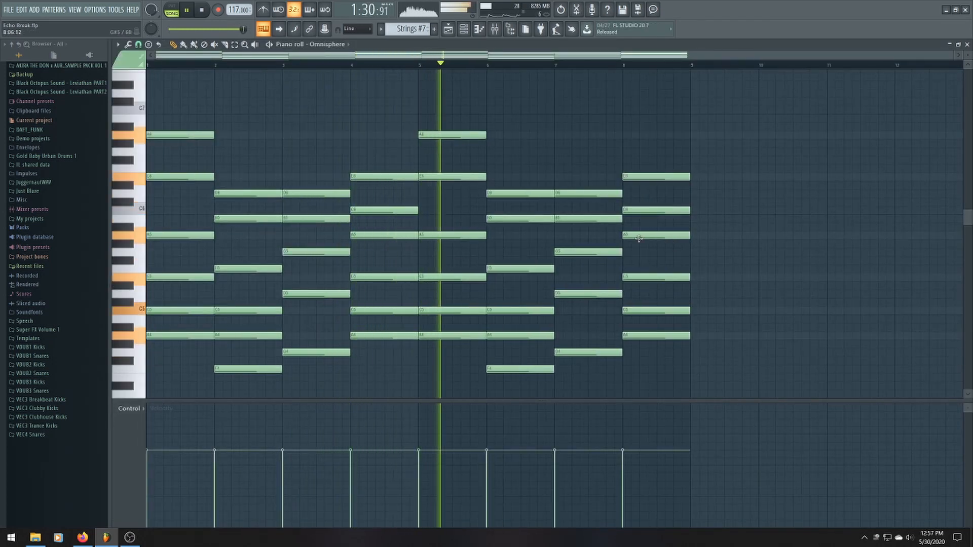
pyautogui.scroll(2, 556, 210)
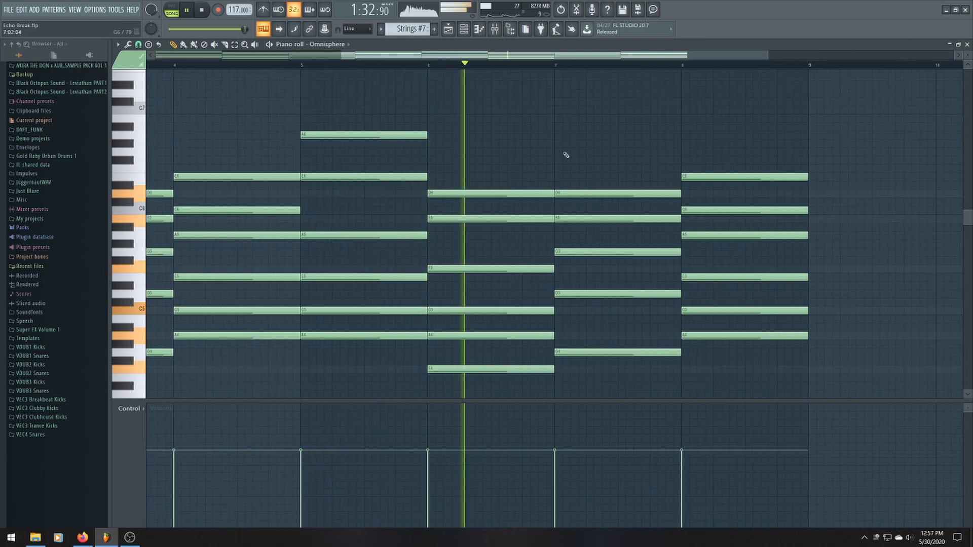
pyautogui.click(563, 135)
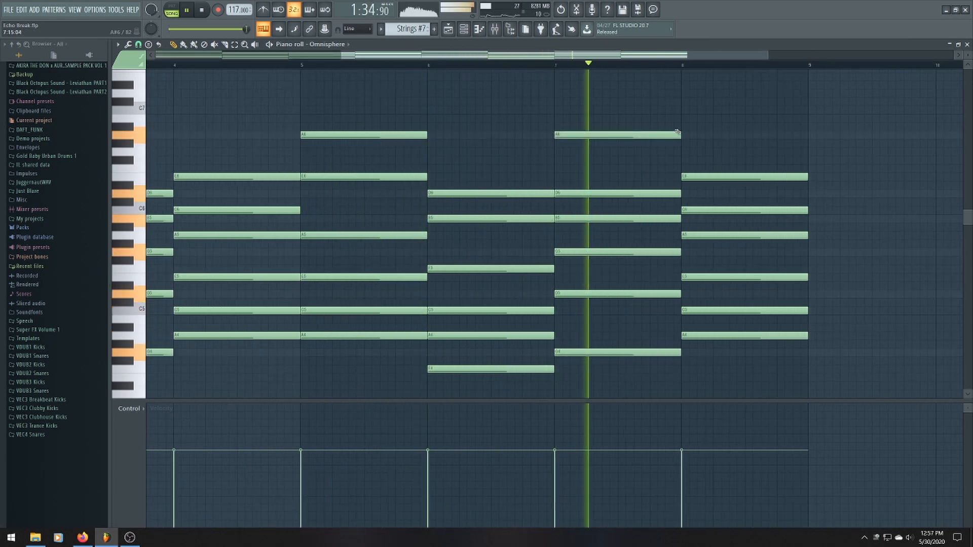
pyautogui.click(689, 110)
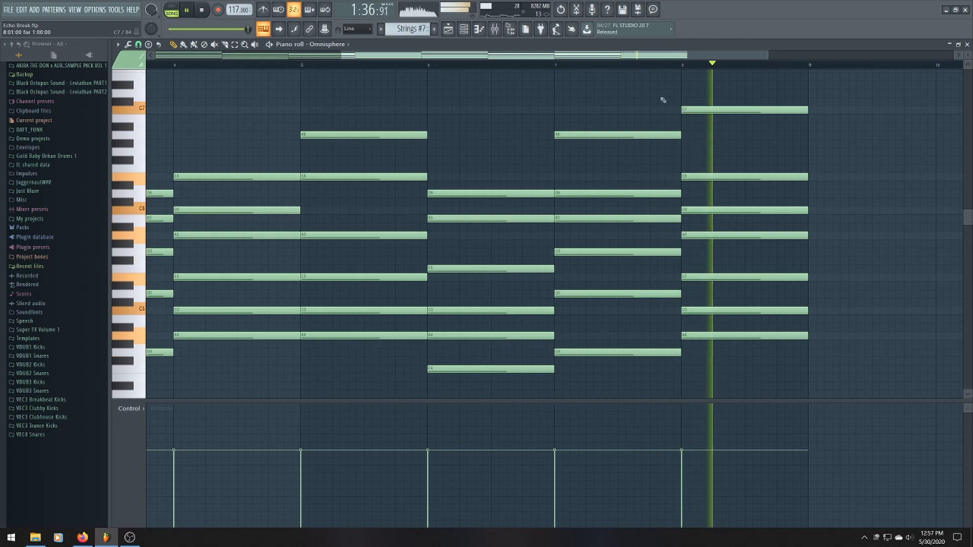
pyautogui.press('F5')
pyautogui.press('space')
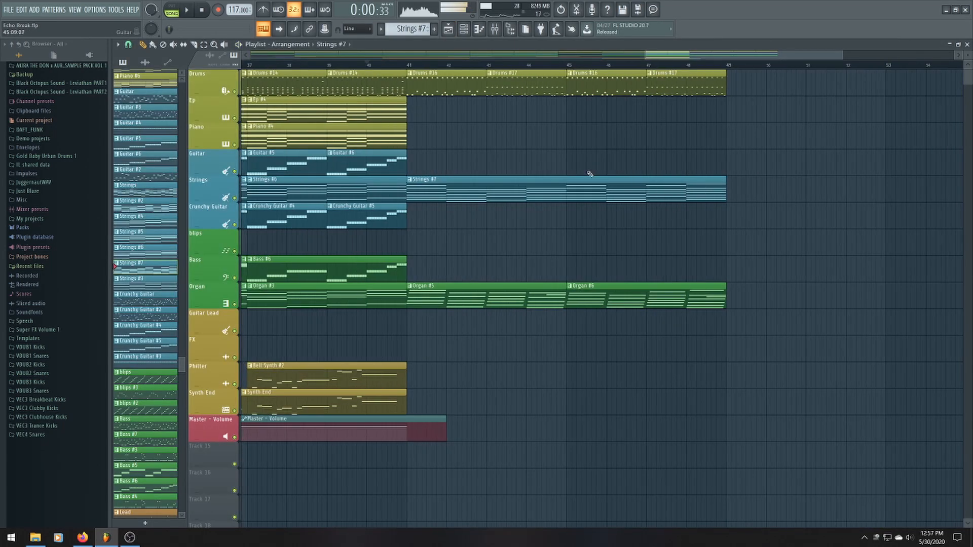
# Reuse the earlier Crunchy Guitar #3 and Guitar #4 patterns by placing one clip of each on their tracks at bar 41
pyautogui.scroll(-4, 582, 255)
pyautogui.scroll(-2, 483, 255)
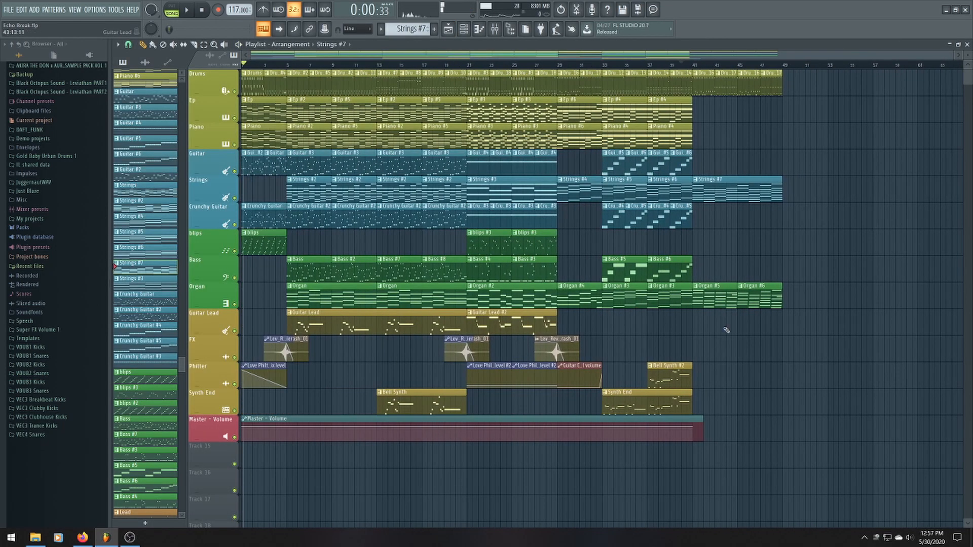
pyautogui.scroll(4, 746, 357)
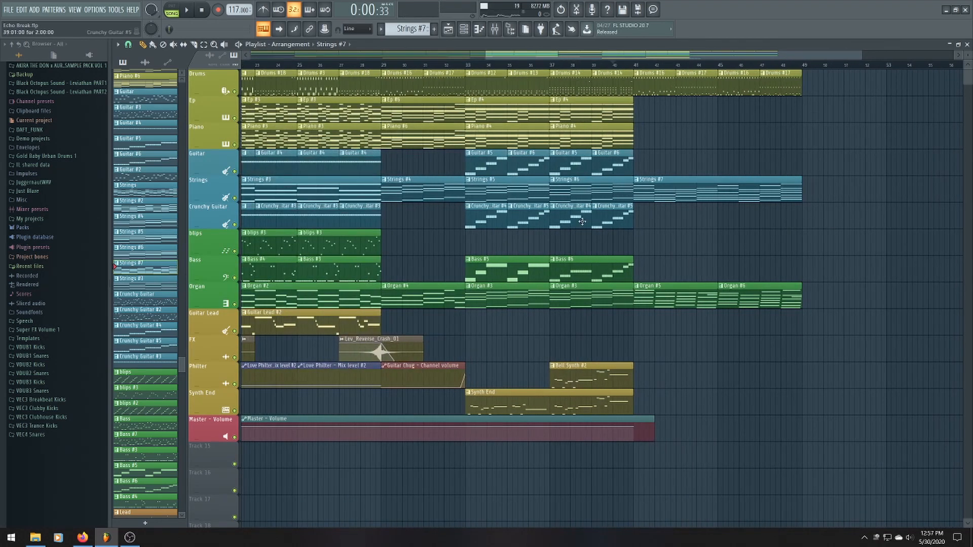
pyautogui.scroll(-2, 511, 221)
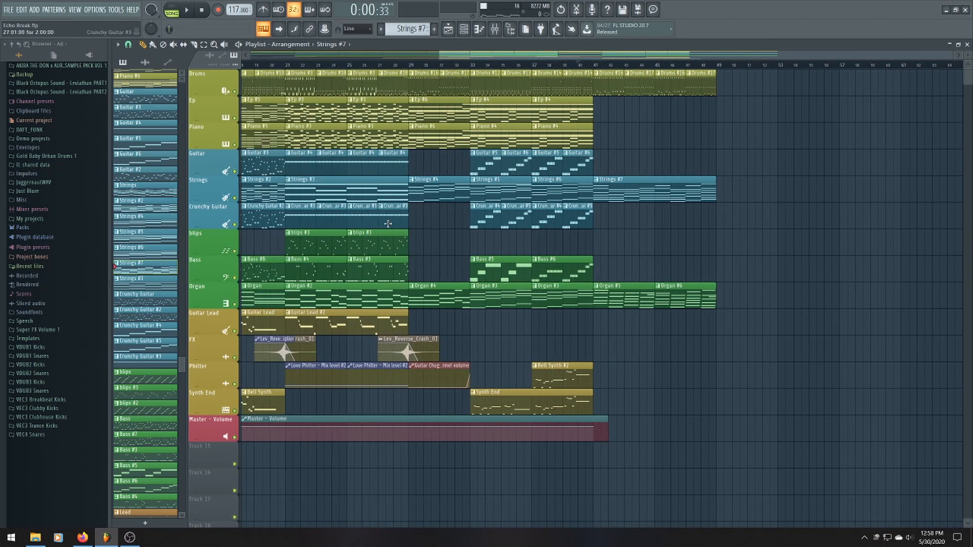
pyautogui.scroll(4, 388, 223)
pyautogui.scroll(-5, 547, 222)
pyautogui.scroll(3, 575, 224)
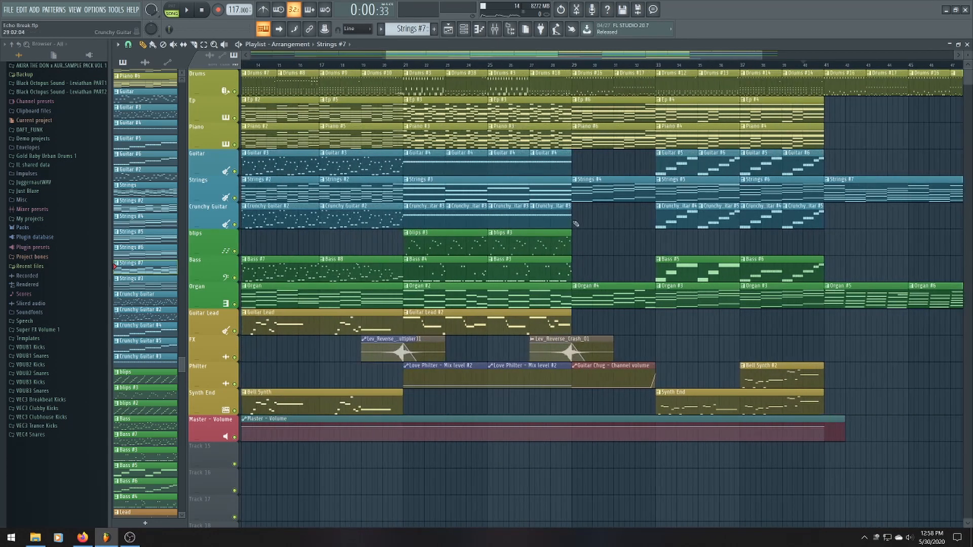
pyautogui.click(541, 220)
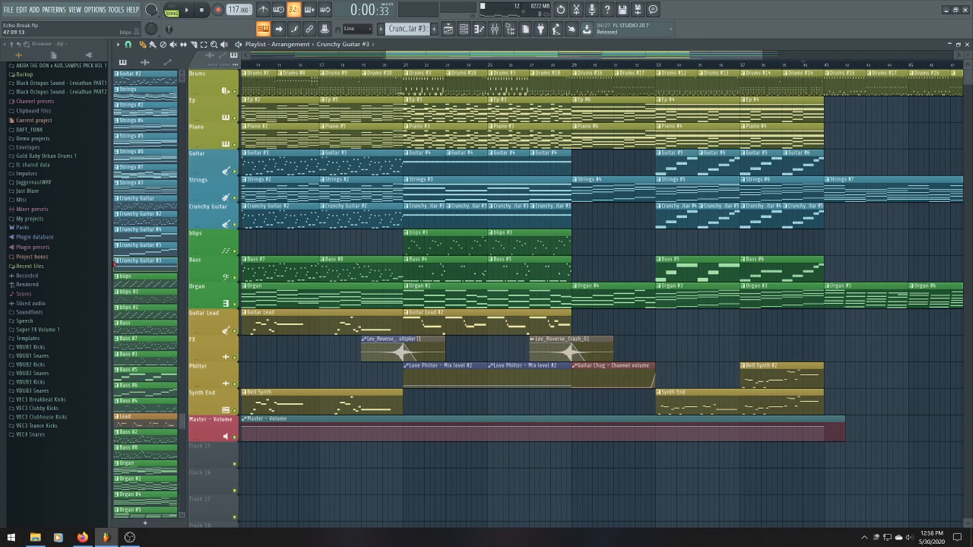
pyautogui.click(833, 216)
pyautogui.click(430, 169)
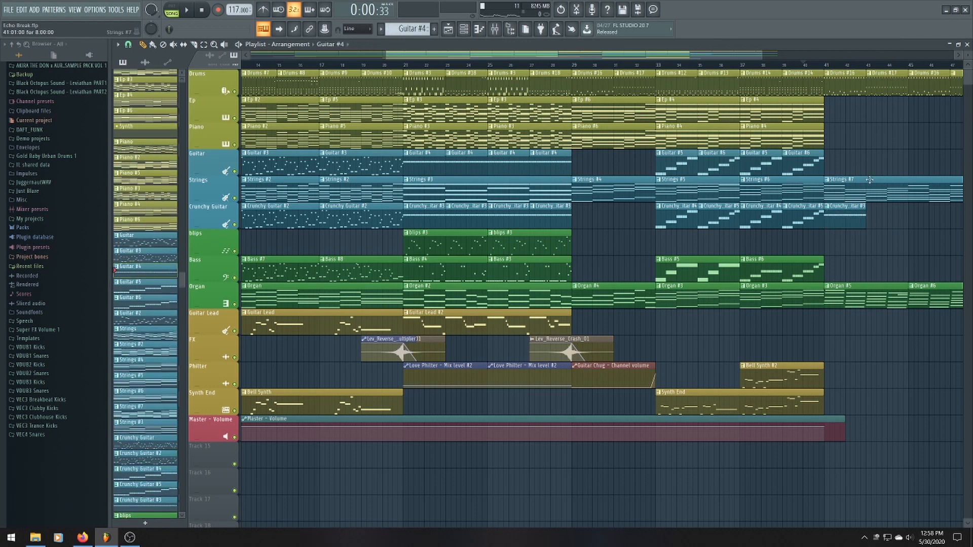
pyautogui.click(831, 168)
# Place a second Guitar #4 clip at bar 43, and check the pattern's notes in the piano roll before returning to the playlist
pyautogui.scroll(4, 829, 168)
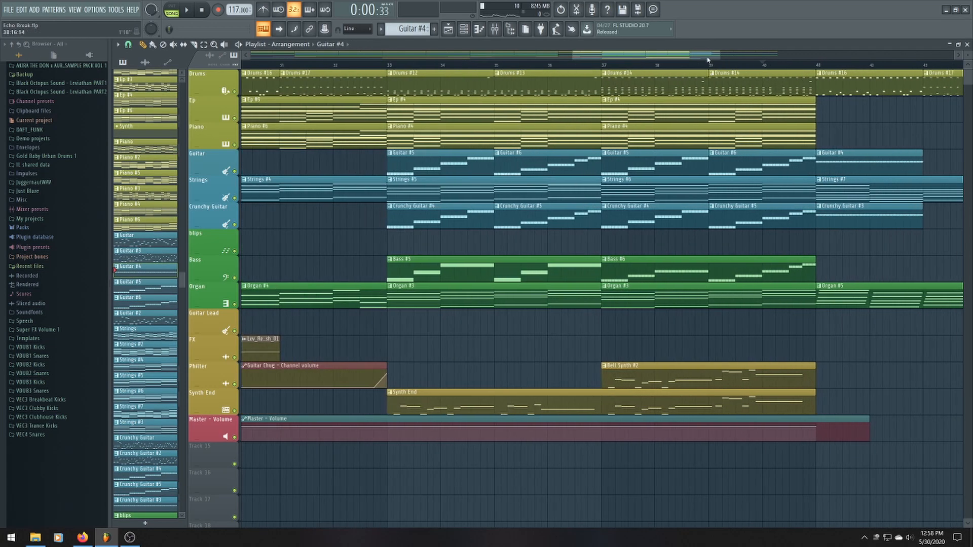
pyautogui.moveTo(709, 57); pyautogui.dragTo(801, 63)
pyautogui.click(479, 161)
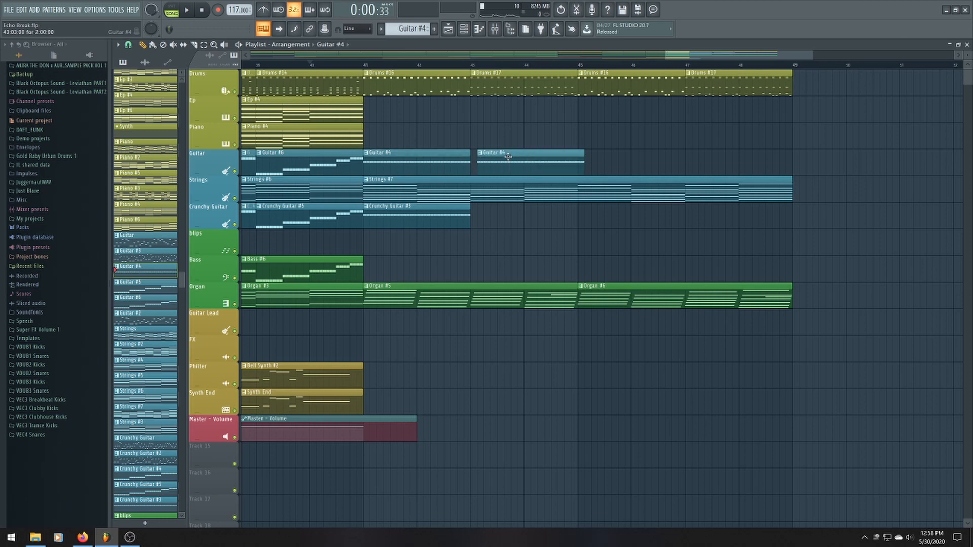
pyautogui.doubleClick(498, 161)
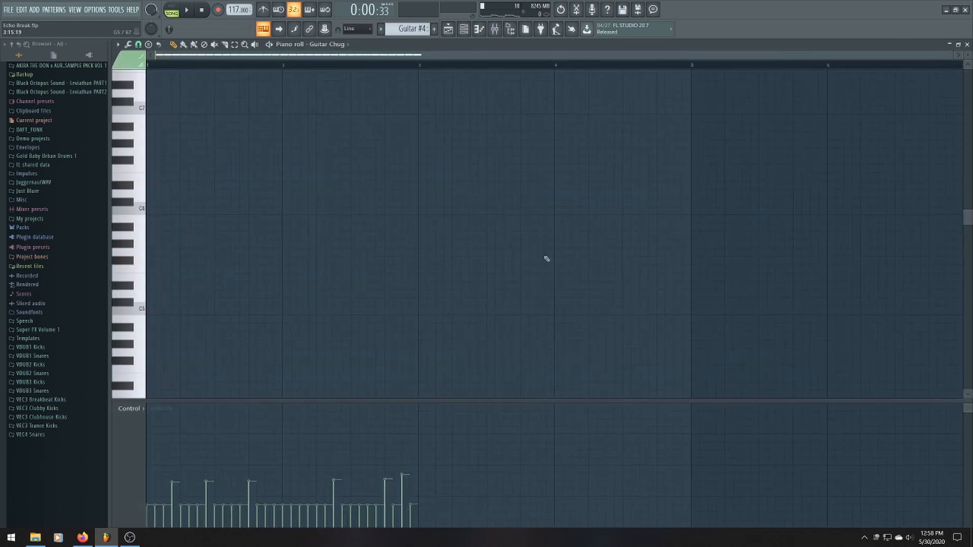
pyautogui.scroll(5, 456, 243)
pyautogui.scroll(-10, 472, 274)
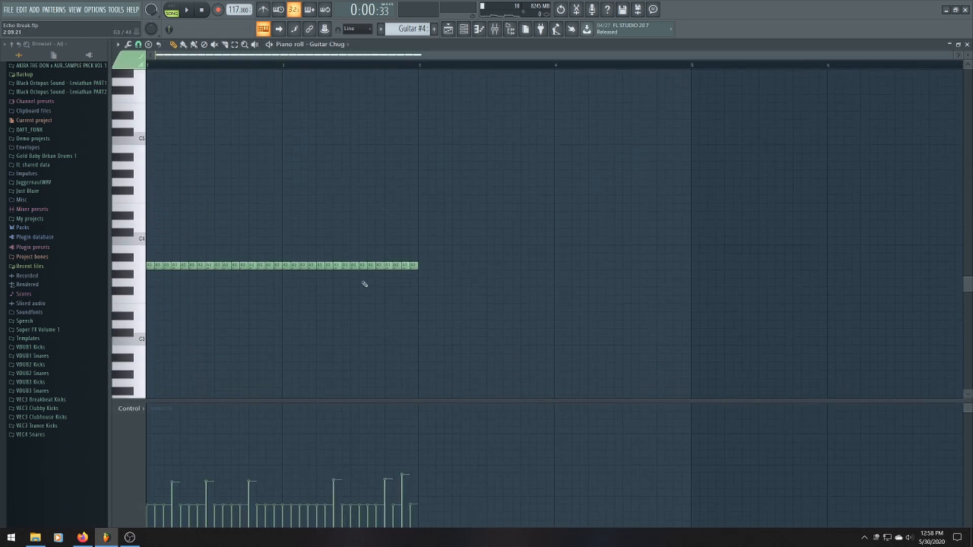
pyautogui.click(453, 32)
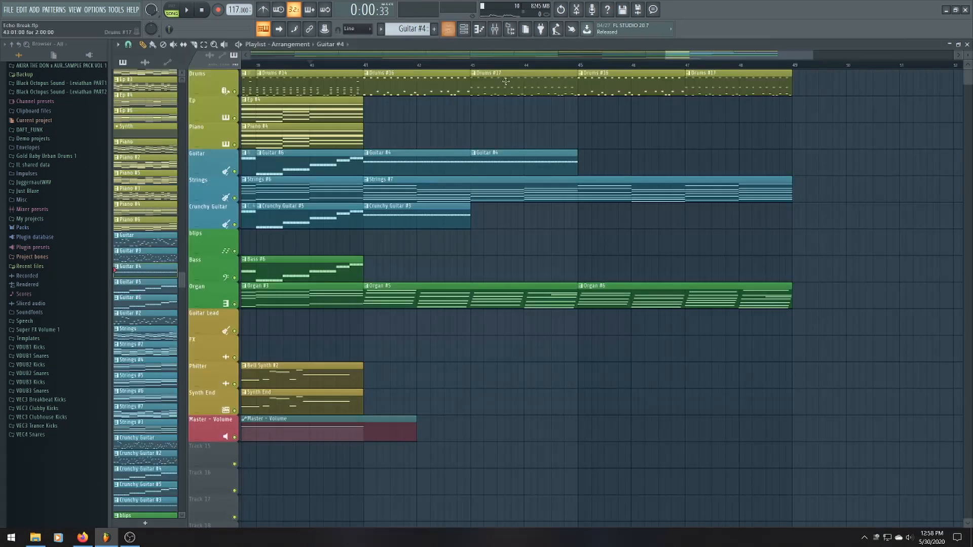
# Place a second Crunchy Guitar #3 clip at bar 43 and play the song from bar 39
pyautogui.click(418, 215)
pyautogui.click(473, 216)
pyautogui.scroll(-3, 449, 81)
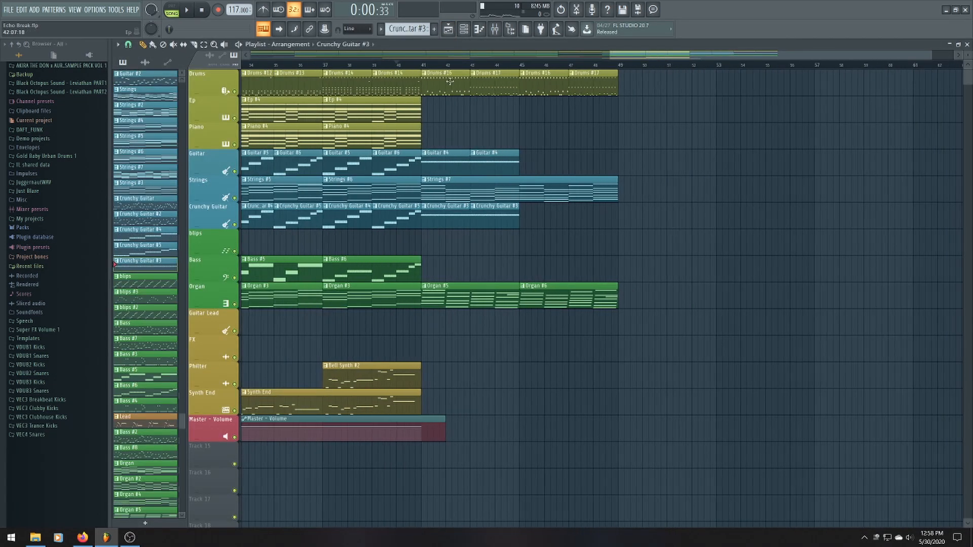
pyautogui.click(378, 67)
pyautogui.press('space')
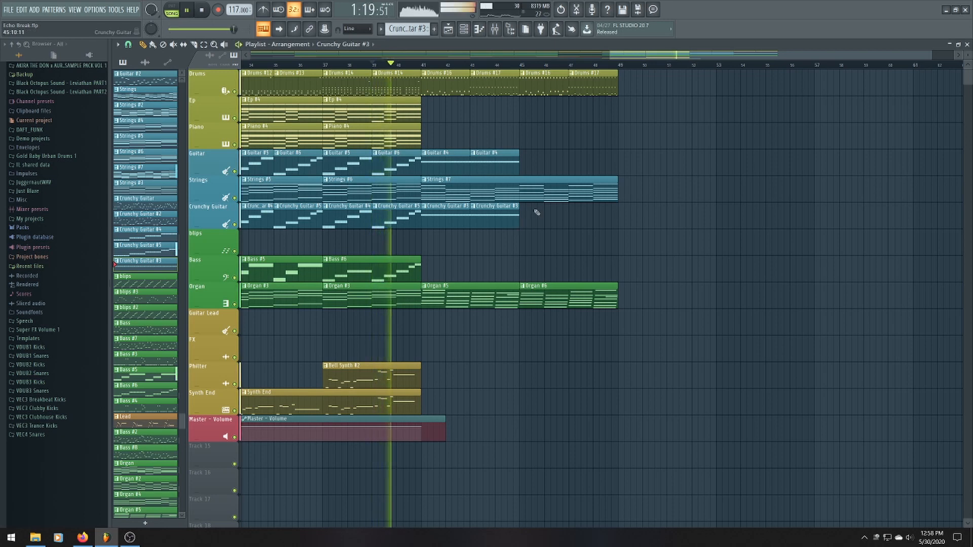
# Place two more Guitar #4 clips on the Guitar track at bars 45 and 47
pyautogui.scroll(2, 451, 256)
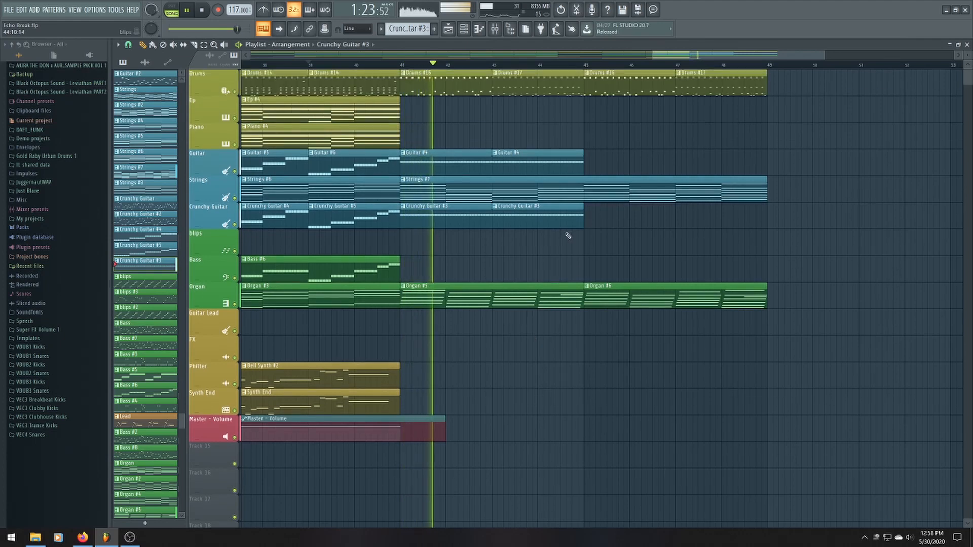
pyautogui.click(581, 163)
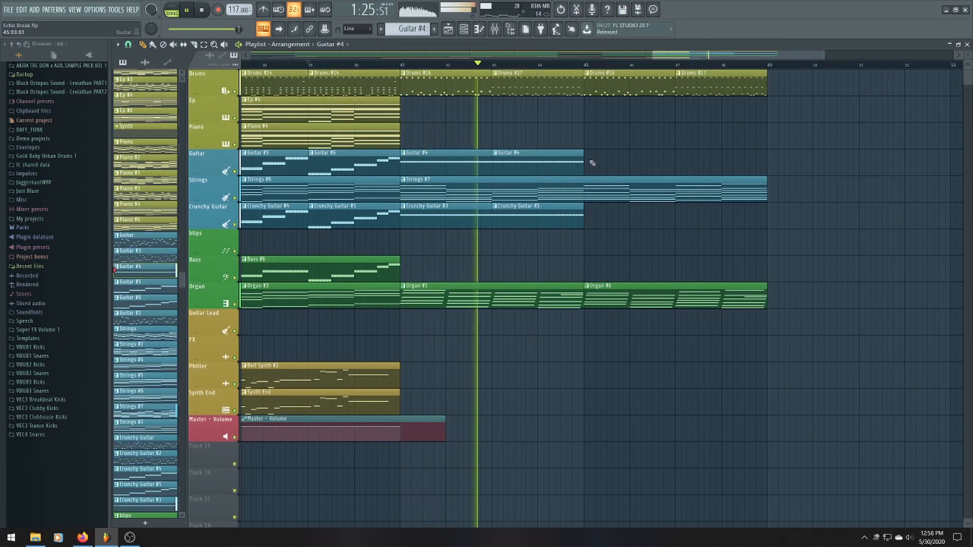
pyautogui.click(593, 163)
pyautogui.click(679, 159)
# Place two more Crunchy Guitar #3 clips on the Crunchy Guitar track at bars 45 and 47, and stop playback after listening through them
pyautogui.click(583, 213)
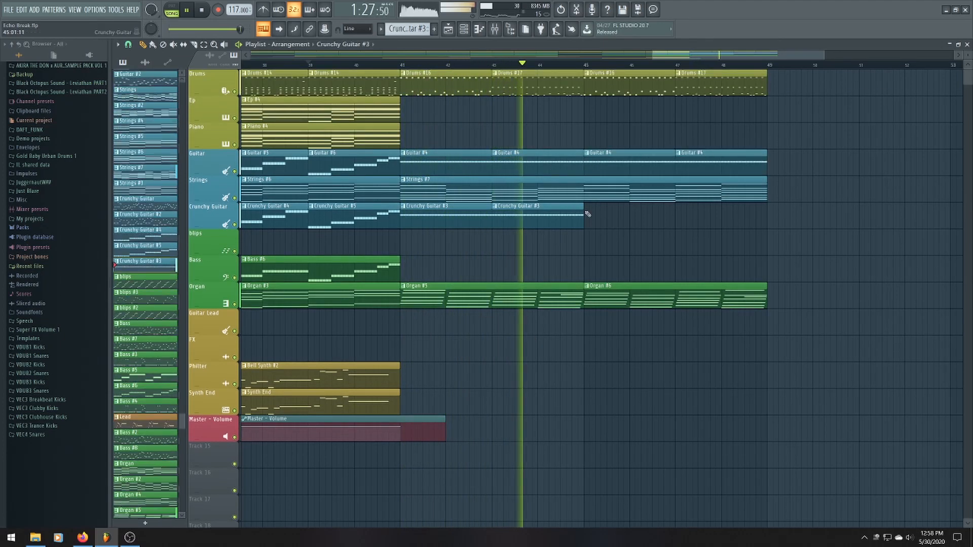
pyautogui.click(588, 214)
pyautogui.click(680, 213)
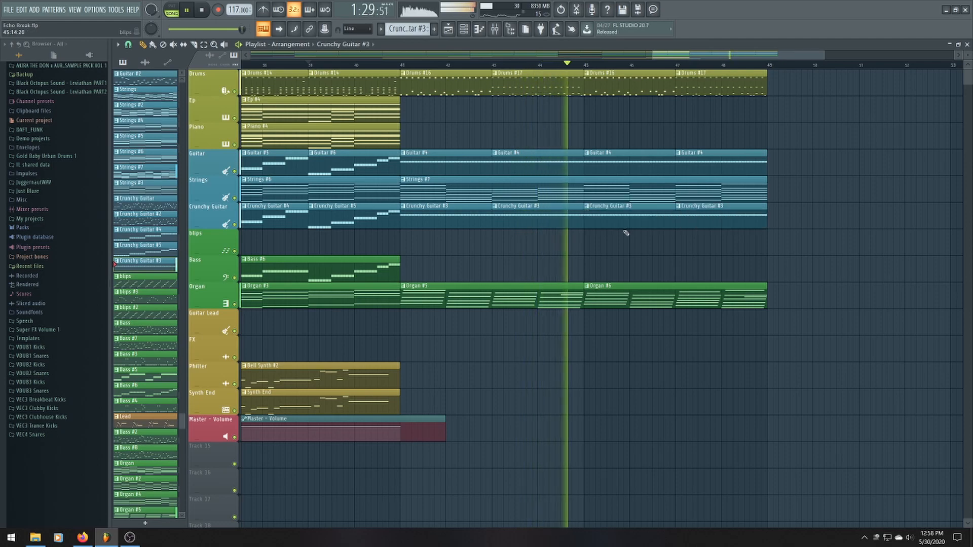
pyautogui.scroll(3, 626, 233)
pyautogui.scroll(-4, 625, 233)
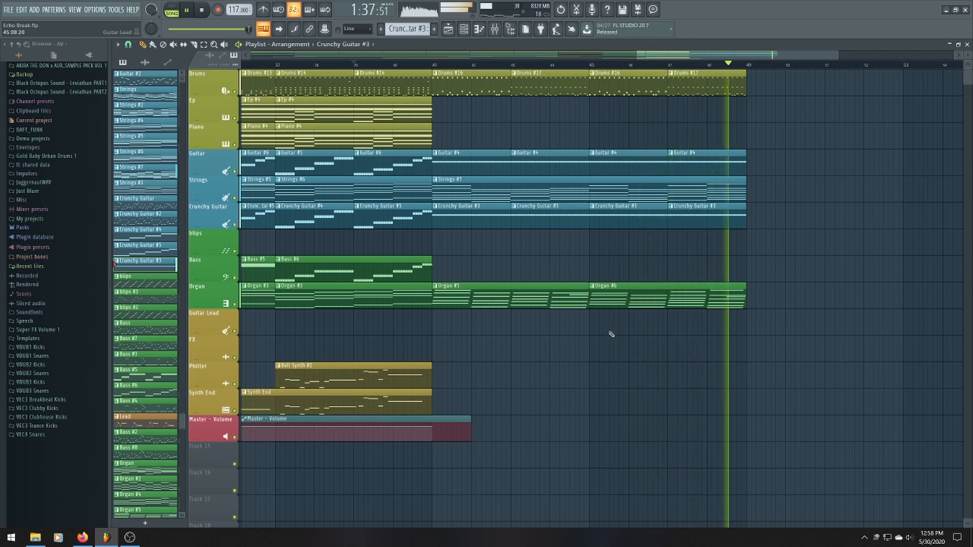
pyautogui.press('space')
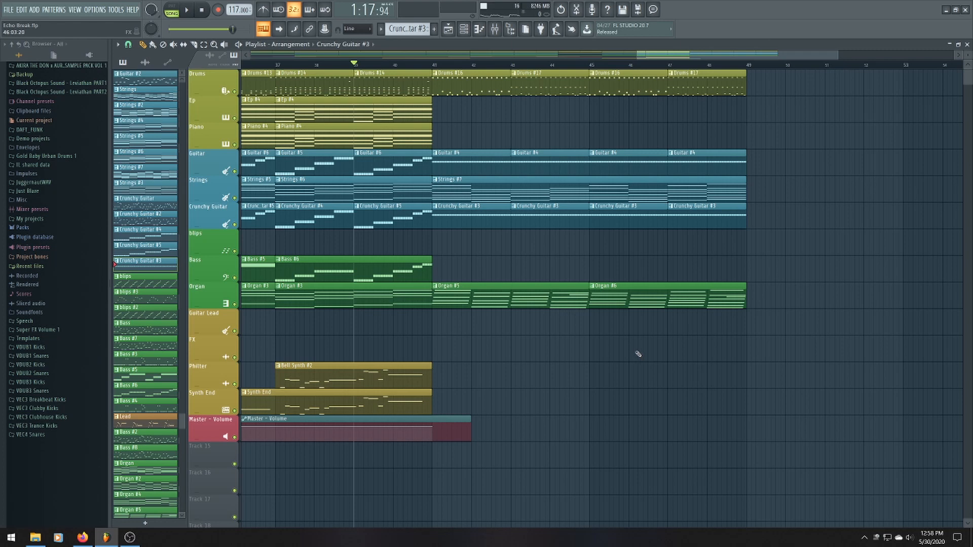
# Examine the notes of the Synth End and Bell Synth #2 patterns in the piano roll and return to the playlist
pyautogui.scroll(-3, 493, 342)
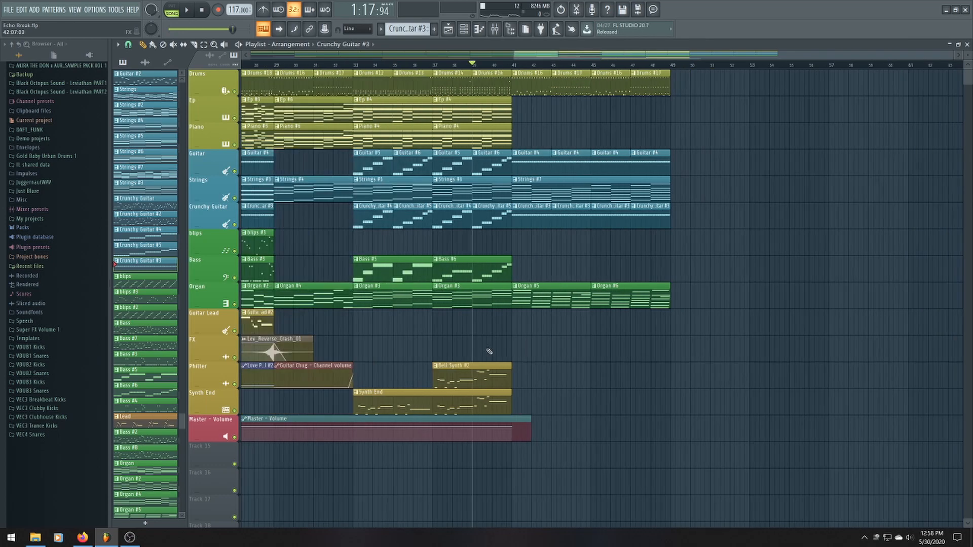
pyautogui.scroll(-2, 486, 307)
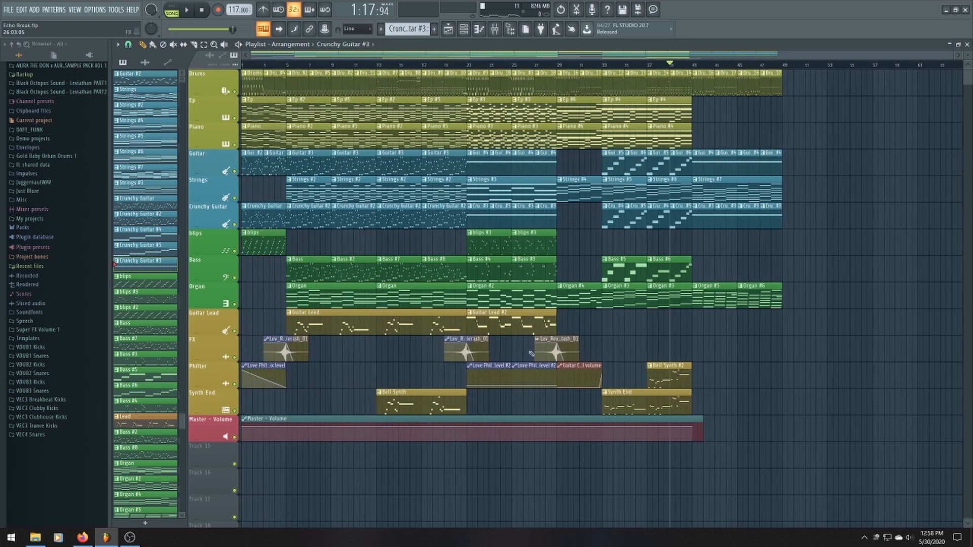
pyautogui.doubleClick(635, 401)
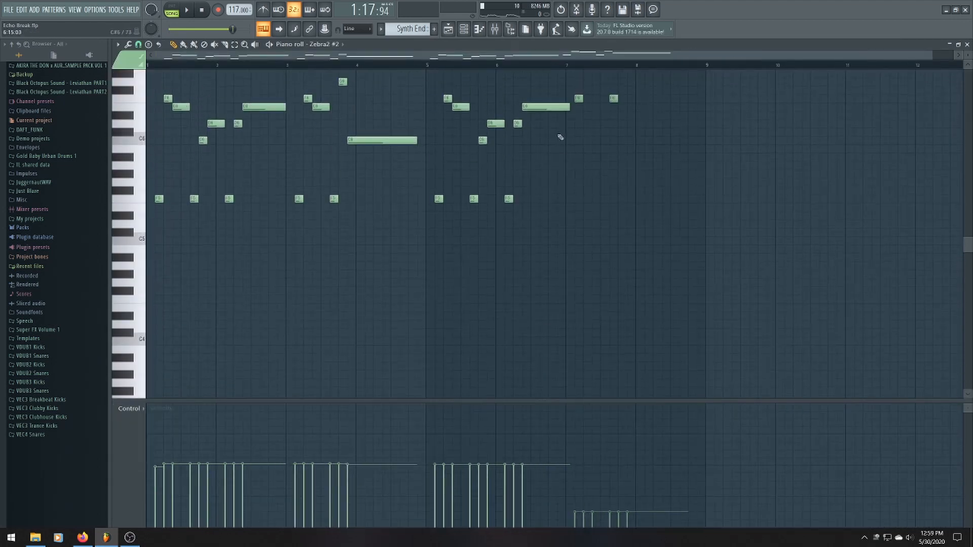
pyautogui.click(451, 30)
pyautogui.scroll(3, 532, 248)
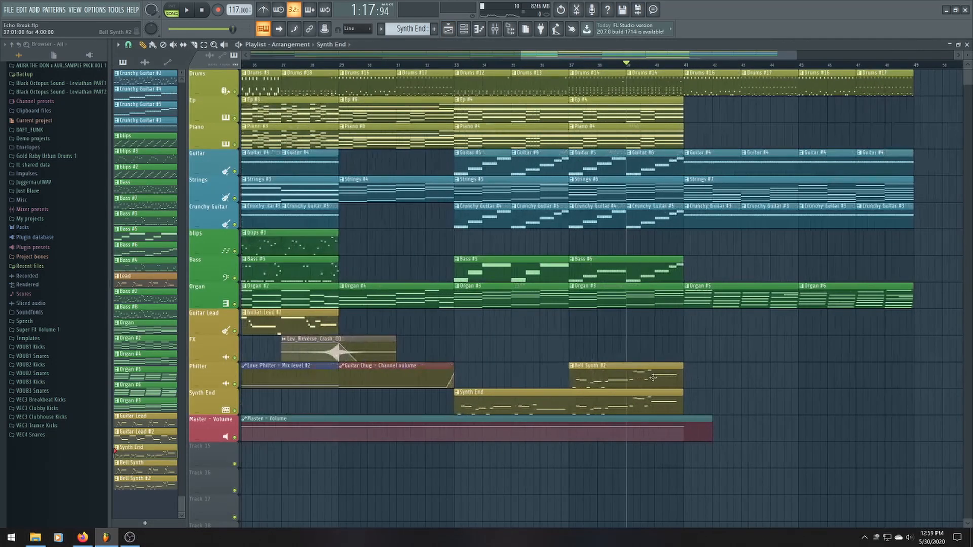
pyautogui.scroll(-1, 528, 253)
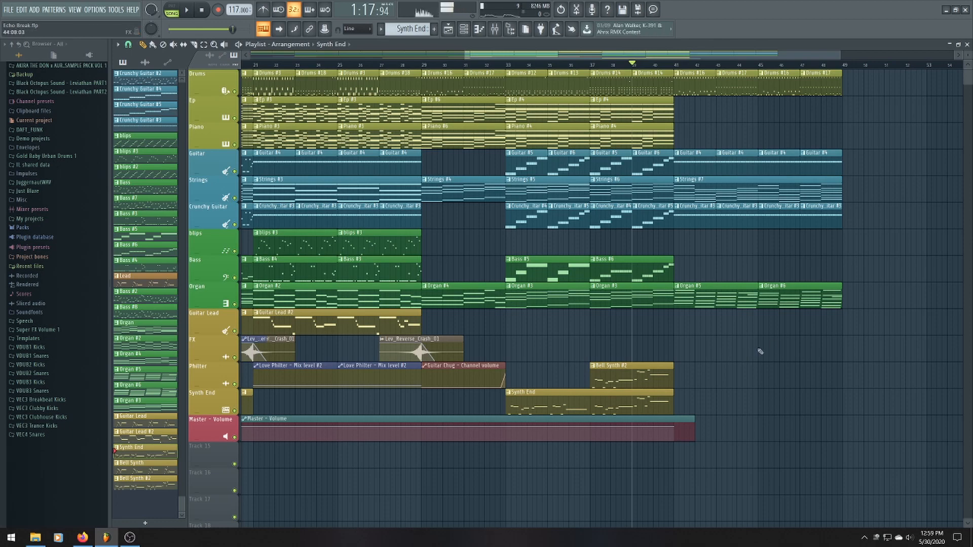
pyautogui.hscroll(3, 760, 351)
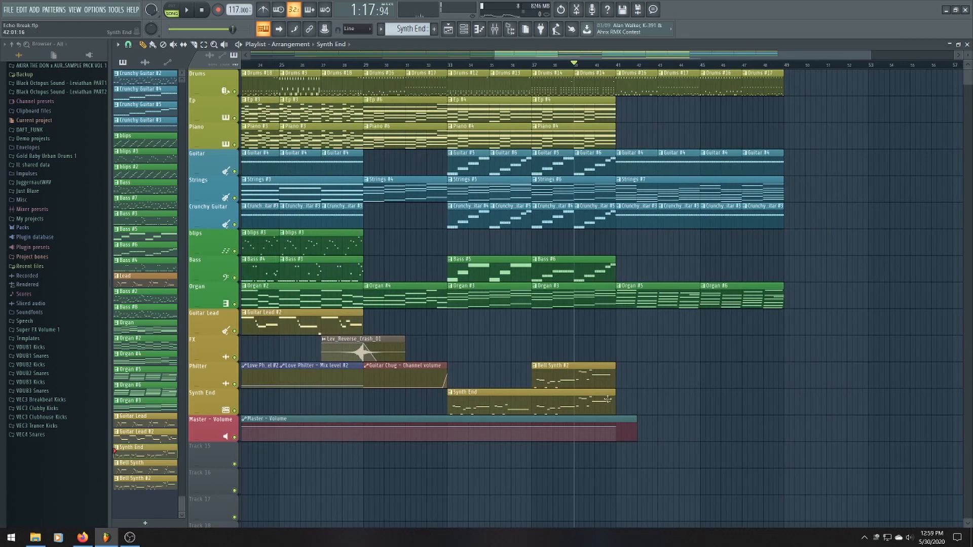
pyautogui.scroll(-4, 537, 368)
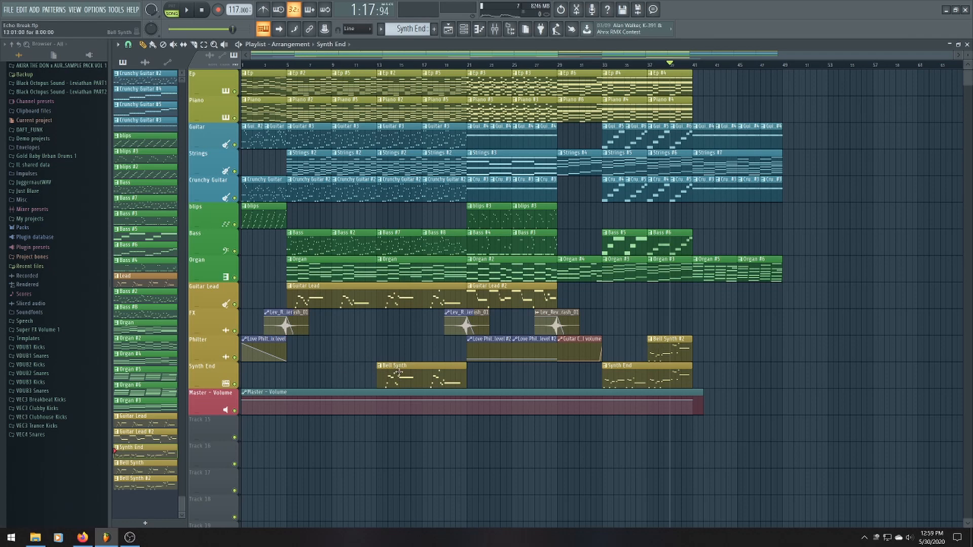
pyautogui.doubleClick(671, 353)
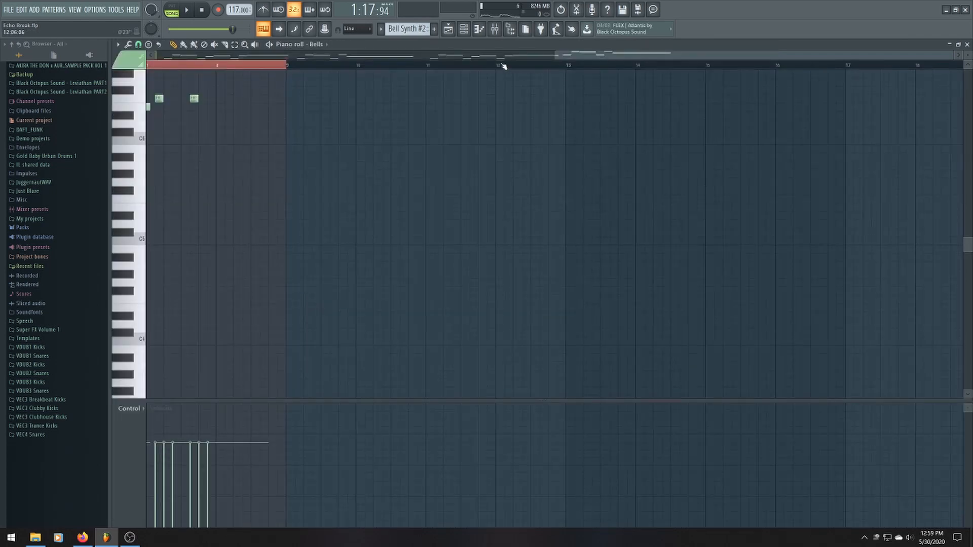
pyautogui.press('F5')
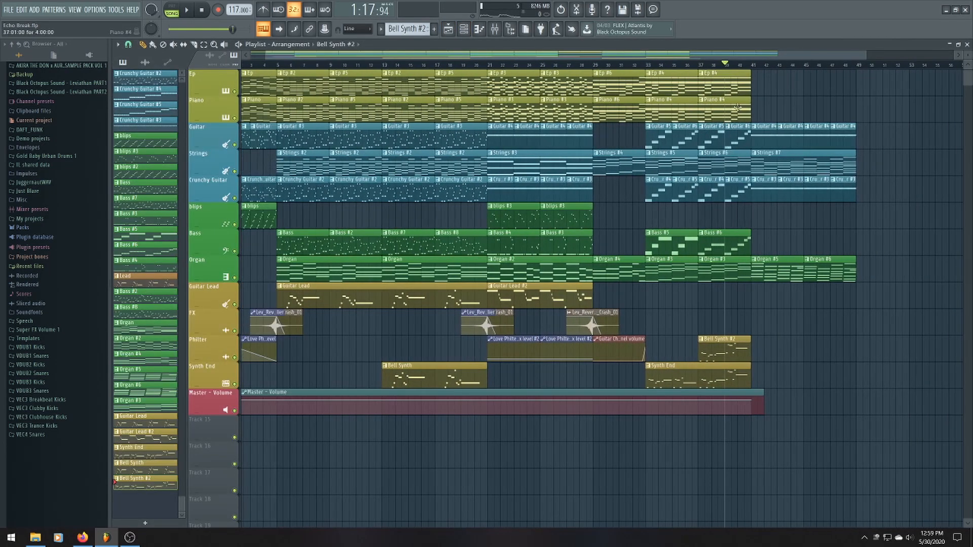
pyautogui.scroll(1, 810, 123)
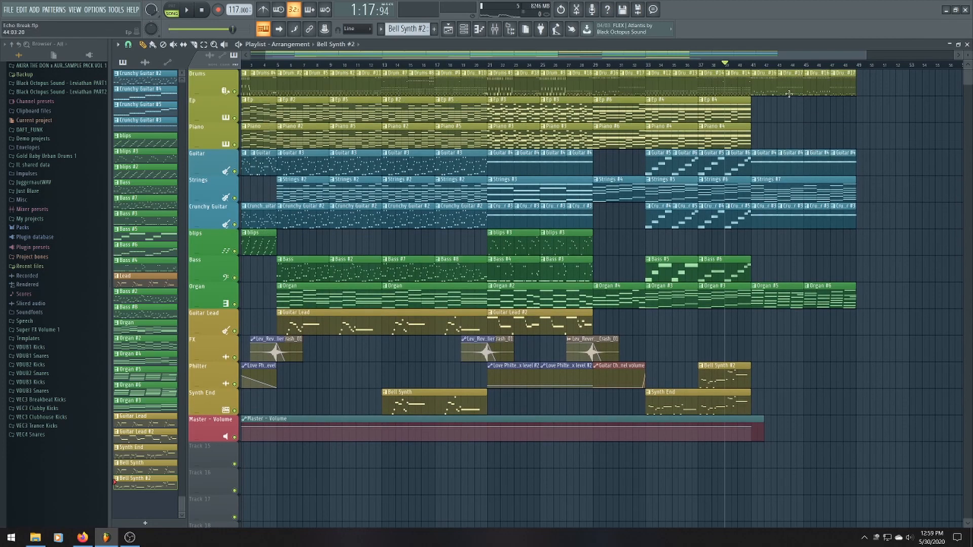
# Play the song from around bar 39 through the section starting at bar 41, and stop playback
pyautogui.click(755, 65)
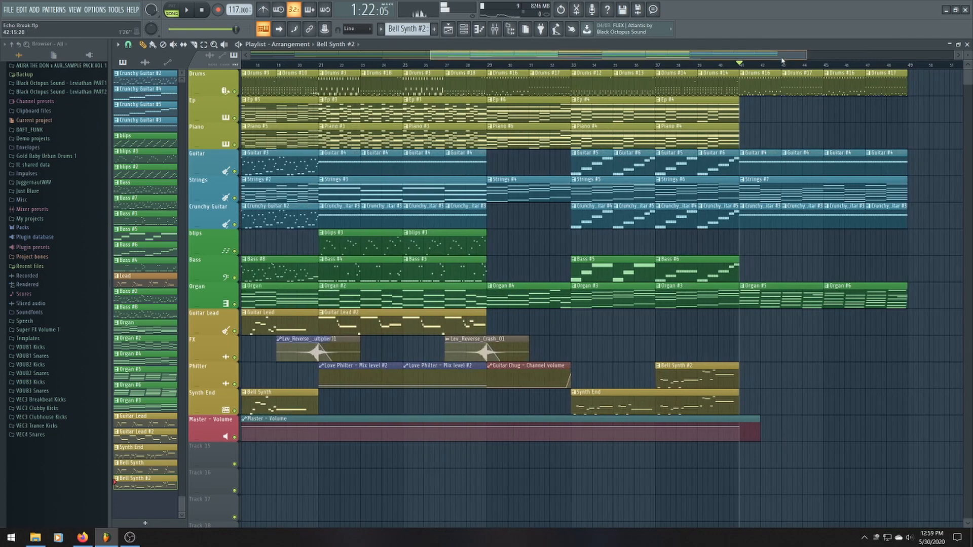
pyautogui.moveTo(619, 55); pyautogui.dragTo(668, 61)
pyautogui.press('space')
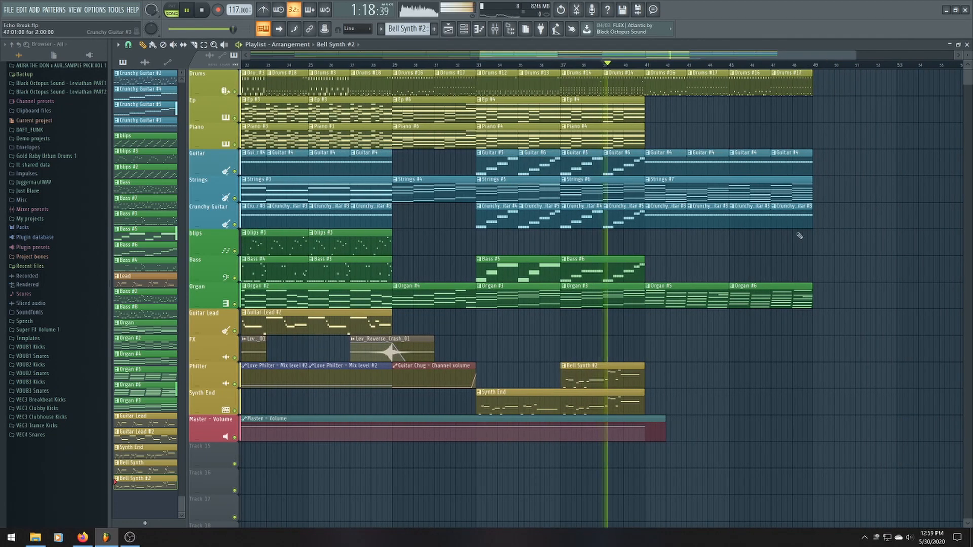
pyautogui.scroll(2, 785, 290)
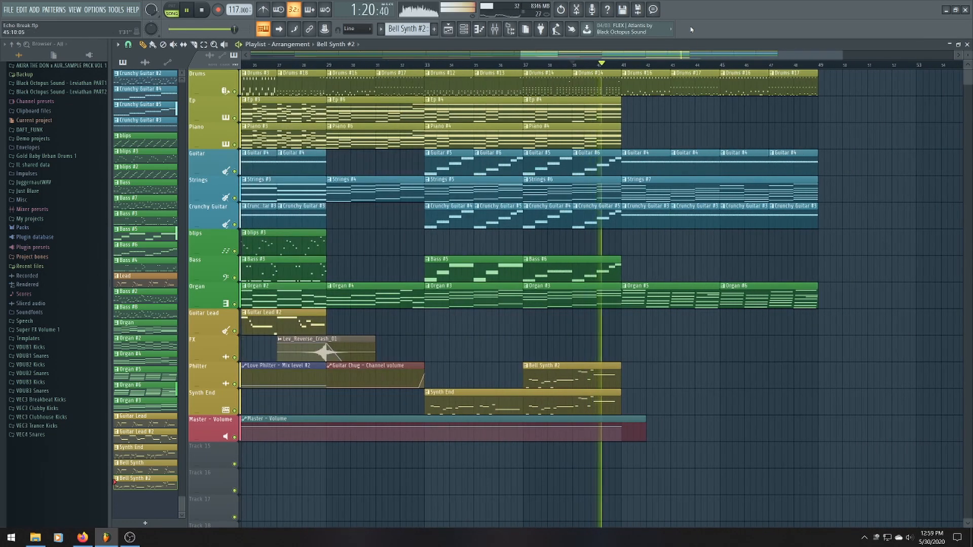
pyautogui.moveTo(696, 55); pyautogui.dragTo(727, 63)
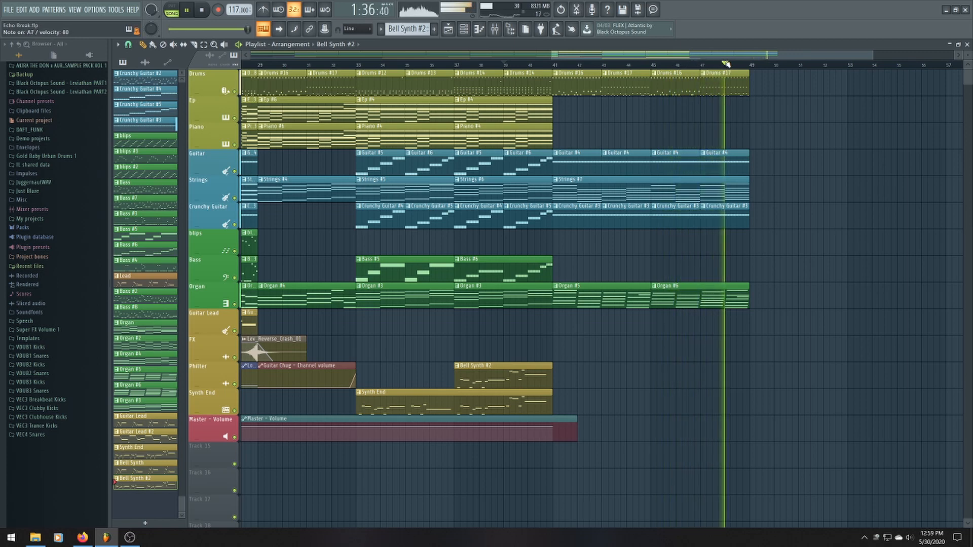
pyautogui.press('space')
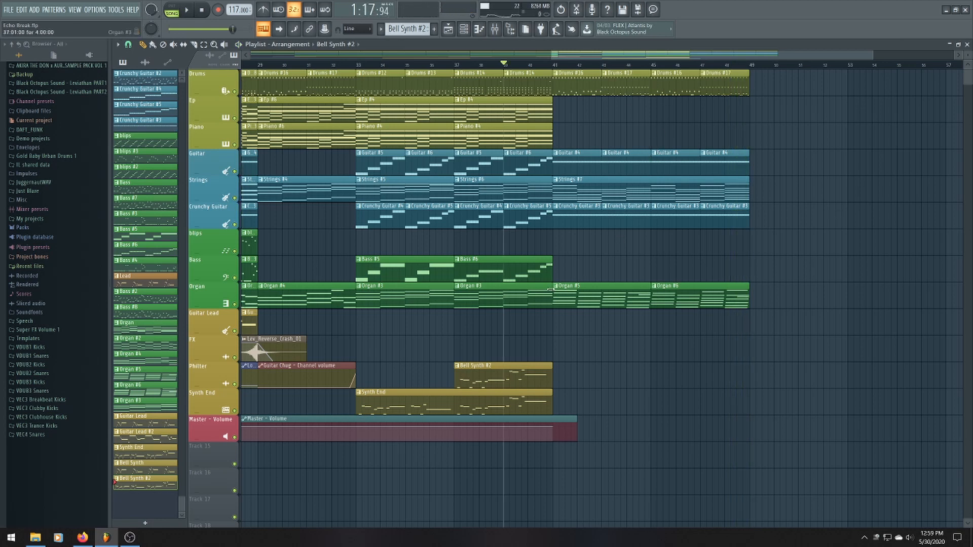
# Place a Bell Synth #2 clip on the Philter track at bar 41 and make it a unique pattern
pyautogui.scroll(-2, 550, 289)
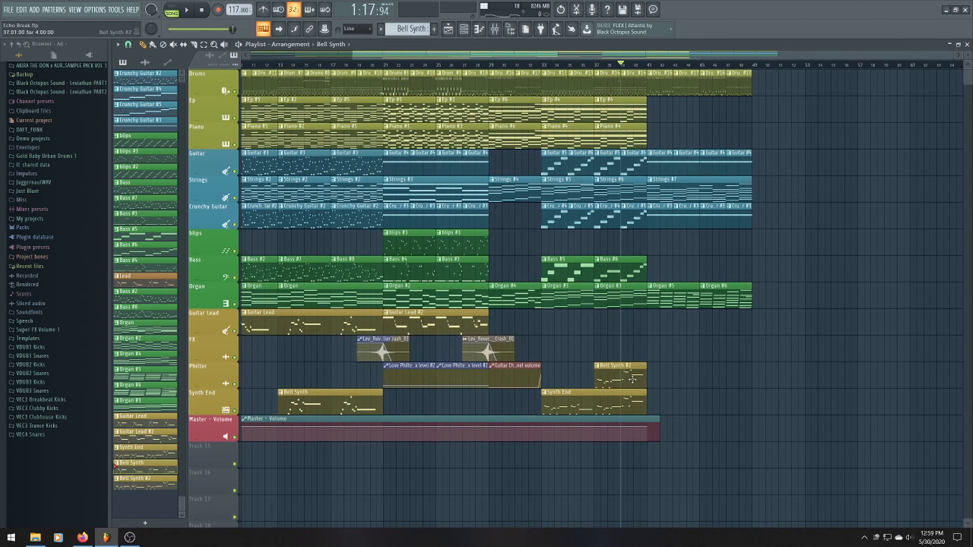
pyautogui.scroll(3, 648, 374)
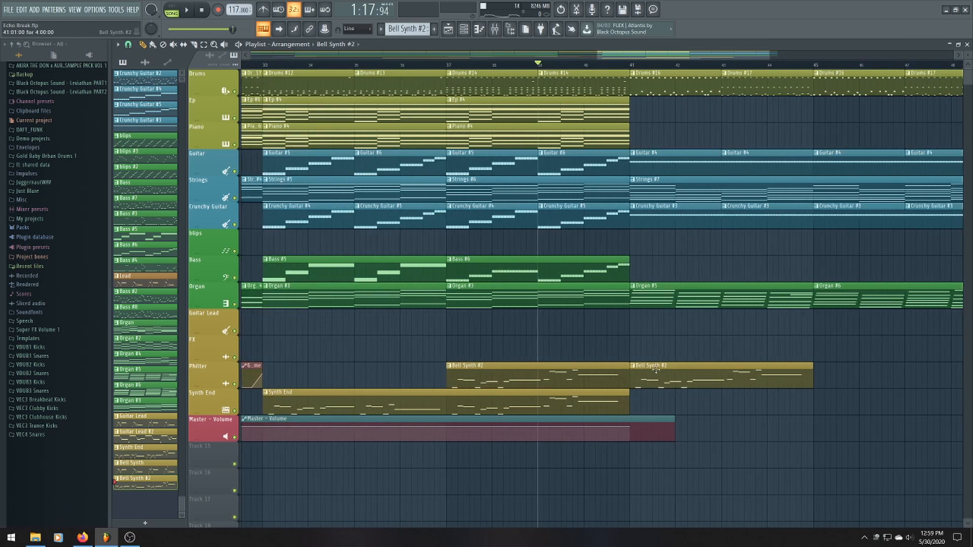
pyautogui.rightClick(634, 371)
pyautogui.click(675, 424)
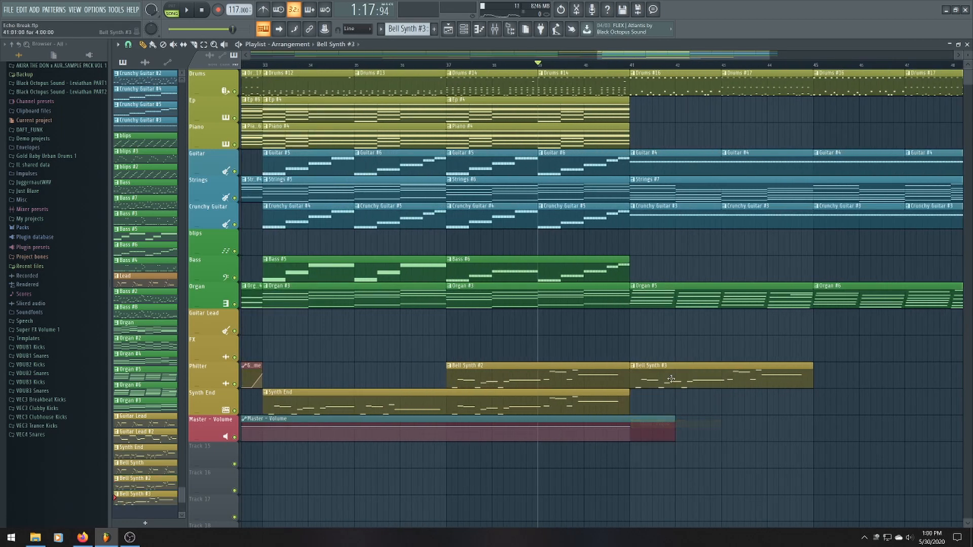
# Delete all notes from the Bell Synth #3 pattern and lengthen its playlist clip to end at bar 49
pyautogui.doubleClick(657, 382)
pyautogui.hotkey('ctrl', 'a')
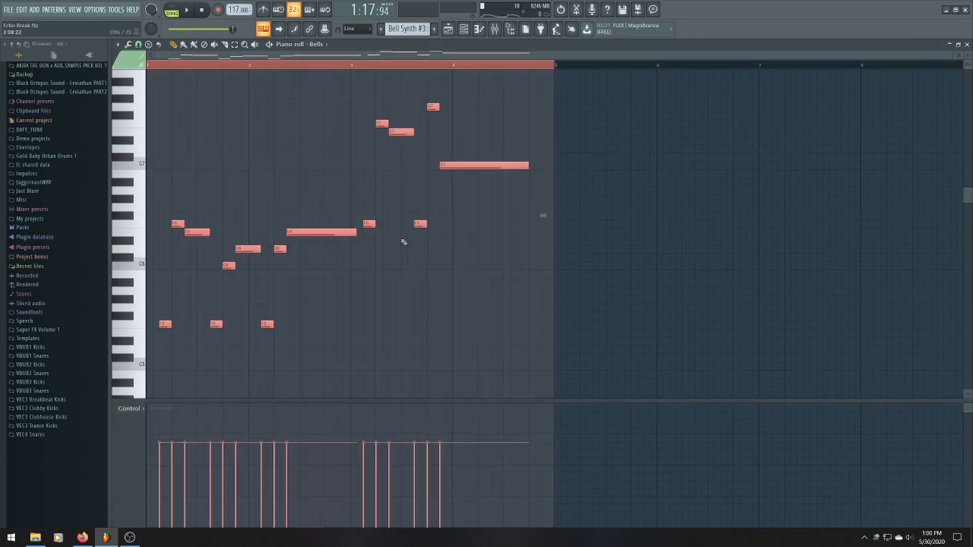
pyautogui.press('Delete')
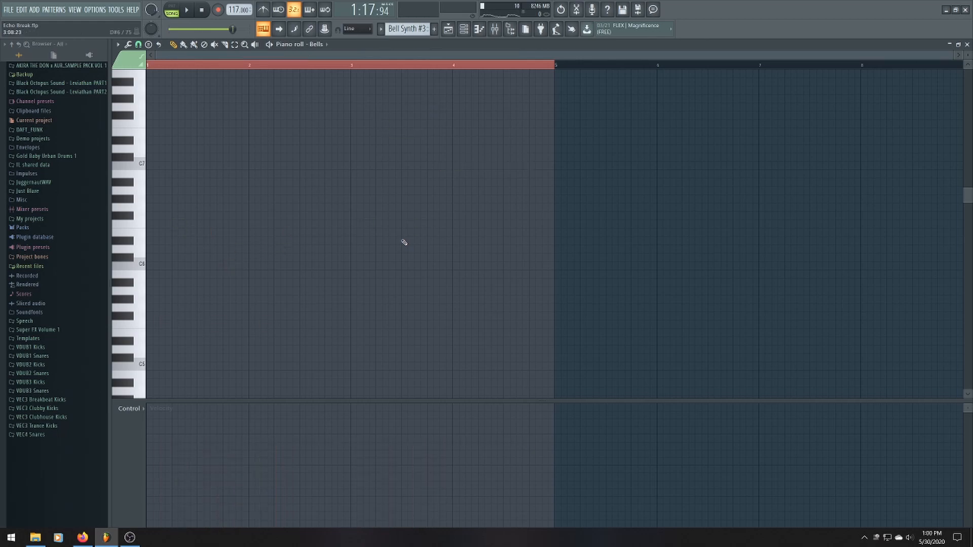
pyautogui.keyDown('ctrl'); pyautogui.rightClick(482, 152); pyautogui.keyUp('ctrl')
pyautogui.click(453, 32)
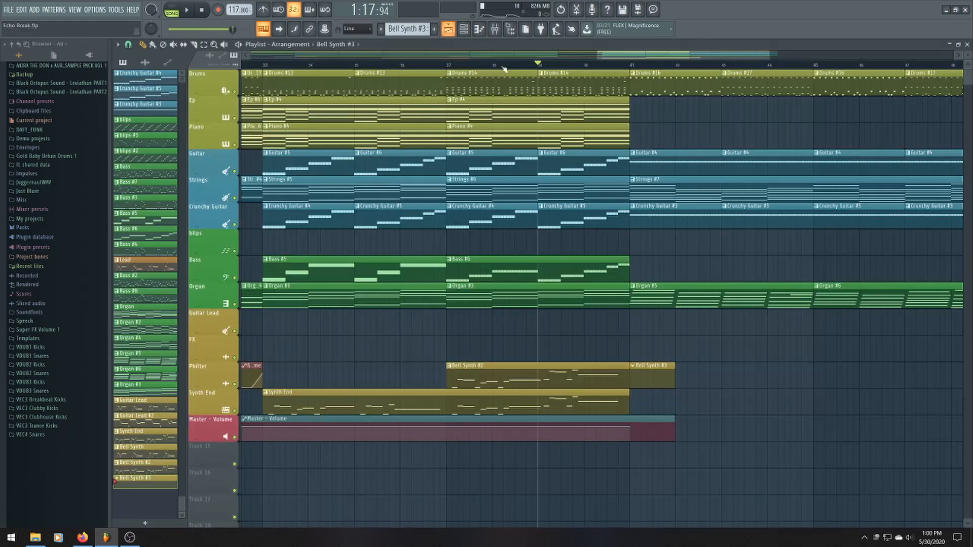
pyautogui.scroll(-2, 713, 330)
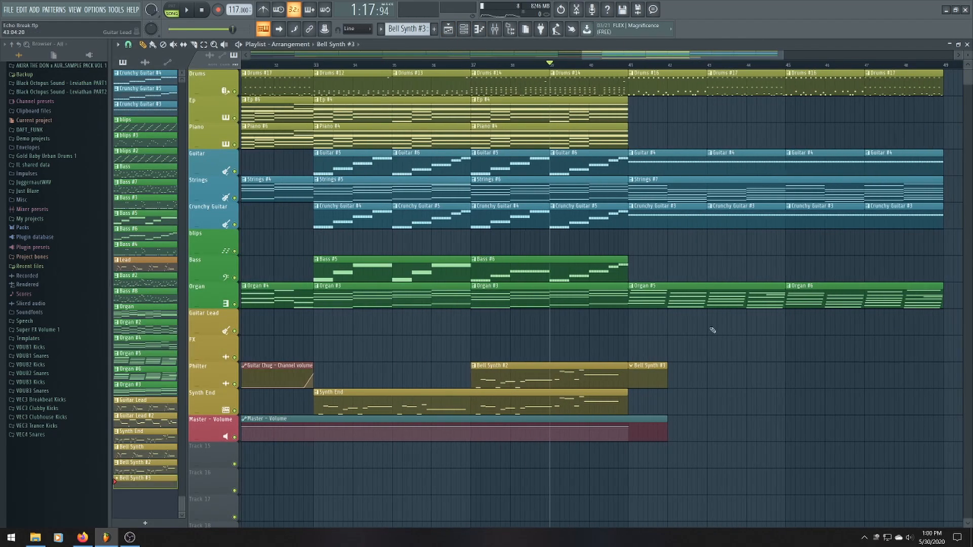
pyautogui.moveTo(665, 366); pyautogui.dragTo(907, 389)
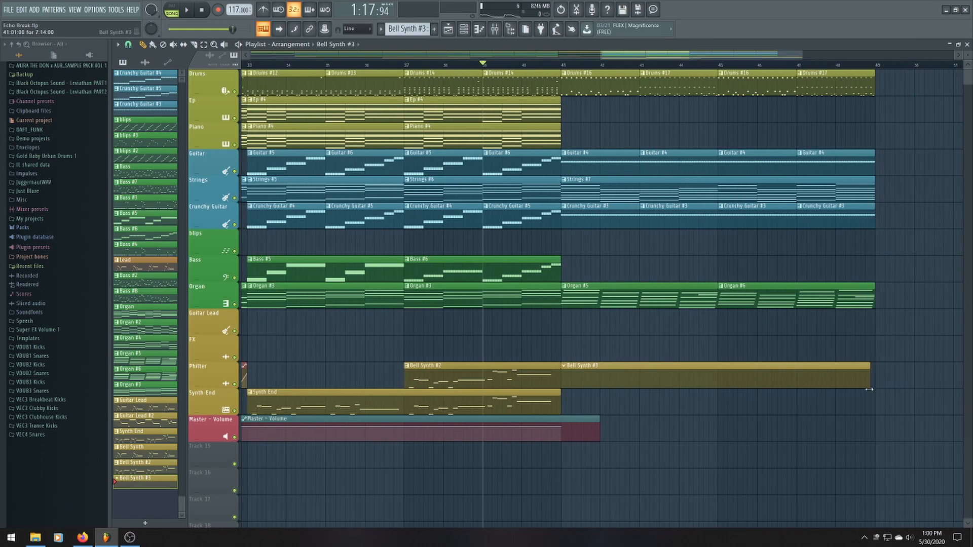
# Record a live melody into the Bell Synth #3 pattern, playing the song from bar 39 until just before bar 49
pyautogui.scroll(1, 706, 363)
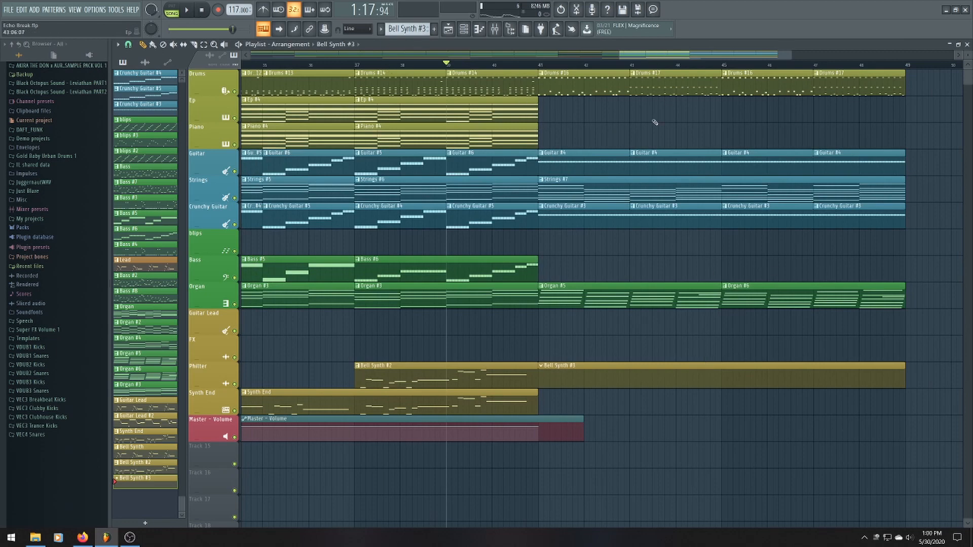
pyautogui.scroll(3, 660, 119)
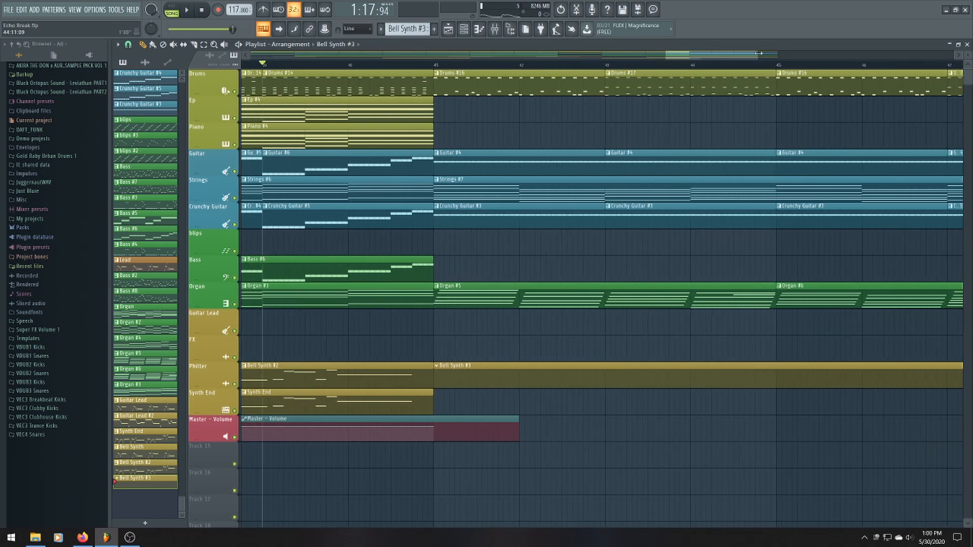
pyautogui.moveTo(758, 52); pyautogui.dragTo(788, 59)
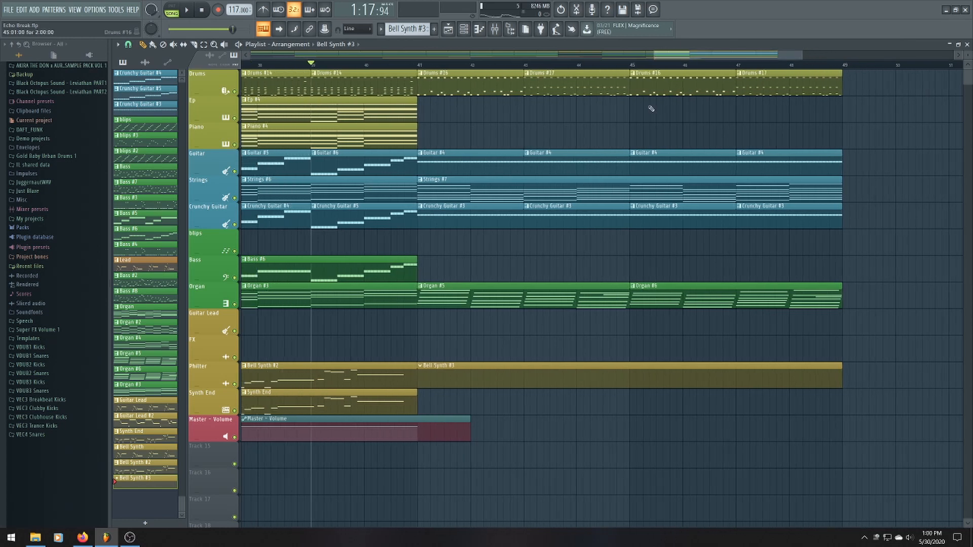
pyautogui.click(218, 10)
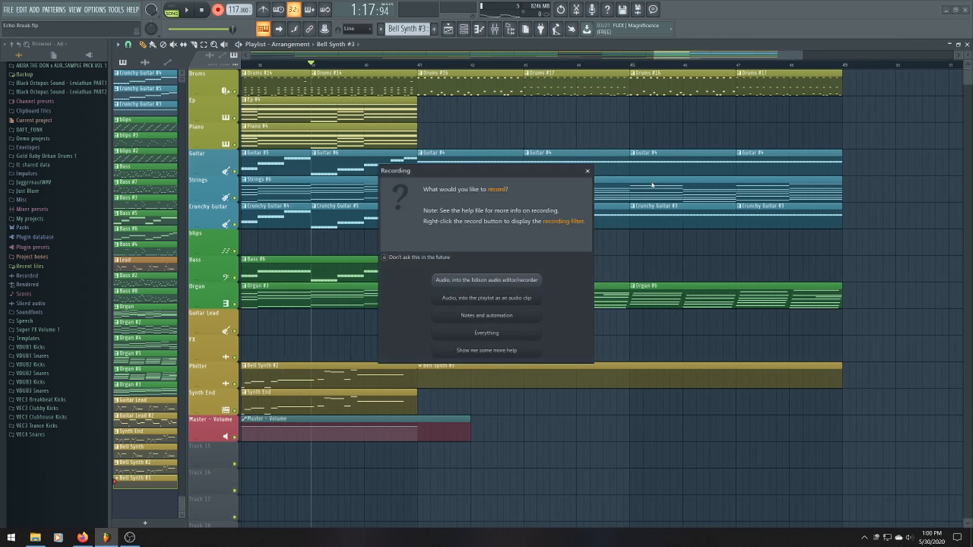
pyautogui.click(588, 171)
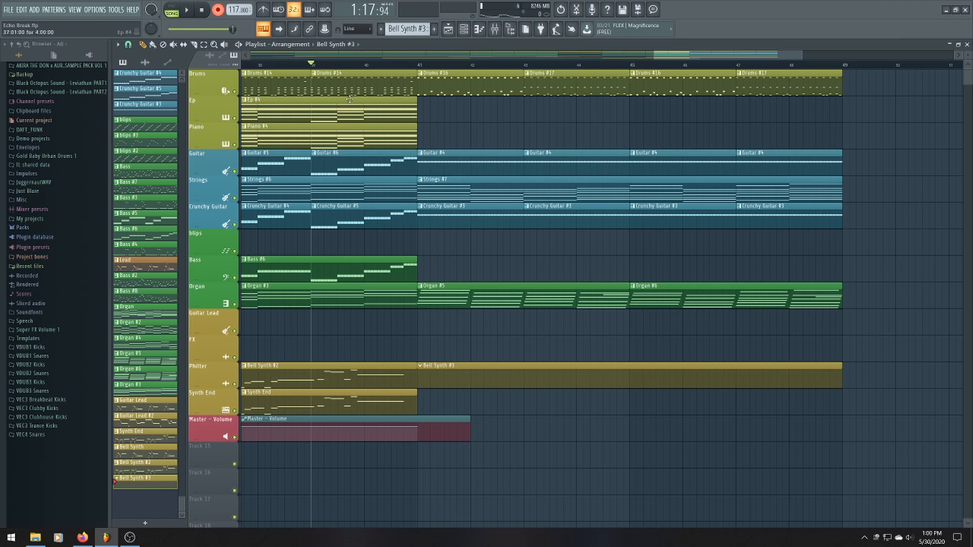
pyautogui.press('space')
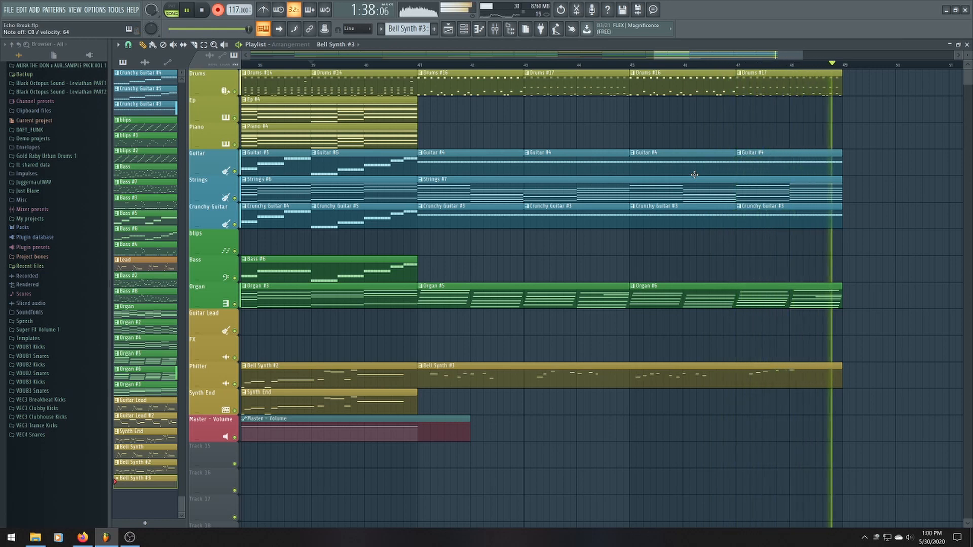
pyautogui.press('space')
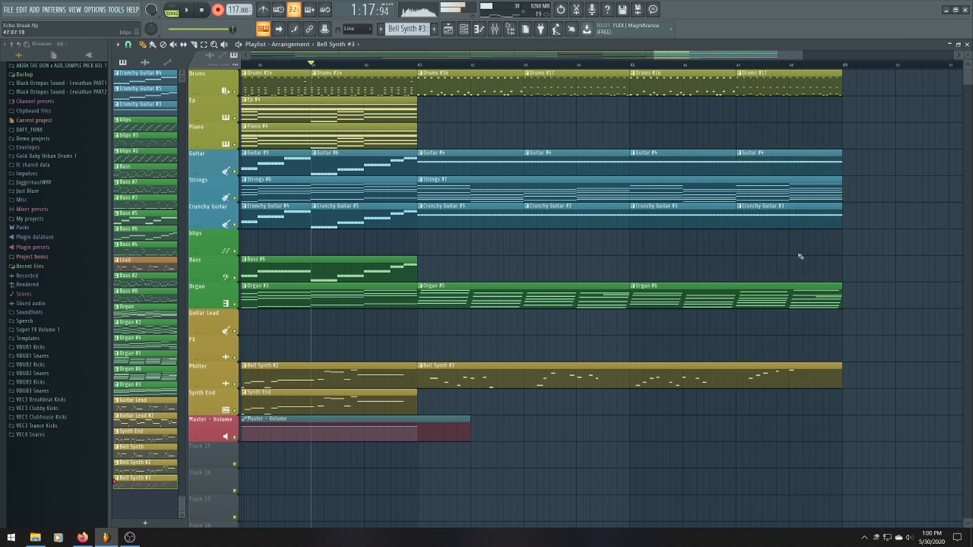
# Play the section from bar 41 to around bar 49 to review the recorded Bell Synth #3 melody, and stop playback
pyautogui.scroll(-5, 488, 142)
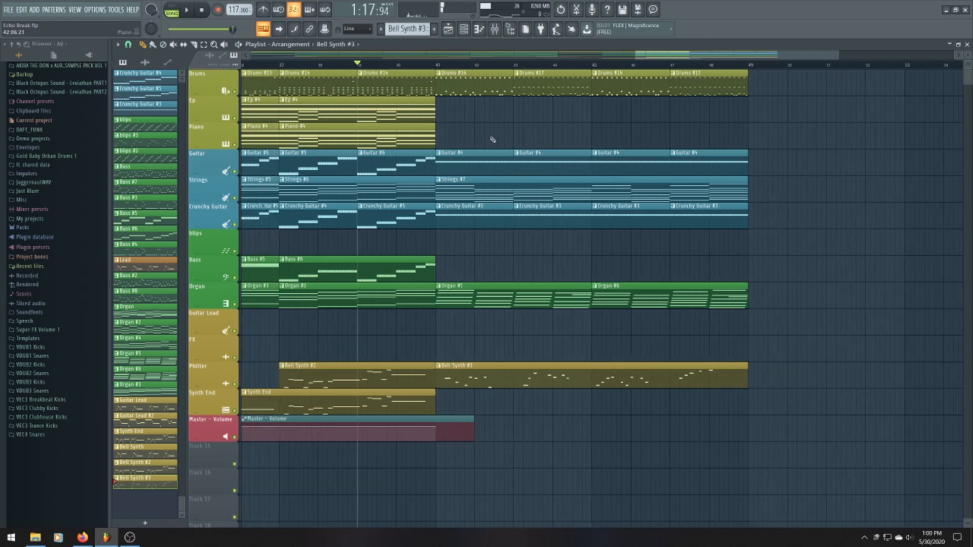
pyautogui.scroll(5, 648, 241)
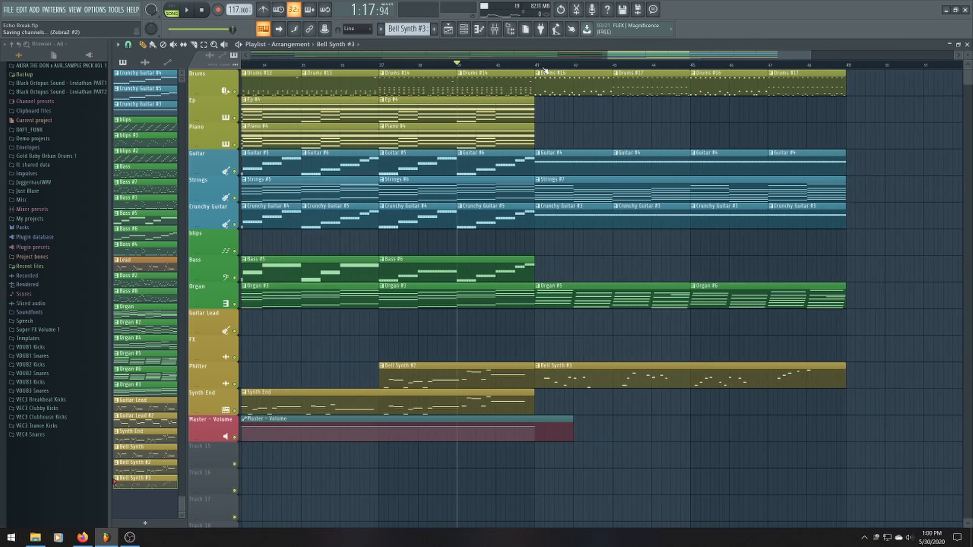
pyautogui.scroll(4, 658, 111)
pyautogui.scroll(-4, 658, 111)
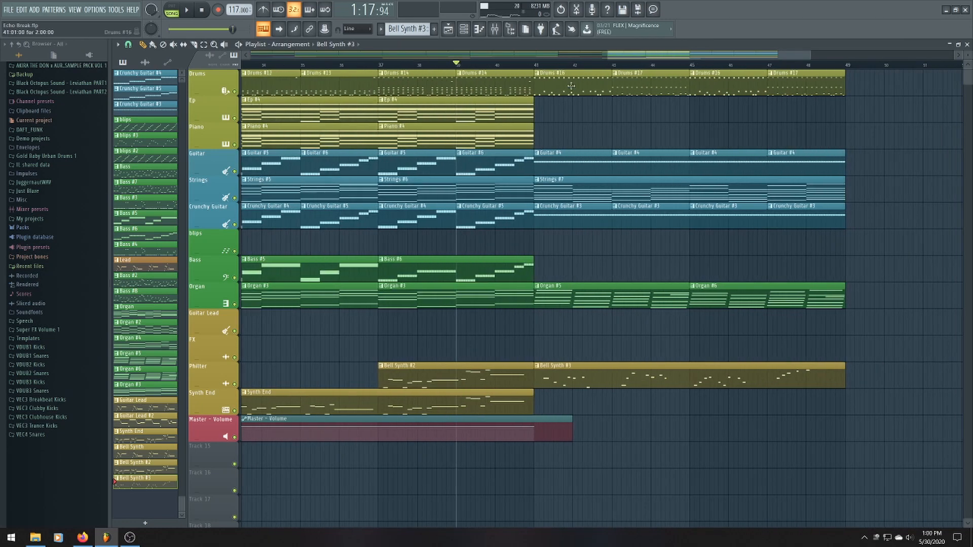
pyautogui.scroll(3, 691, 124)
pyautogui.scroll(-3, 691, 124)
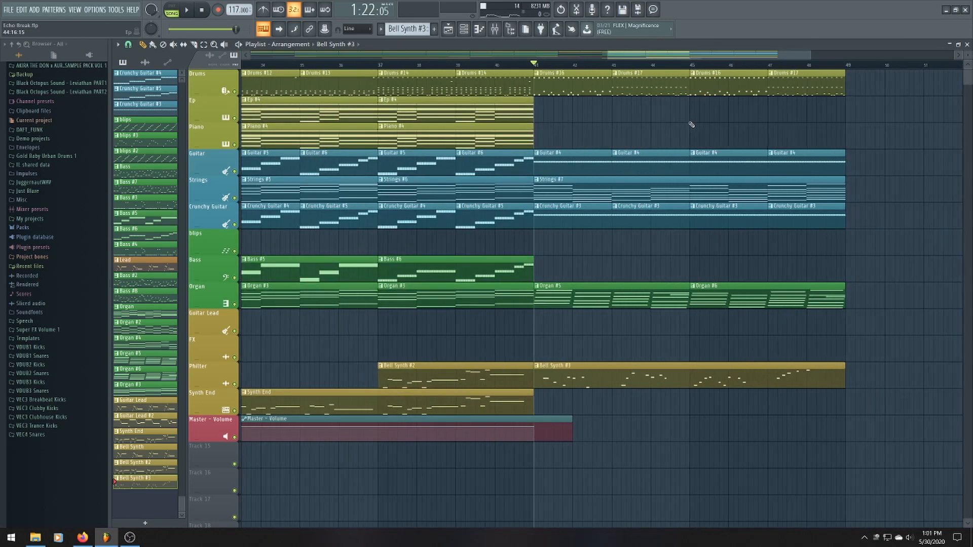
pyautogui.moveTo(808, 52); pyautogui.dragTo(823, 51)
pyautogui.press('space')
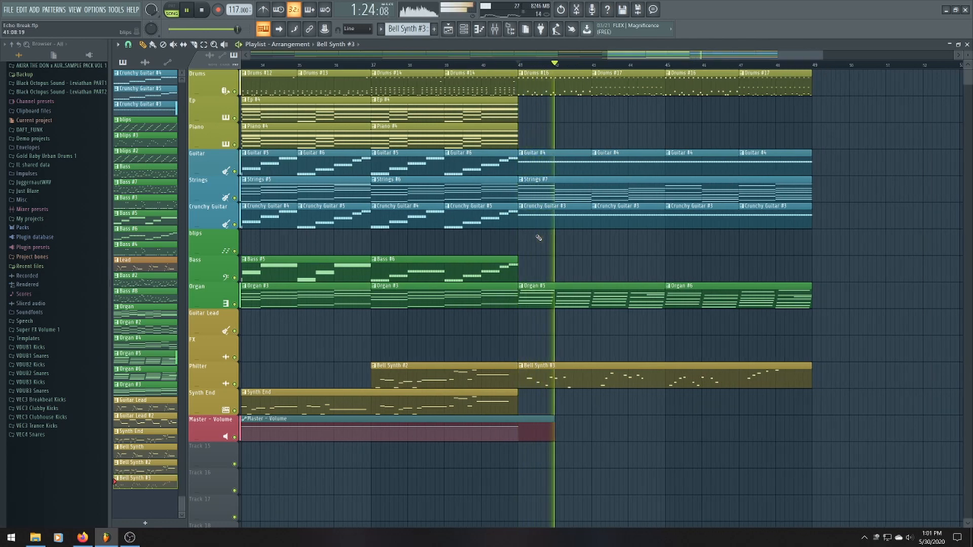
pyautogui.scroll(-5, 369, 347)
pyautogui.scroll(-2, 464, 321)
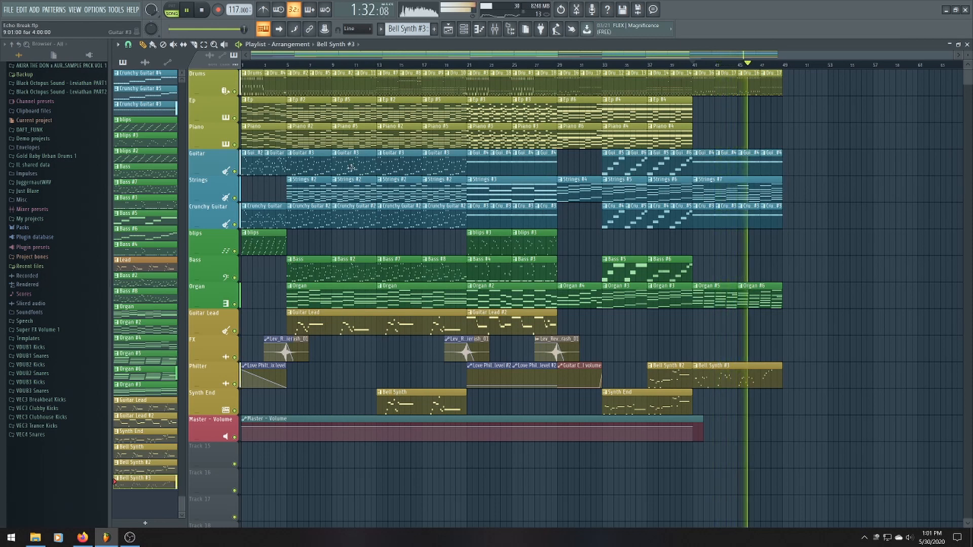
pyautogui.scroll(3, 793, 392)
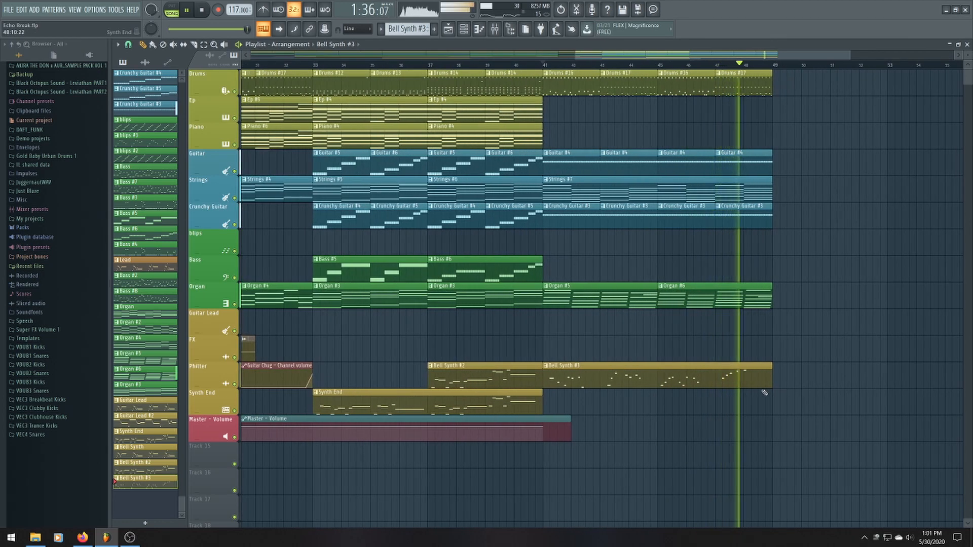
pyautogui.press('space')
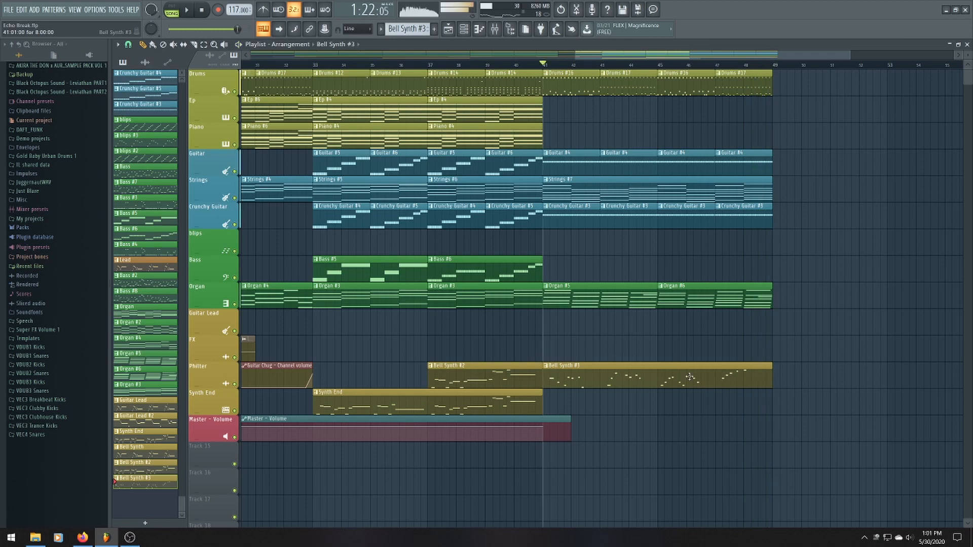
# Move the Bell Synth #3 clip to bar 49, place another copy at bar 41 on the Philter track and make that copy unique
pyautogui.scroll(-2, 672, 374)
pyautogui.moveTo(662, 375); pyautogui.dragTo(819, 372)
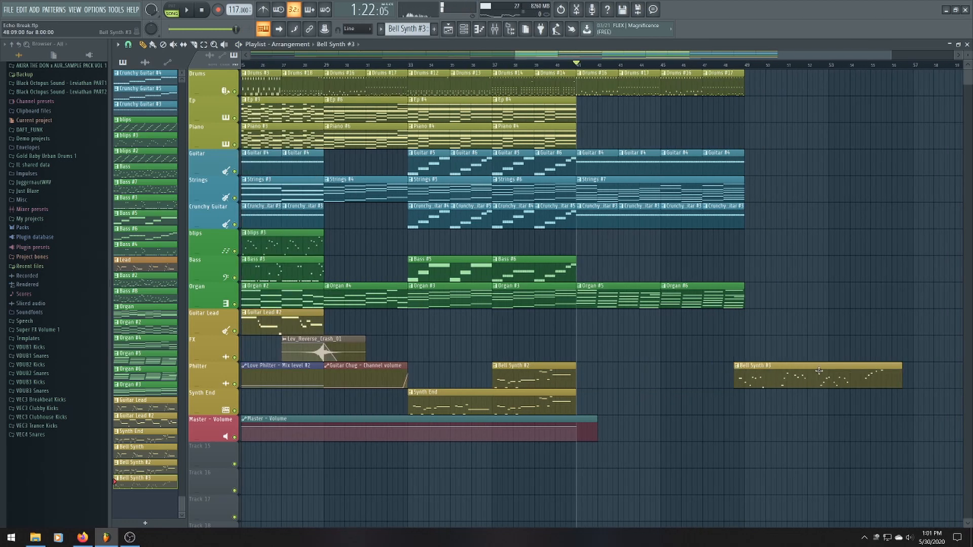
pyautogui.click(619, 377)
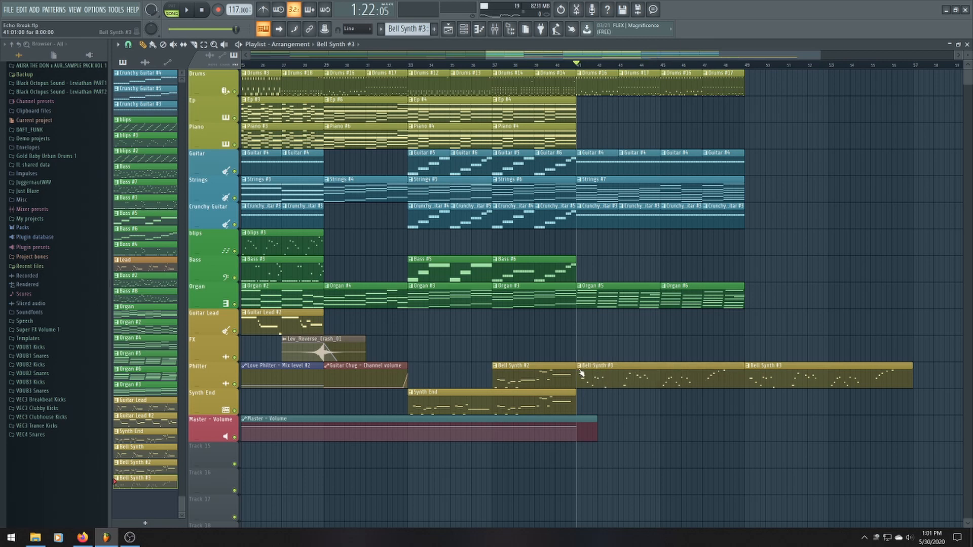
pyautogui.click(578, 367)
pyautogui.click(603, 423)
# Delete all notes from the Bell Synth #4 pattern and lengthen its playlist clip to end at bar 49
pyautogui.doubleClick(607, 379)
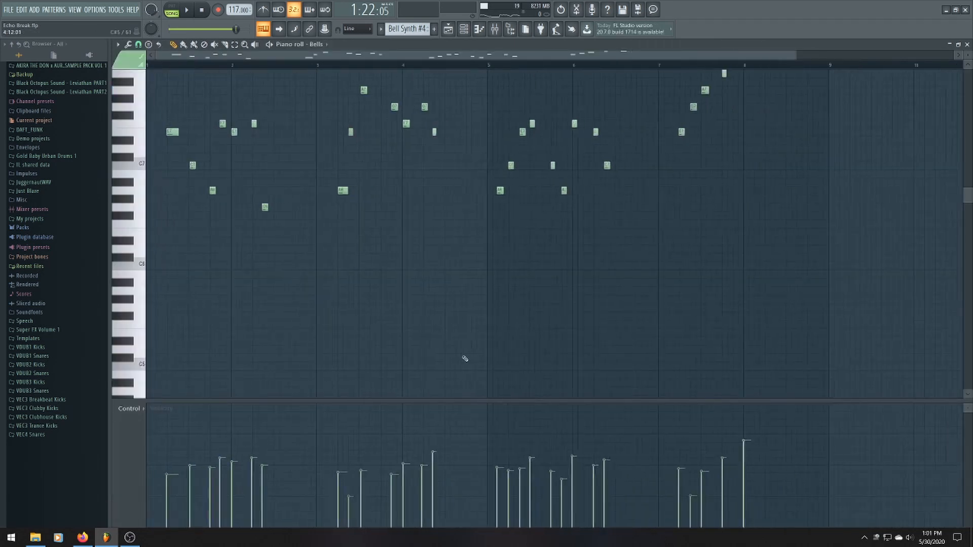
pyautogui.hotkey('ctrl', 'a')
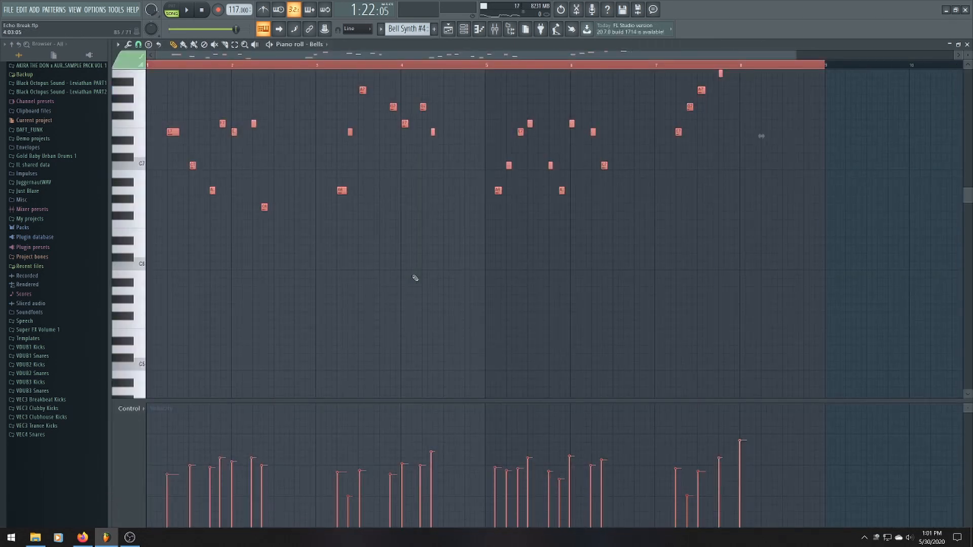
pyautogui.press('Delete')
pyautogui.click(448, 29)
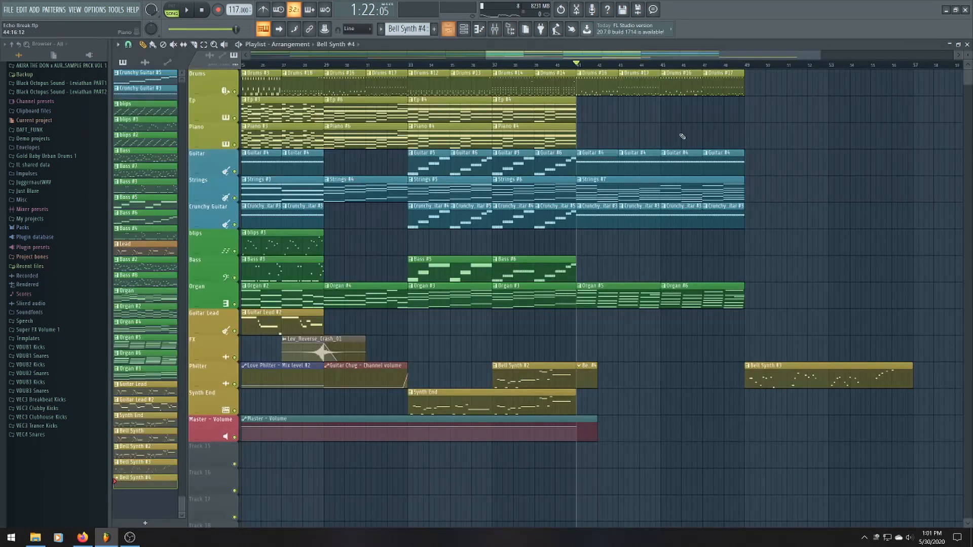
pyautogui.scroll(3, 715, 333)
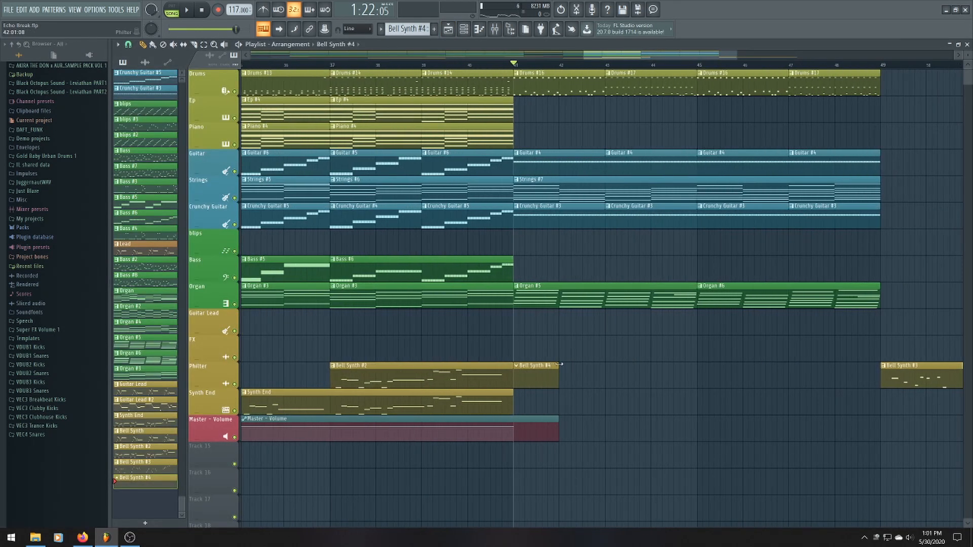
pyautogui.moveTo(648, 375); pyautogui.dragTo(856, 408)
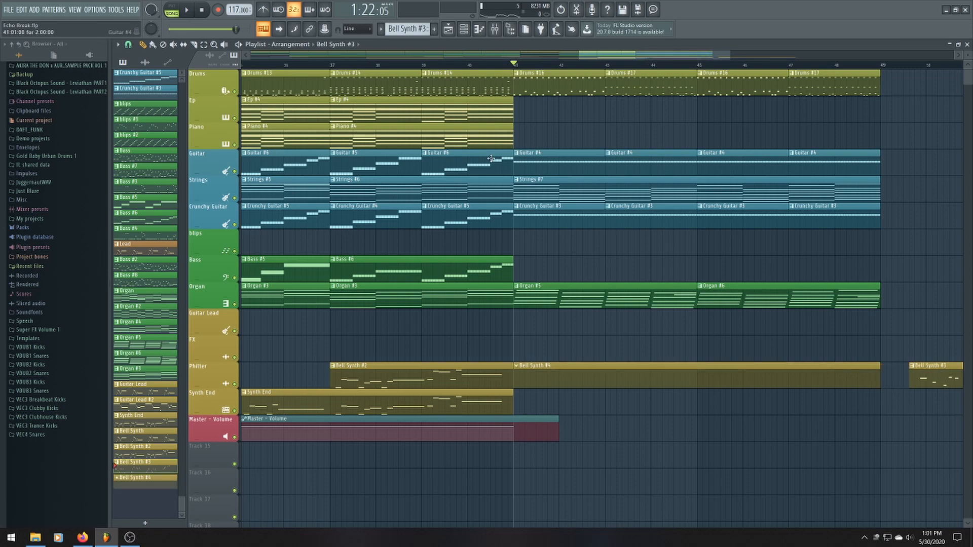
# Record a new live melody into the Bell Synth #4 pattern, playing the song from bar 39 until just before bar 49
pyautogui.doubleClick(586, 366)
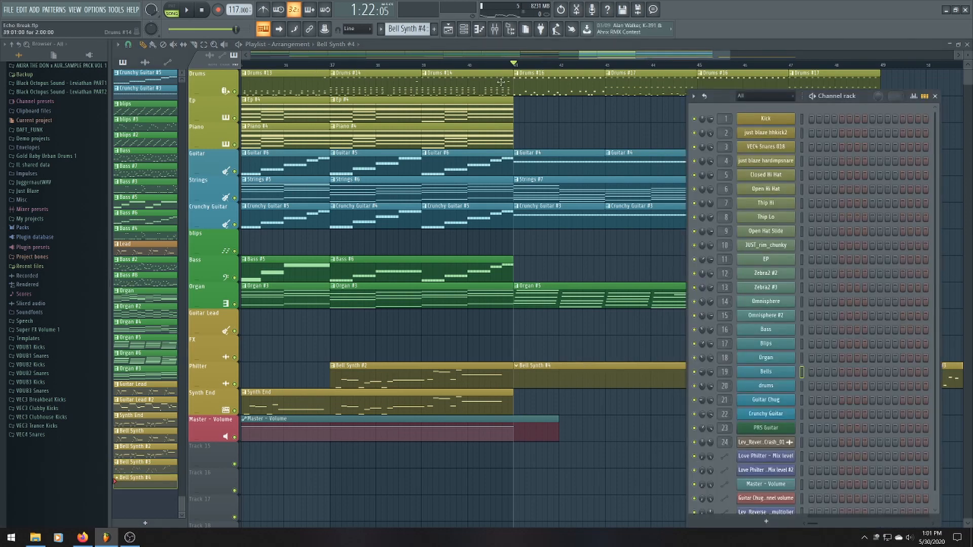
pyautogui.click(589, 54)
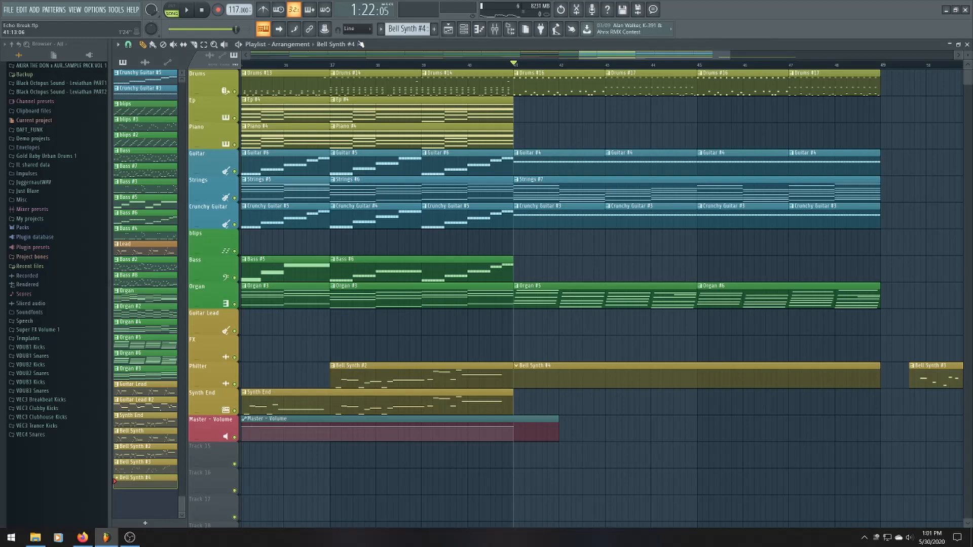
pyautogui.click(219, 11)
pyautogui.click(588, 171)
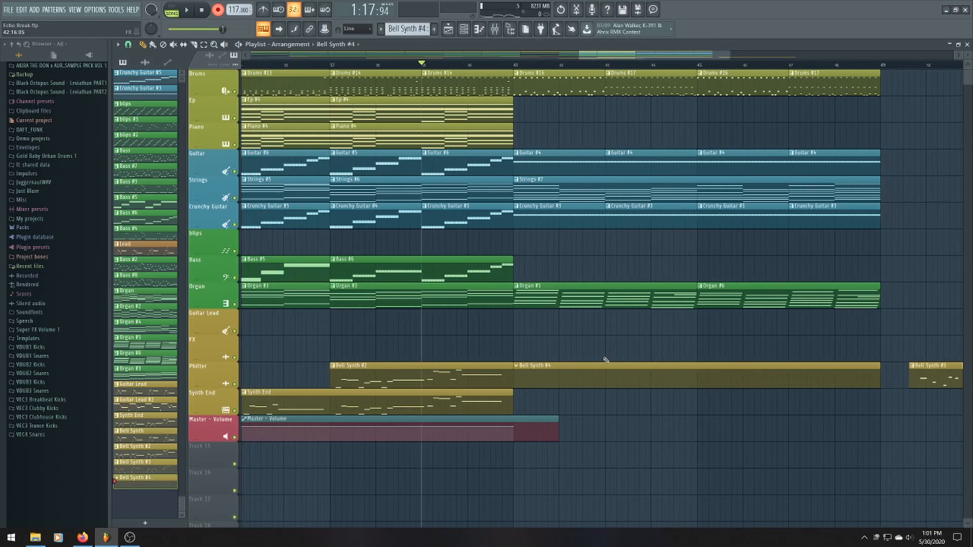
pyautogui.press('space')
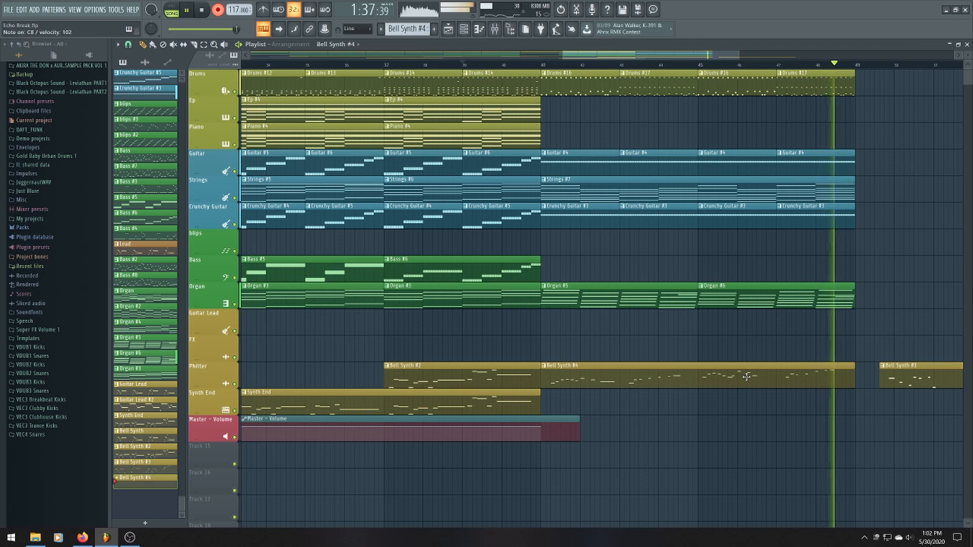
pyautogui.press('space')
# Delete the leftover Bell Synth #3 clip after bar 49 on the Philter track
pyautogui.scroll(-3, 738, 351)
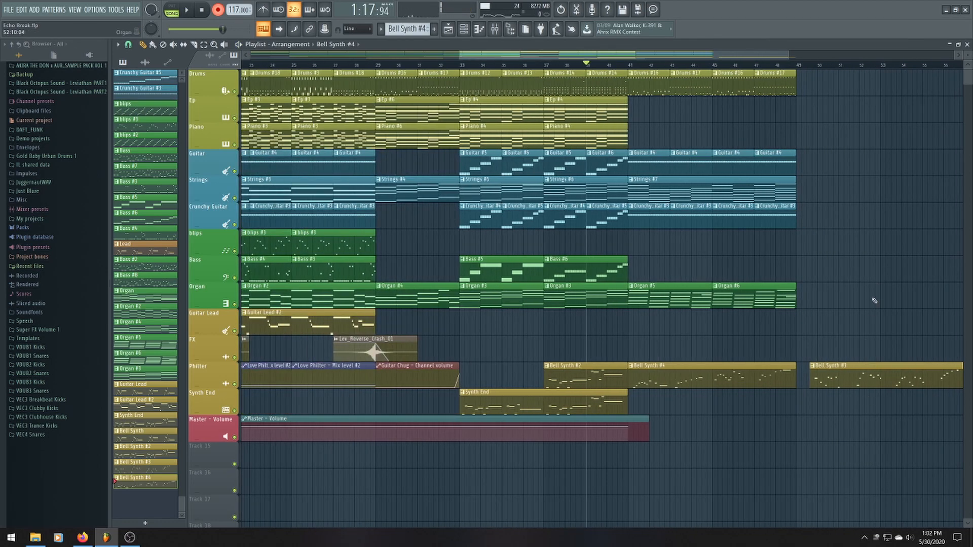
pyautogui.rightClick(869, 377)
pyautogui.scroll(5, 791, 406)
pyautogui.scroll(-4, 651, 331)
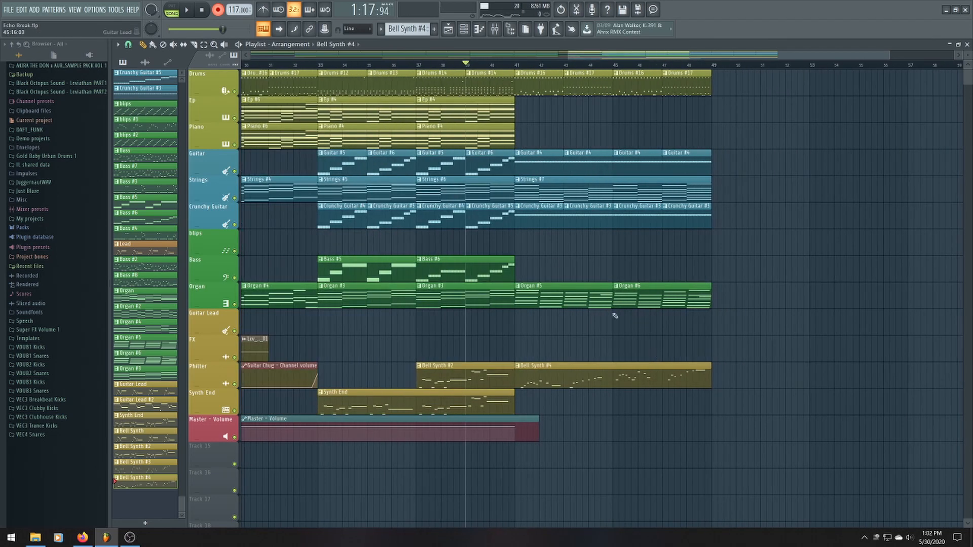
# Examine the arrangement up to bar 49 and the notes of the Organ #5 pattern, and return to the playlist
pyautogui.scroll(-2, 543, 275)
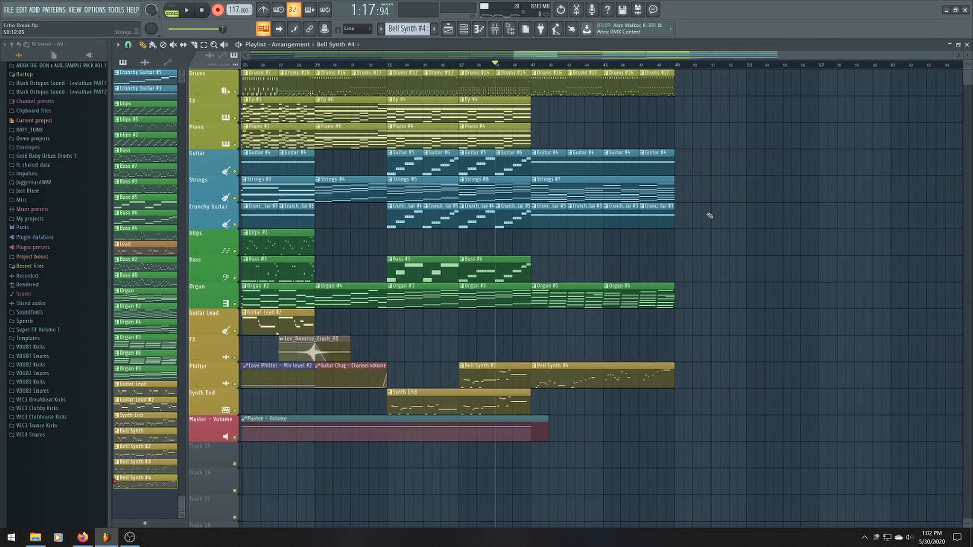
pyautogui.scroll(-3, 665, 303)
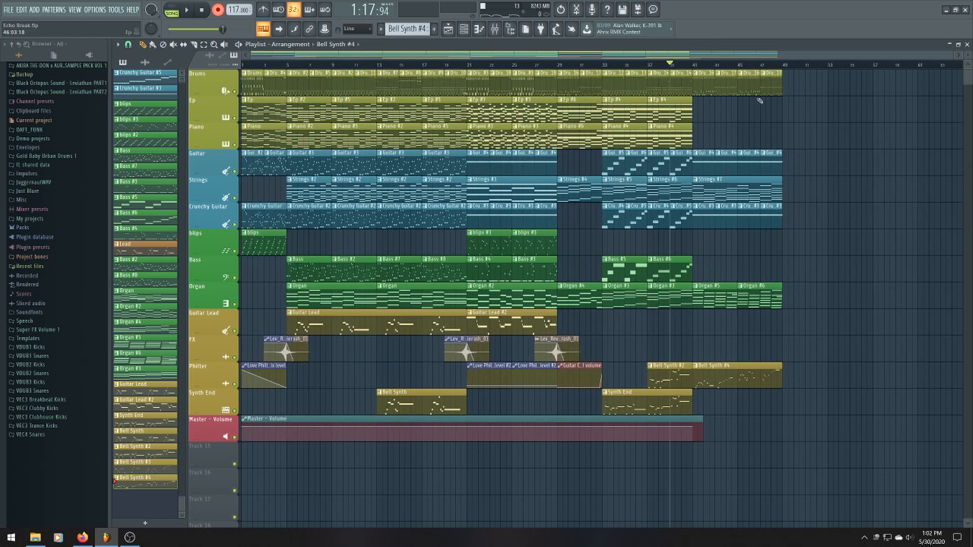
pyautogui.scroll(4, 759, 100)
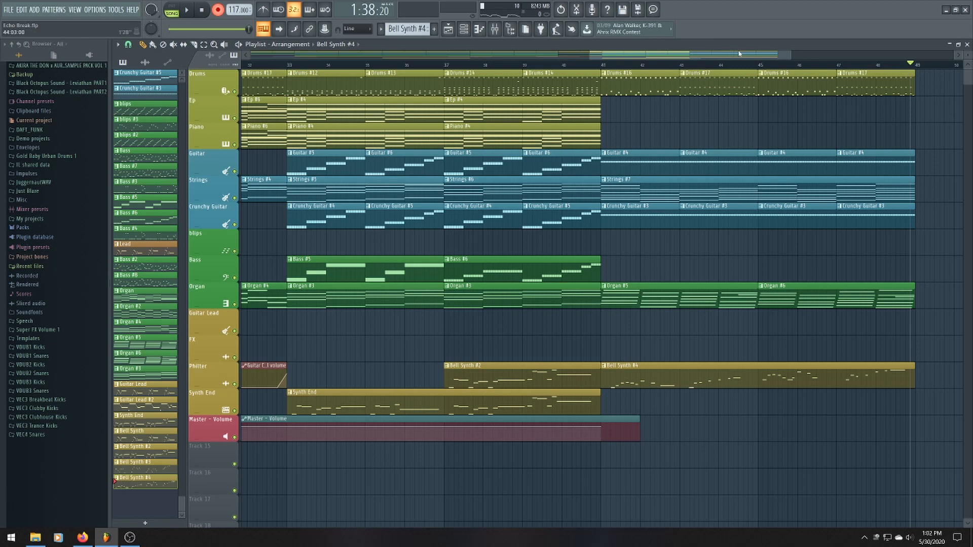
pyautogui.moveTo(739, 54); pyautogui.dragTo(780, 55)
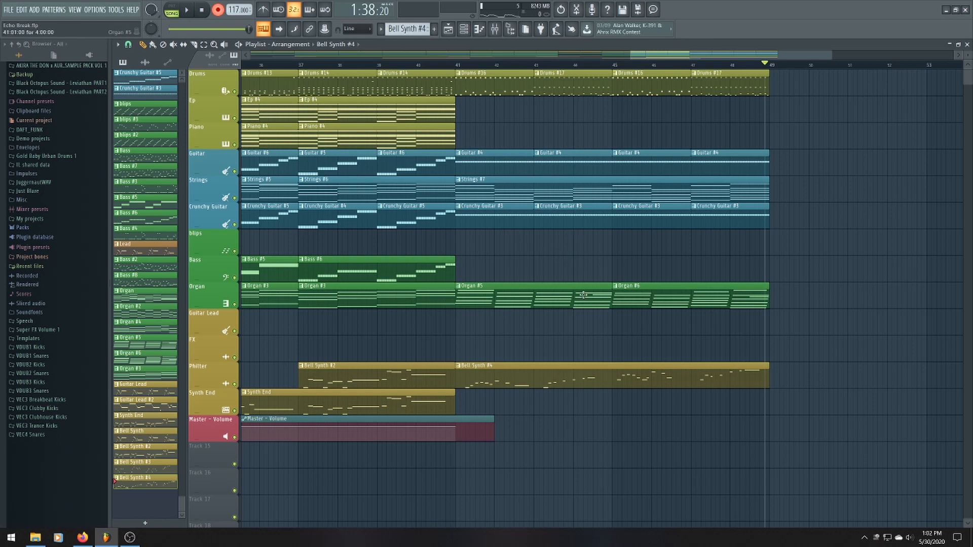
pyautogui.doubleClick(500, 294)
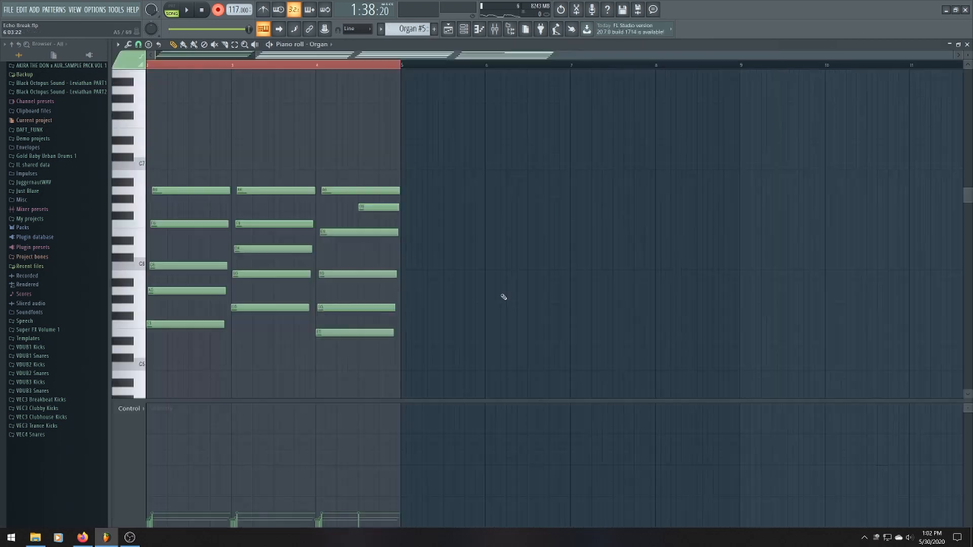
pyautogui.click(450, 29)
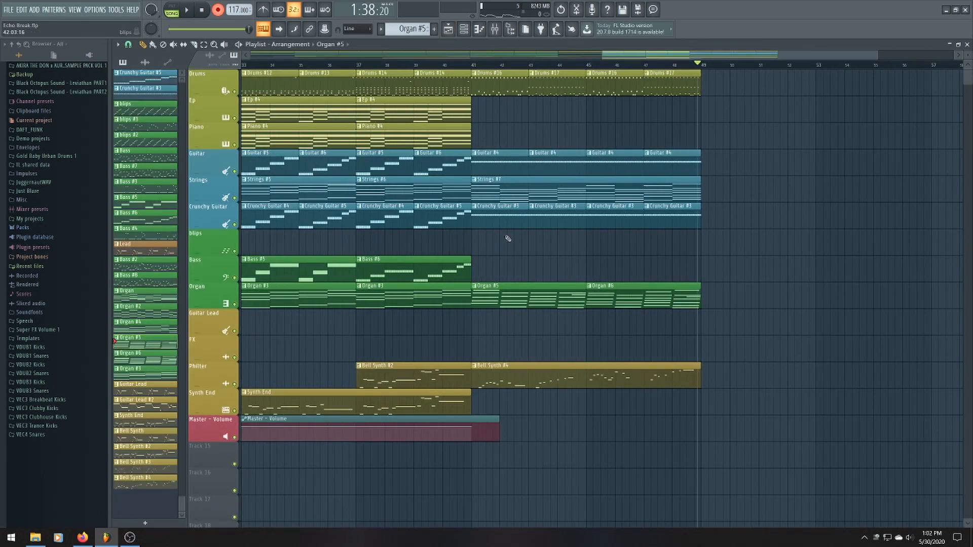
# Place a copy of the Ep #4 clip on the Ep track at bar 41
pyautogui.click(419, 105)
pyautogui.click(478, 106)
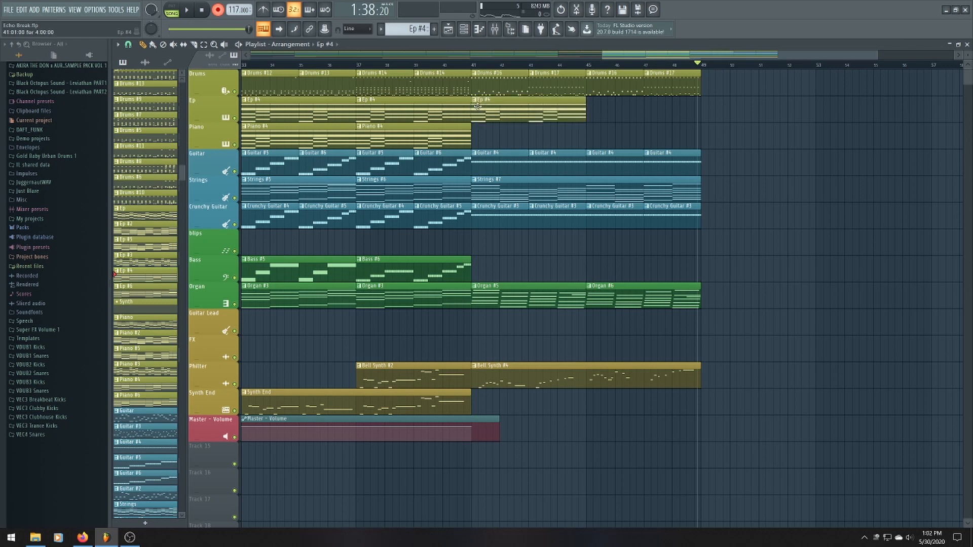
# Make the Ep clip at bar 41 unique and replace its notes with the copied Organ #5 chords
pyautogui.click(475, 102)
pyautogui.click(508, 157)
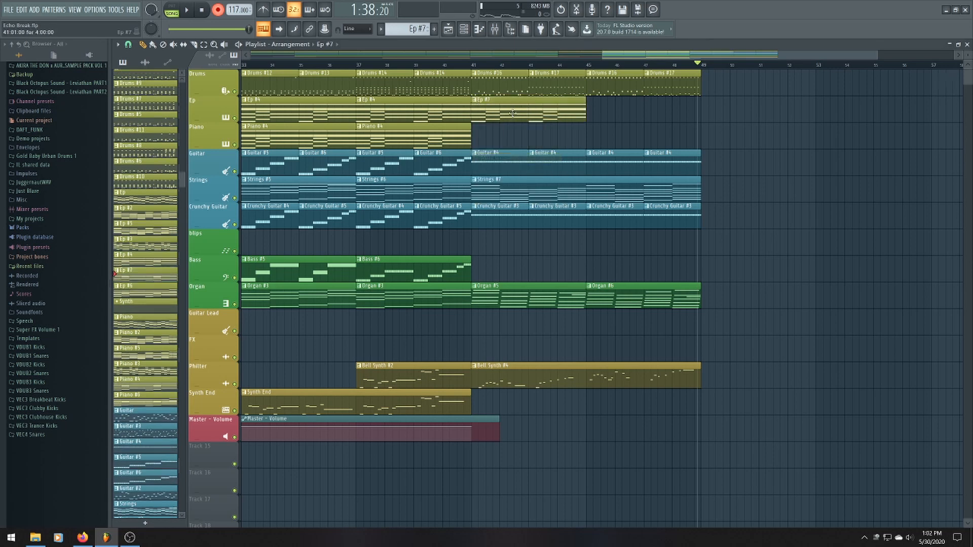
pyautogui.doubleClick(514, 117)
pyautogui.press('Delete')
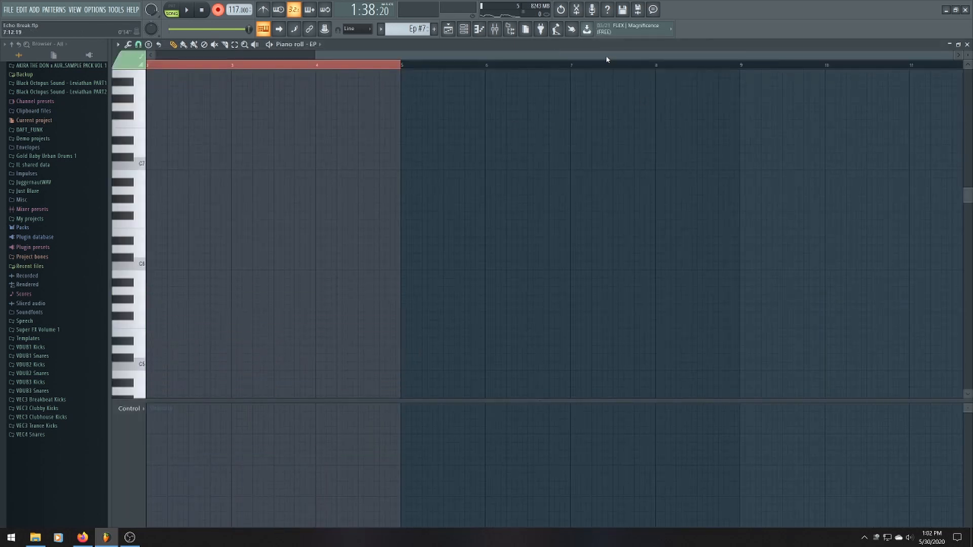
pyautogui.hotkey('ctrl', 'z')
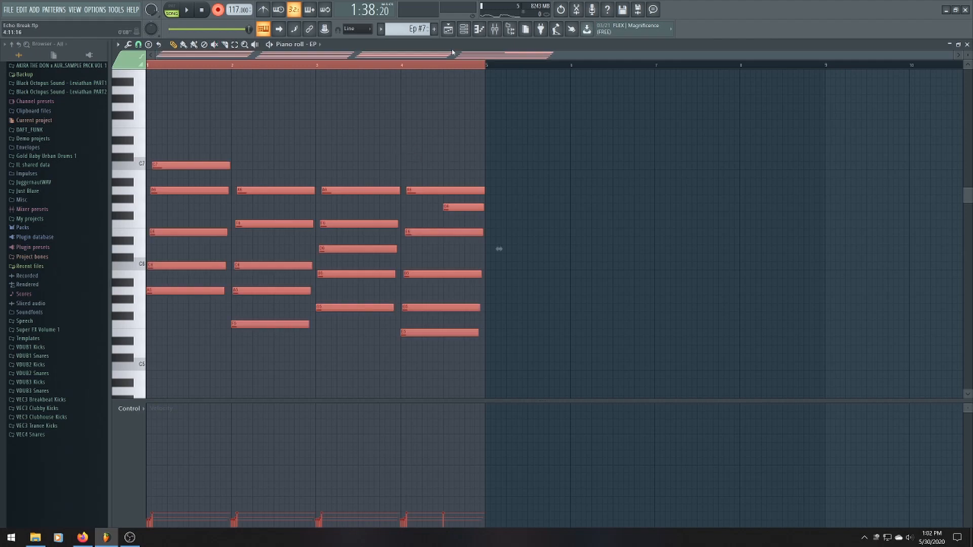
pyautogui.click(452, 33)
# Place a unique copy of the Ep #7 clip at bar 45 and replace its notes with those of Organ #6
pyautogui.hotkey('ctrl', 'a')
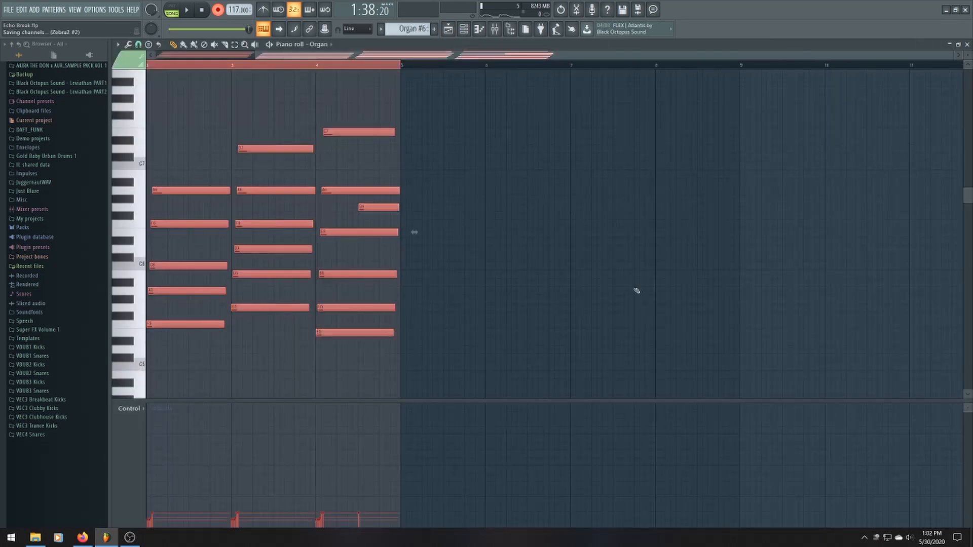
pyautogui.click(448, 31)
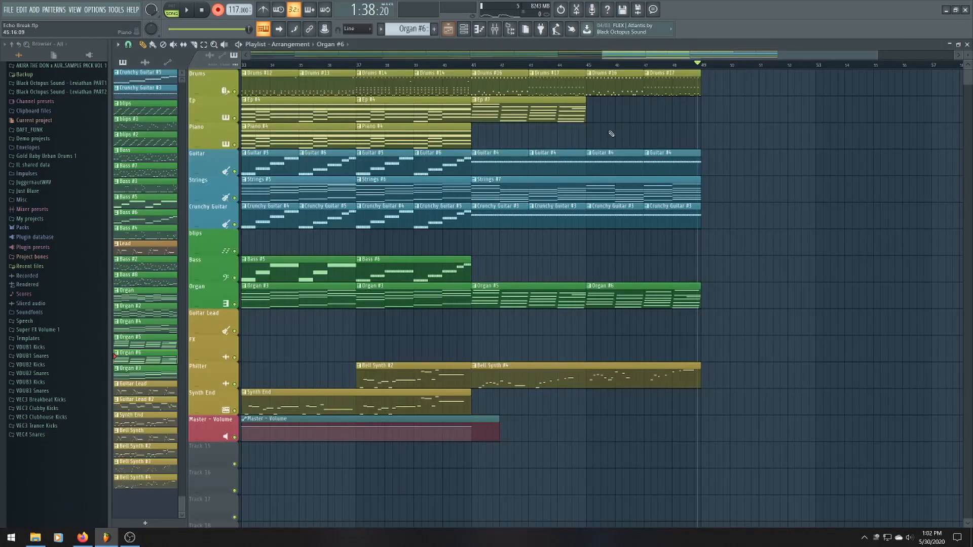
pyautogui.click(559, 109)
pyautogui.click(591, 107)
pyautogui.rightClick(591, 101)
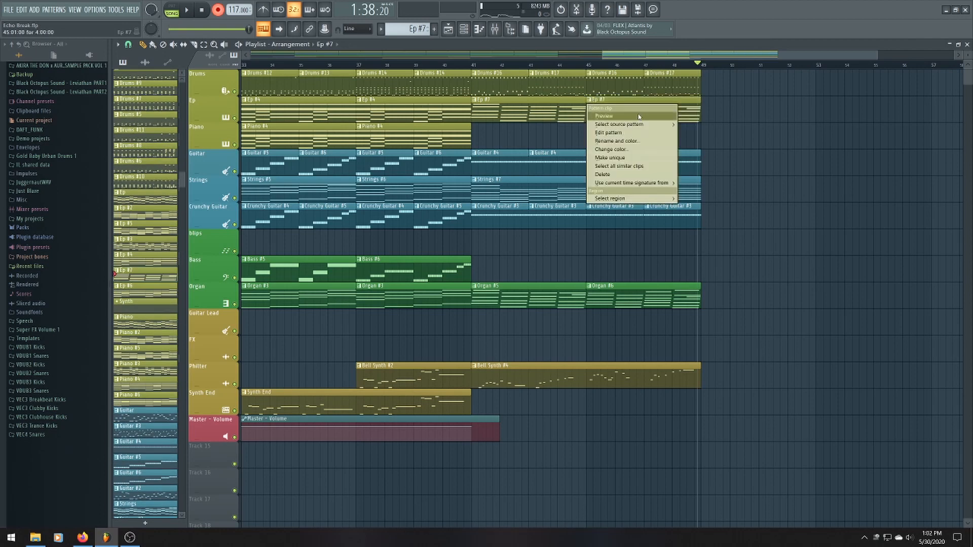
pyautogui.click(609, 158)
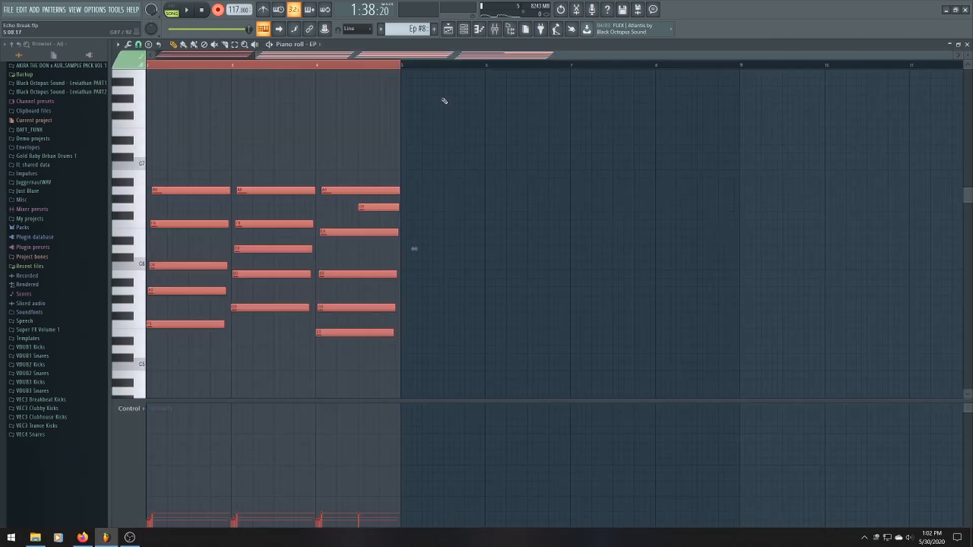
pyautogui.moveTo(499, 56); pyautogui.dragTo(219, 54)
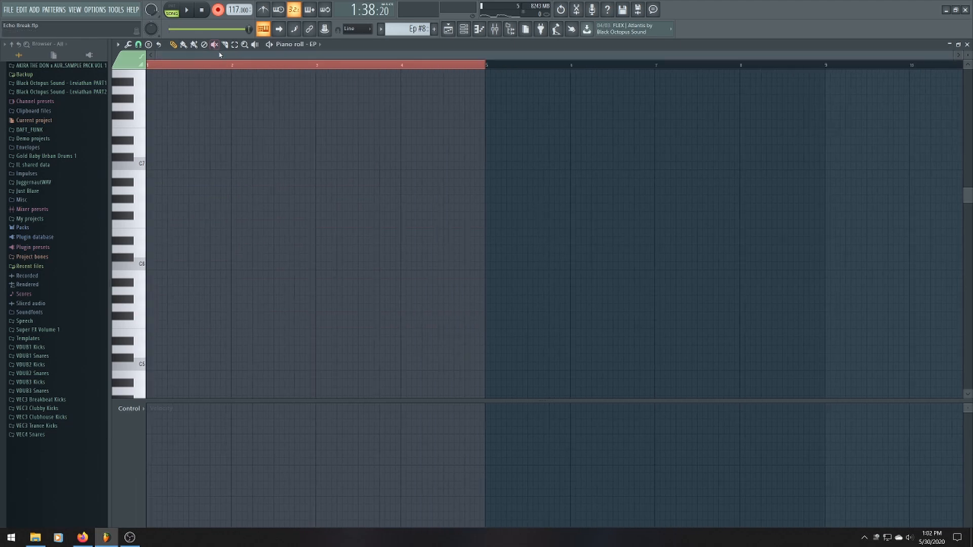
pyautogui.press('F5')
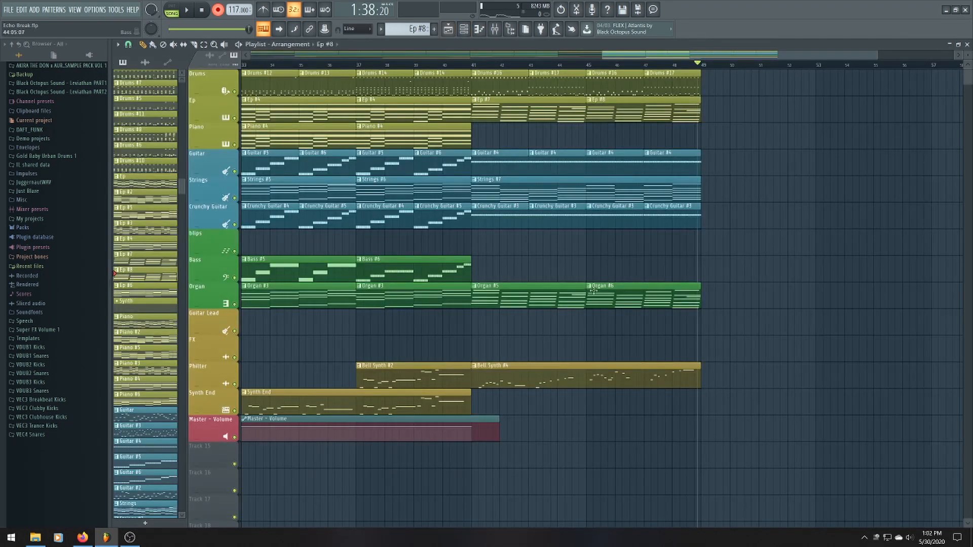
# Copy the Strings #7 notes and place a unique copy of the Piano #4 clip on the Piano track at bar 41
pyautogui.scroll(2, 573, 325)
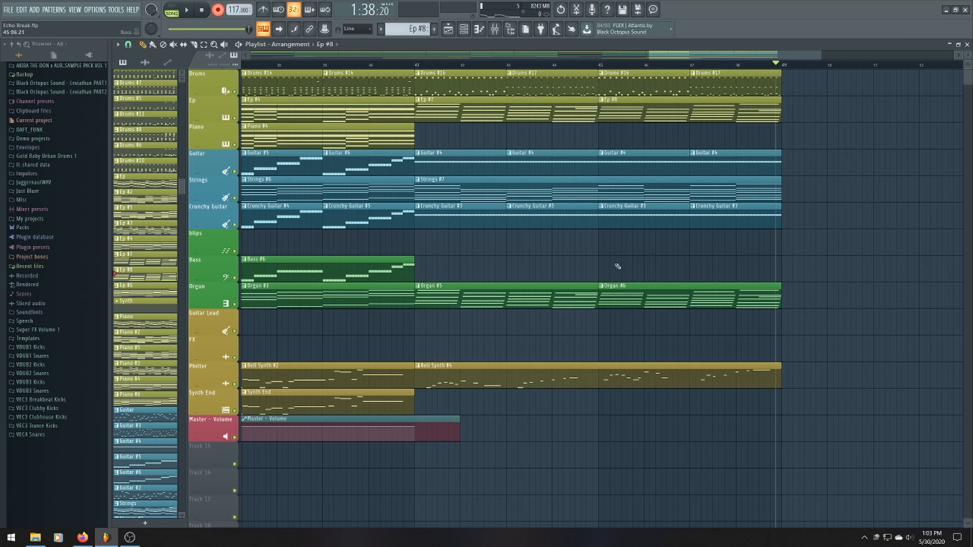
pyautogui.scroll(-2, 586, 263)
pyautogui.scroll(-2, 605, 313)
pyautogui.scroll(2, 569, 306)
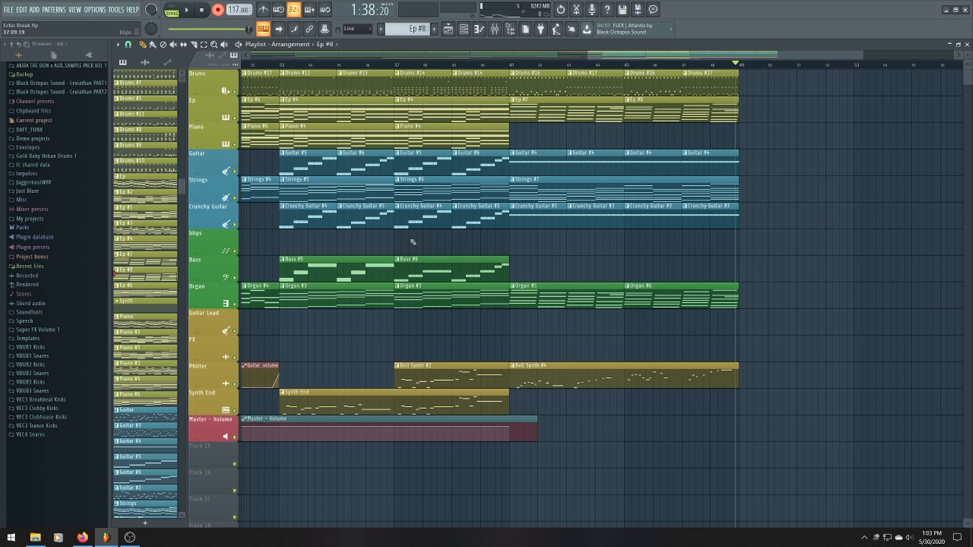
pyautogui.doubleClick(558, 184)
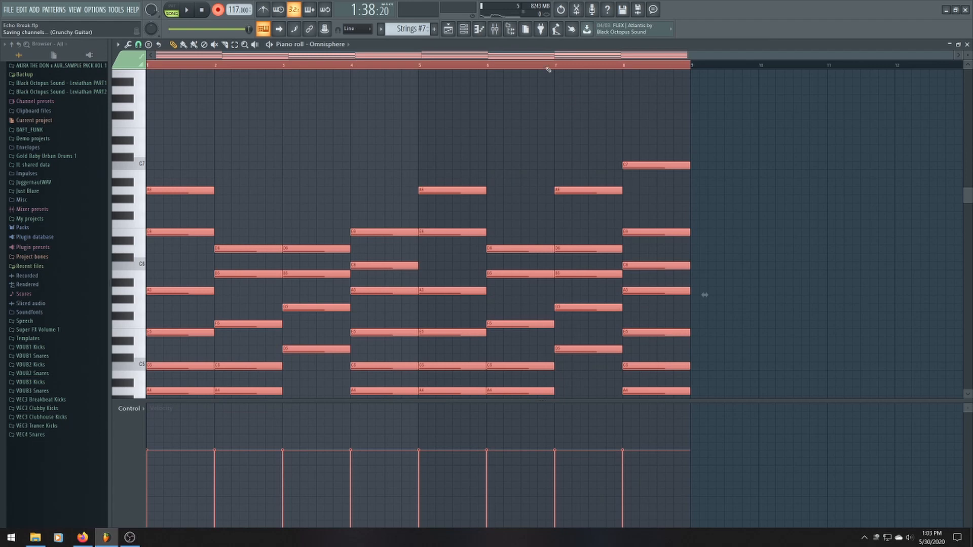
pyautogui.click(457, 30)
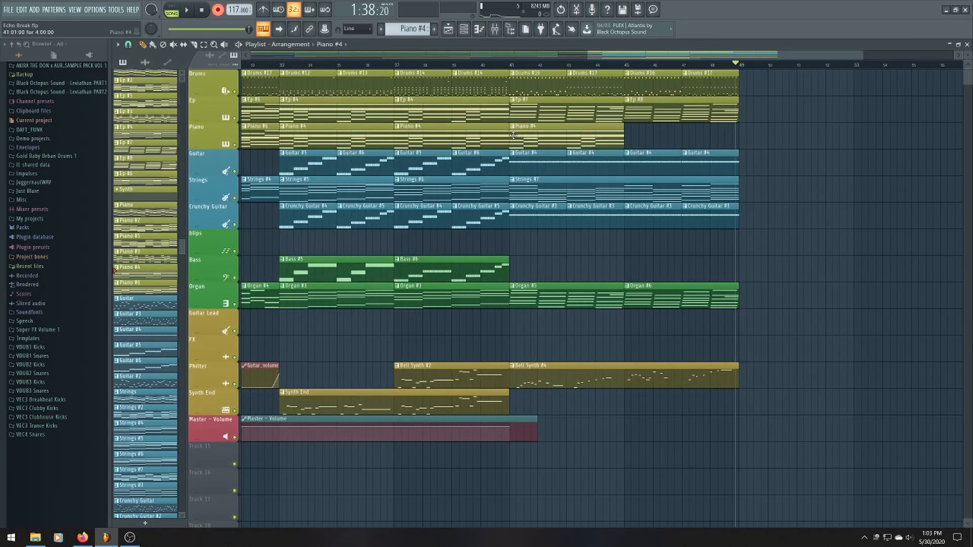
pyautogui.rightClick(515, 132)
pyautogui.click(537, 185)
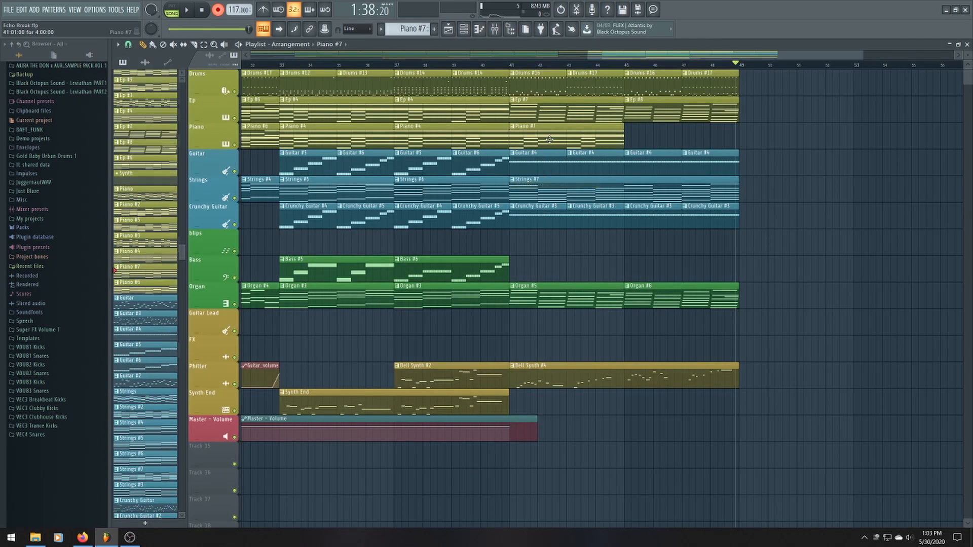
# Replace the notes in the Piano clip at bar 41 with the Strings #7 chords and extend the clip to bar 49
pyautogui.doubleClick(550, 139)
pyautogui.press('Delete')
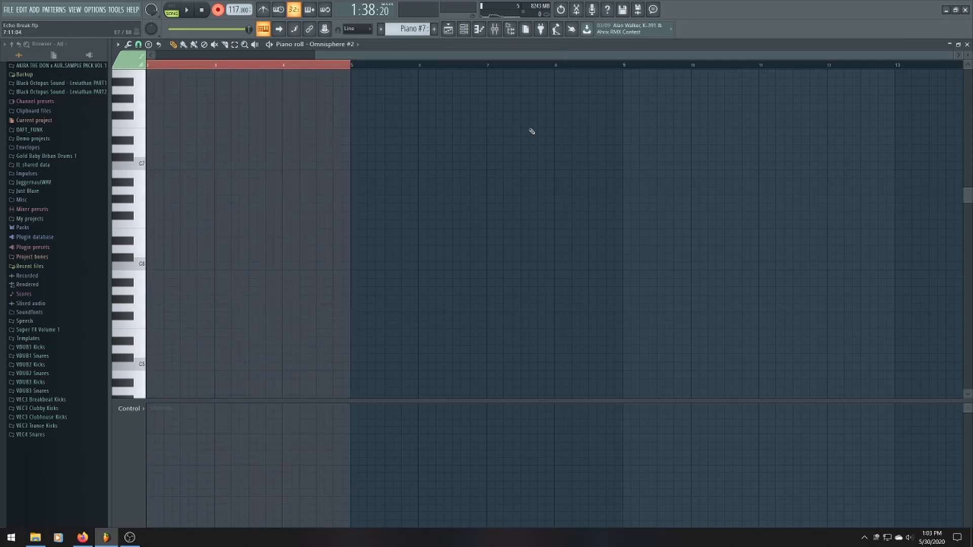
pyautogui.moveTo(550, 59); pyautogui.dragTo(300, 64)
pyautogui.hotkey('ctrl', 'z')
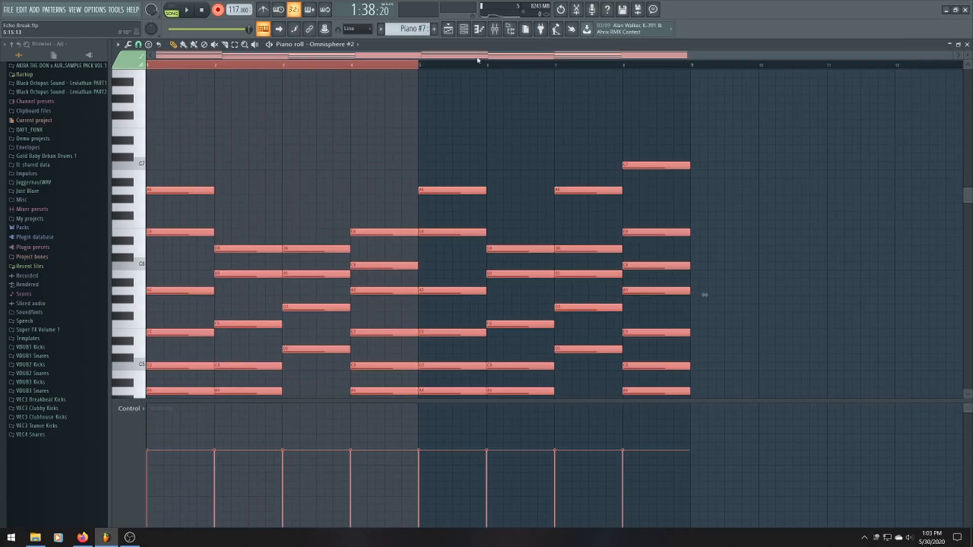
pyautogui.click(457, 33)
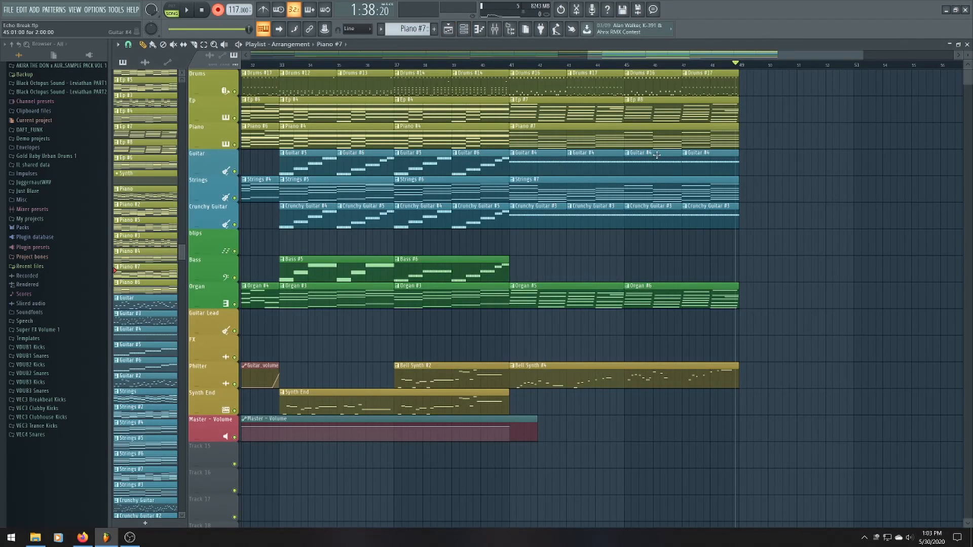
# Examine the arrangement up to bar 49 and the notes of the Bass #6 pattern, and return to the playlist
pyautogui.scroll(-2, 648, 157)
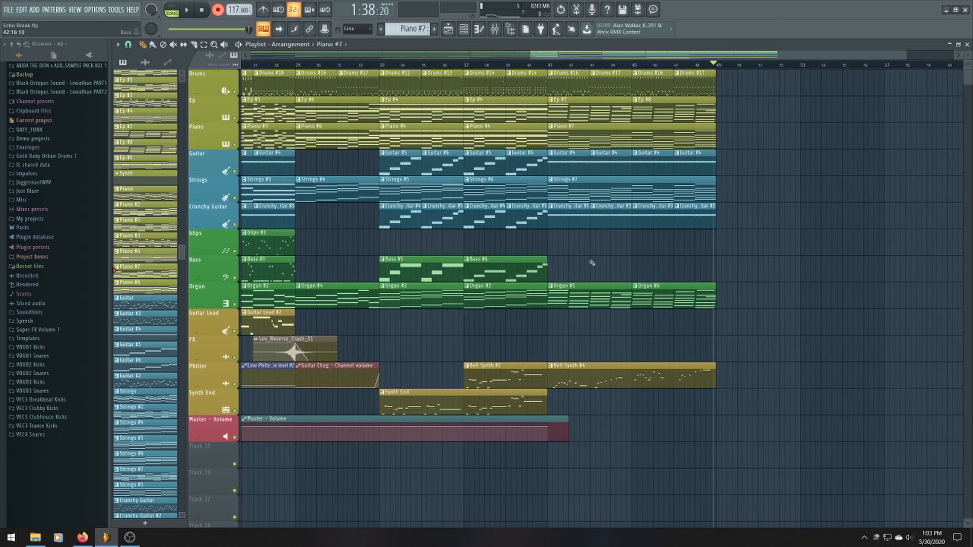
pyautogui.scroll(3, 677, 288)
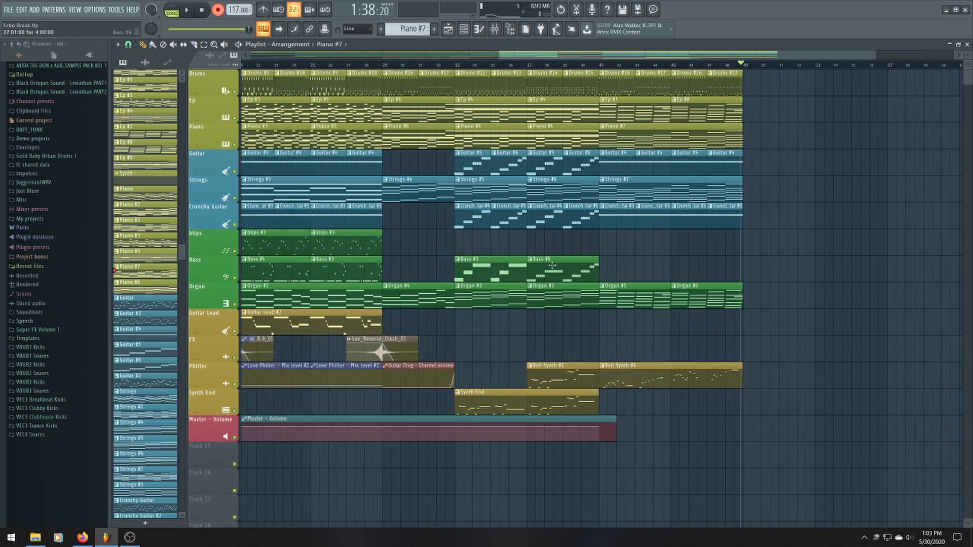
pyautogui.scroll(-2, 455, 268)
pyautogui.doubleClick(524, 270)
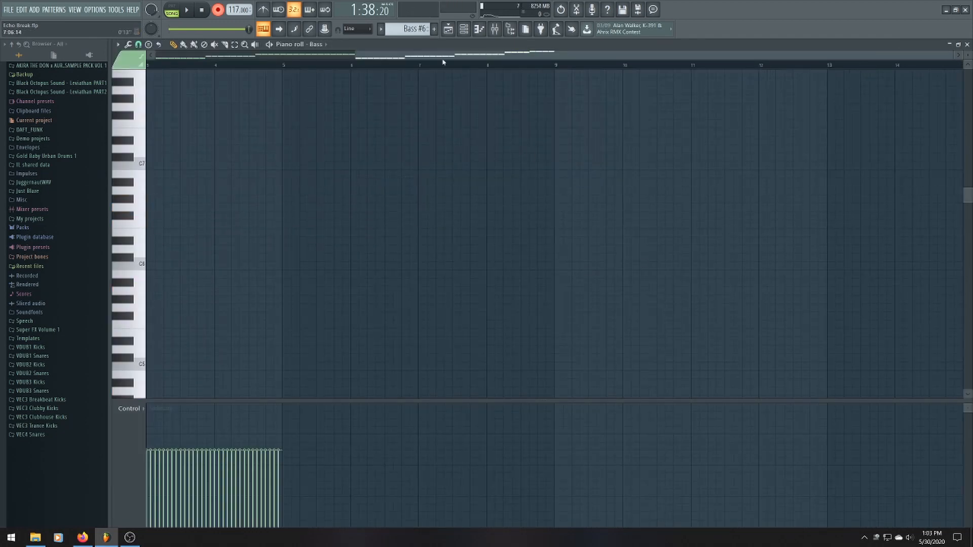
pyautogui.press('F5')
pyautogui.hscroll(-5, 687, 176)
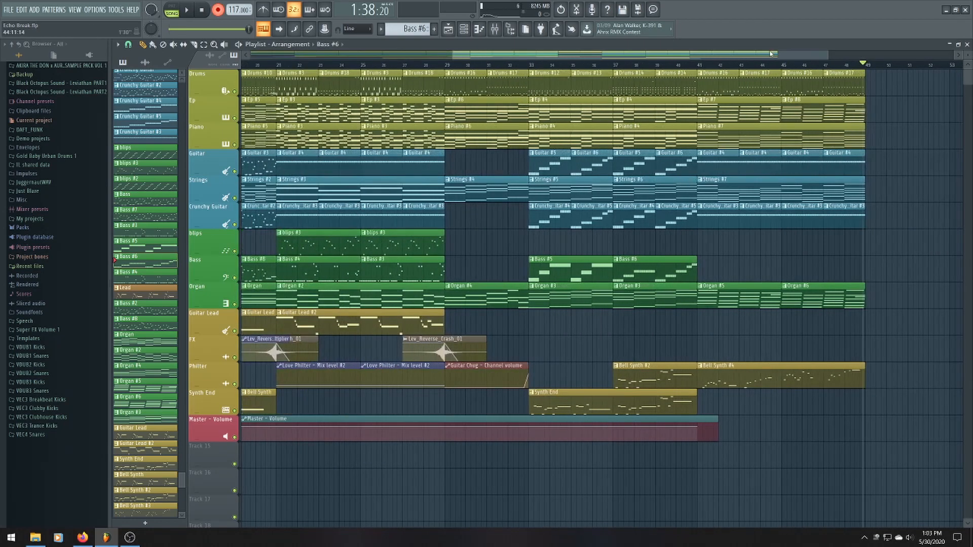
pyautogui.hscroll(4, 674, 92)
pyautogui.scroll(3, 672, 86)
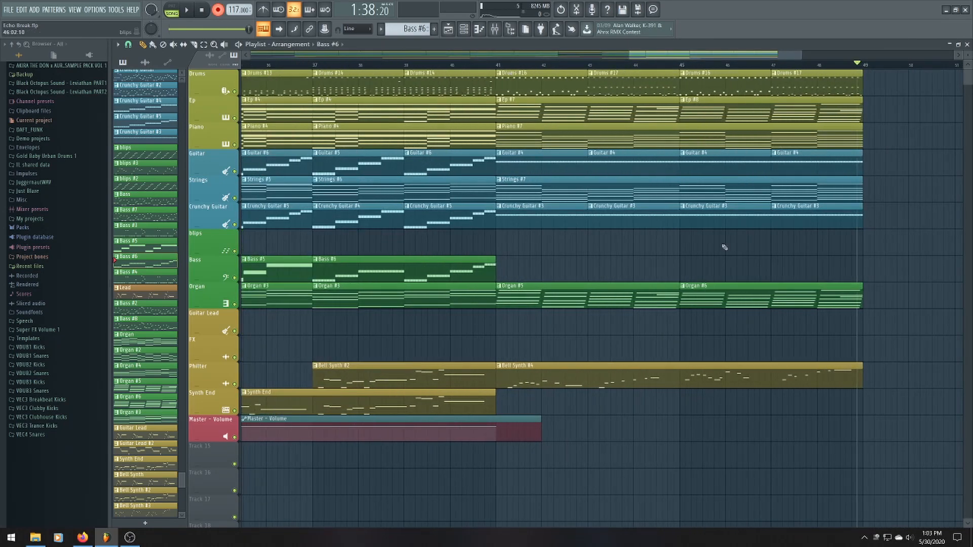
# Play the song from bar 39 into the section after bar 45, and stop playback
pyautogui.scroll(-2, 724, 246)
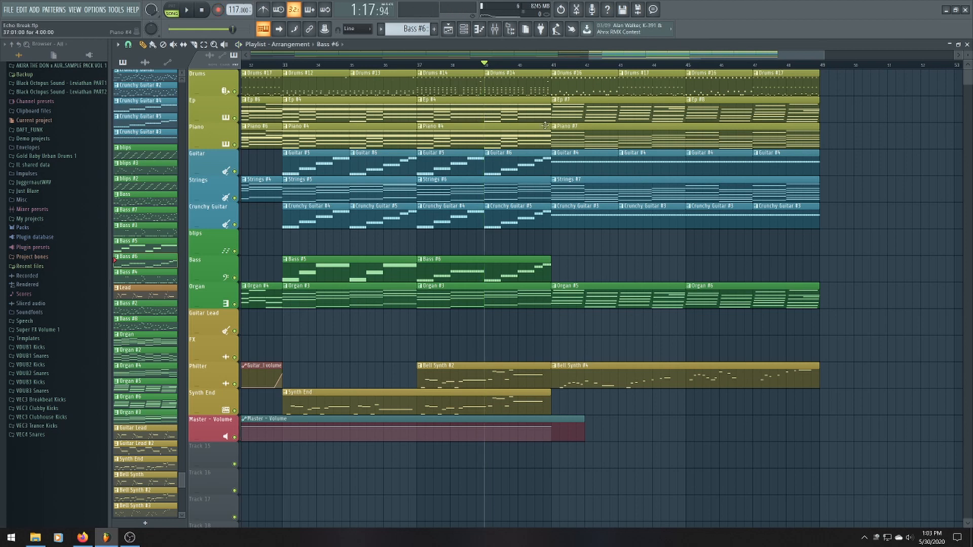
pyautogui.press('space')
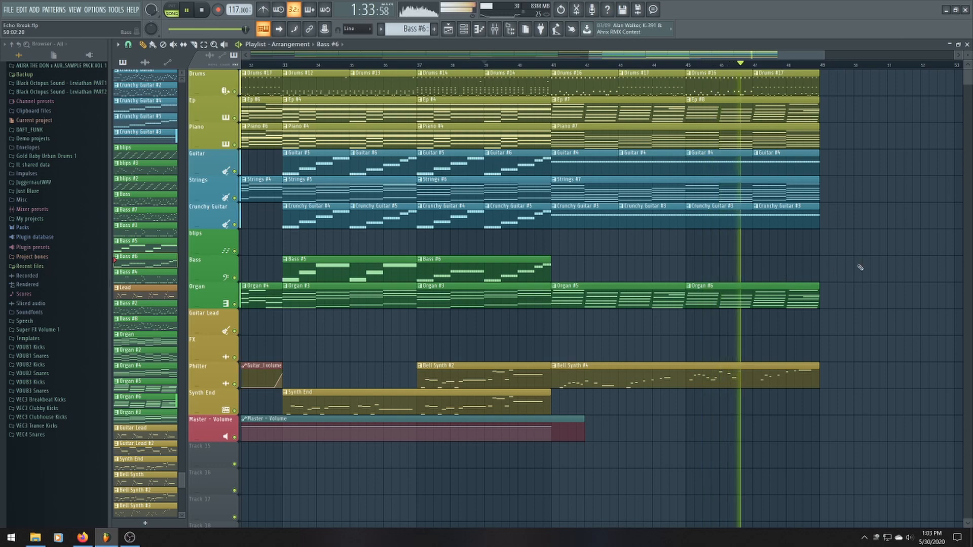
pyautogui.press('space')
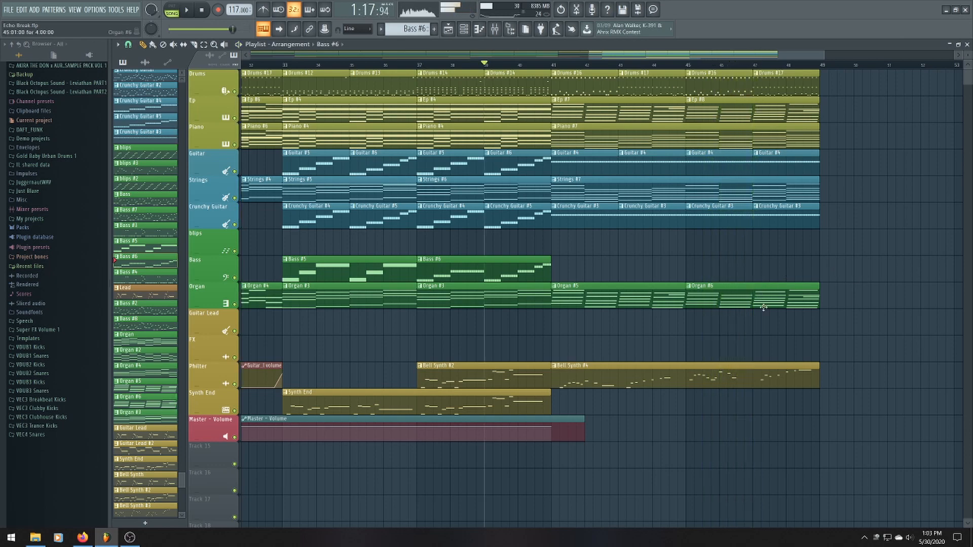
# Review the Bell Synth #4 melody in the piano roll while playing it from bar 41, and return to the playlist
pyautogui.doubleClick(722, 365)
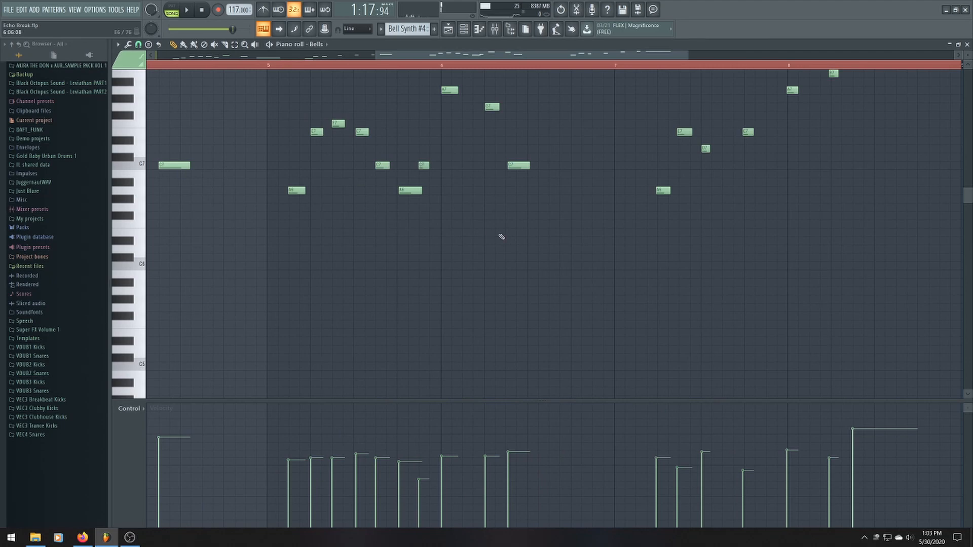
pyautogui.scroll(-5, 500, 236)
pyautogui.scroll(3, 463, 232)
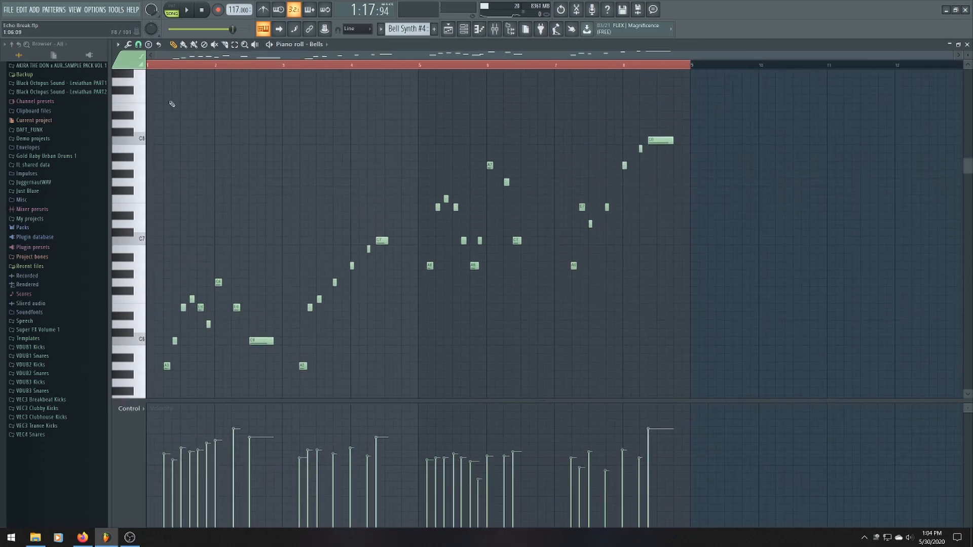
pyautogui.press('space')
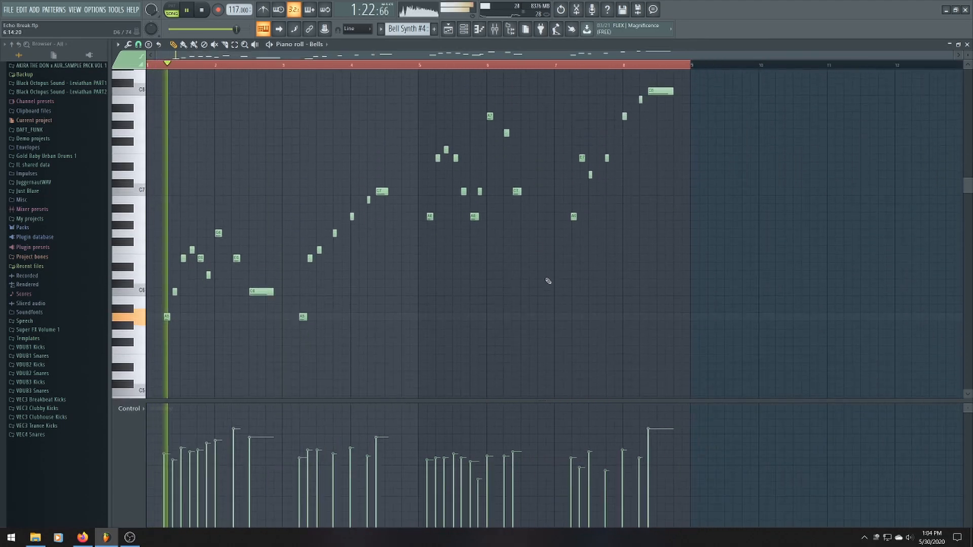
pyautogui.scroll(-2, 547, 279)
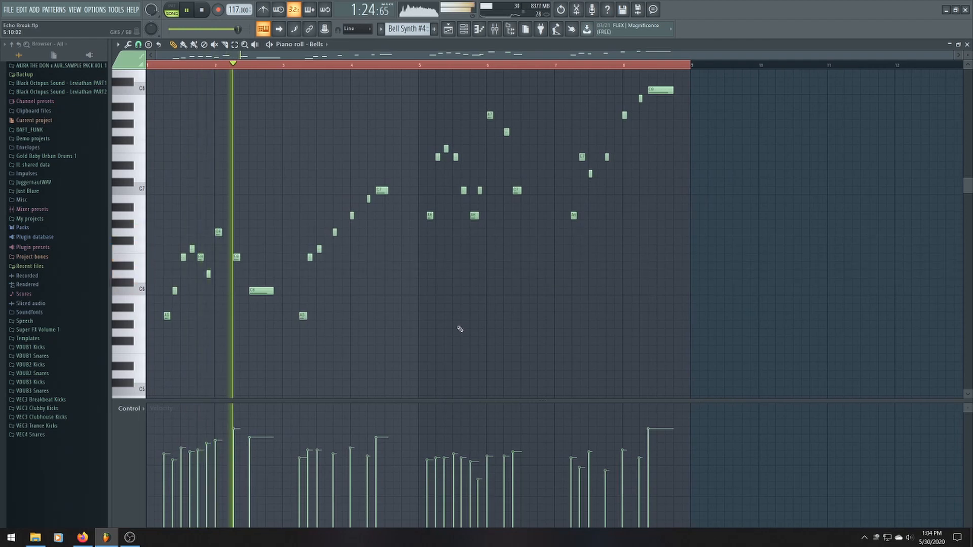
pyautogui.scroll(2, 386, 326)
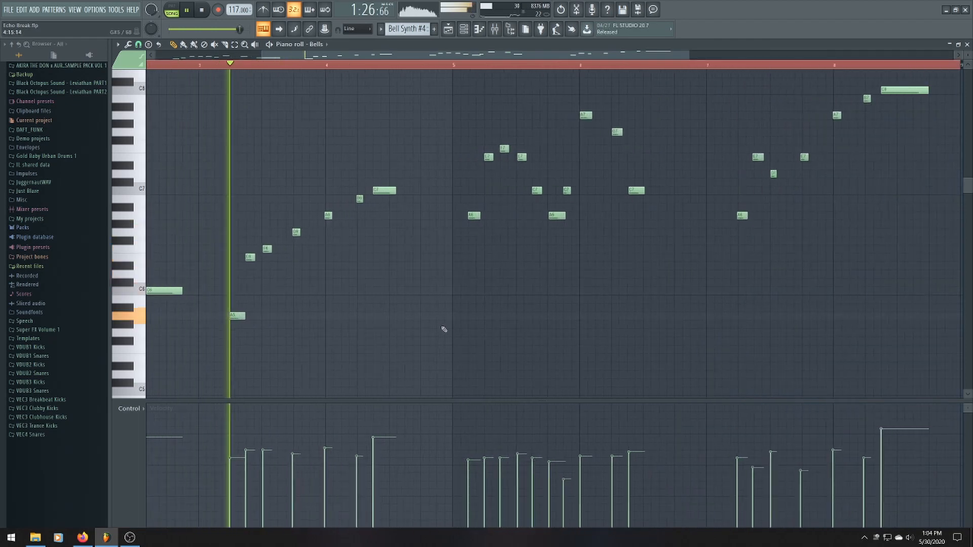
pyautogui.scroll(1, 726, 362)
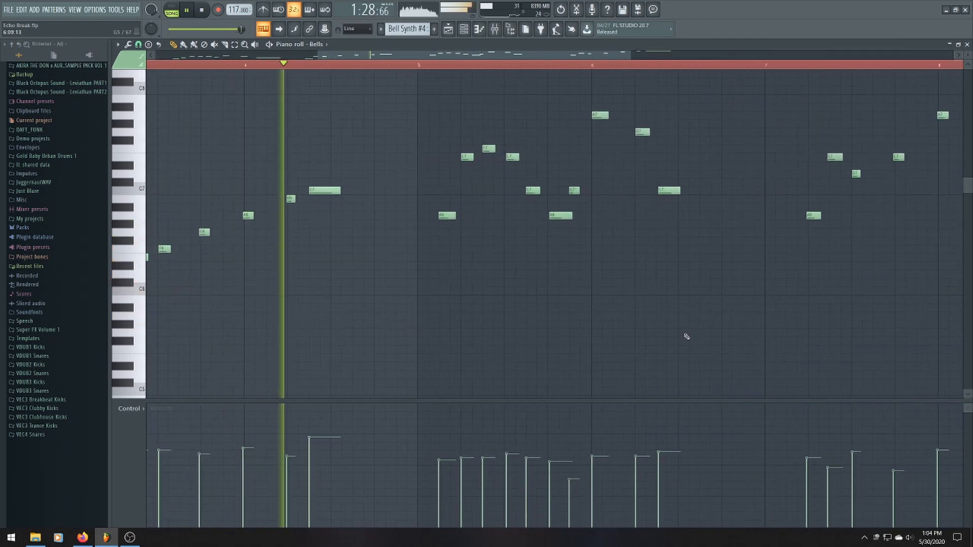
pyautogui.scroll(3, 778, 341)
pyautogui.scroll(-1, 772, 341)
pyautogui.moveTo(635, 55); pyautogui.dragTo(682, 76)
pyautogui.scroll(3, 637, 316)
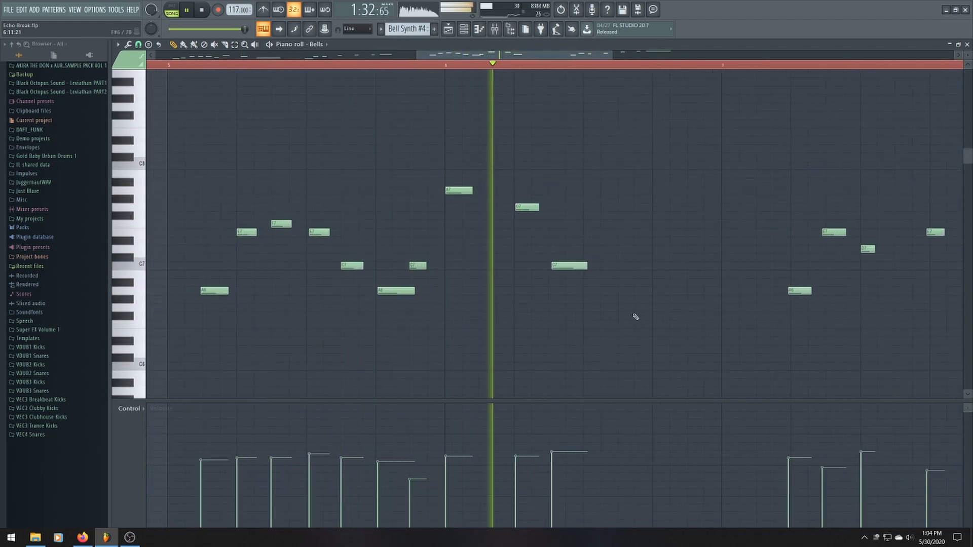
pyautogui.scroll(-3, 580, 80)
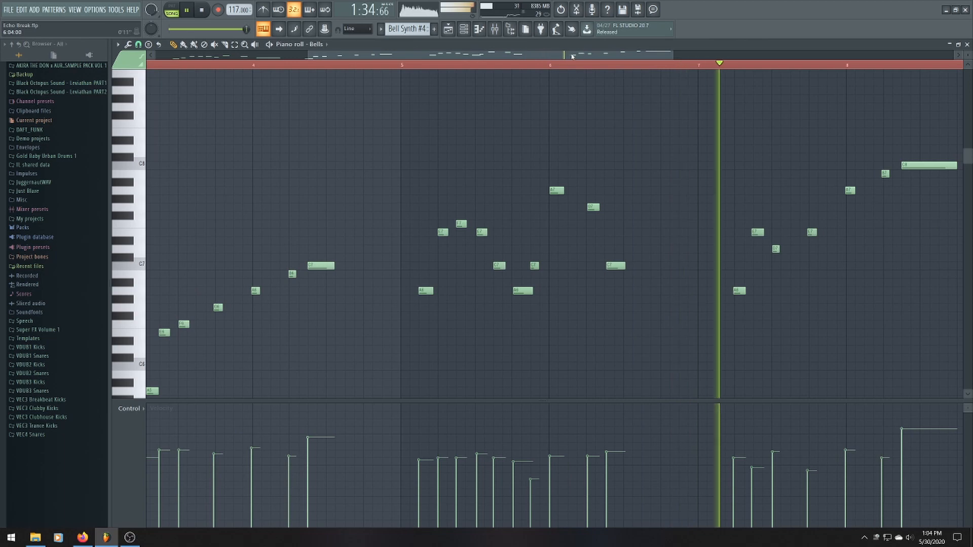
pyautogui.scroll(2, 614, 70)
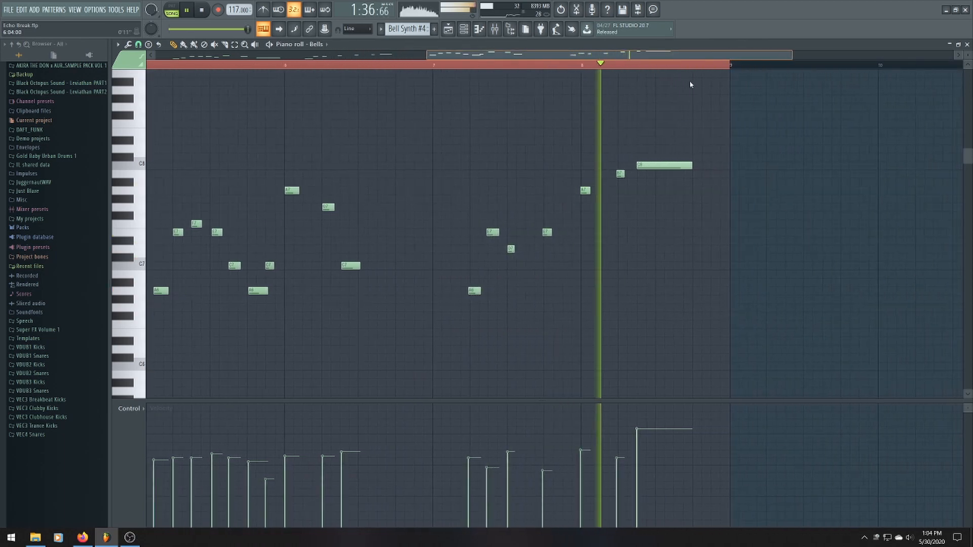
pyautogui.click(448, 29)
pyautogui.press('space')
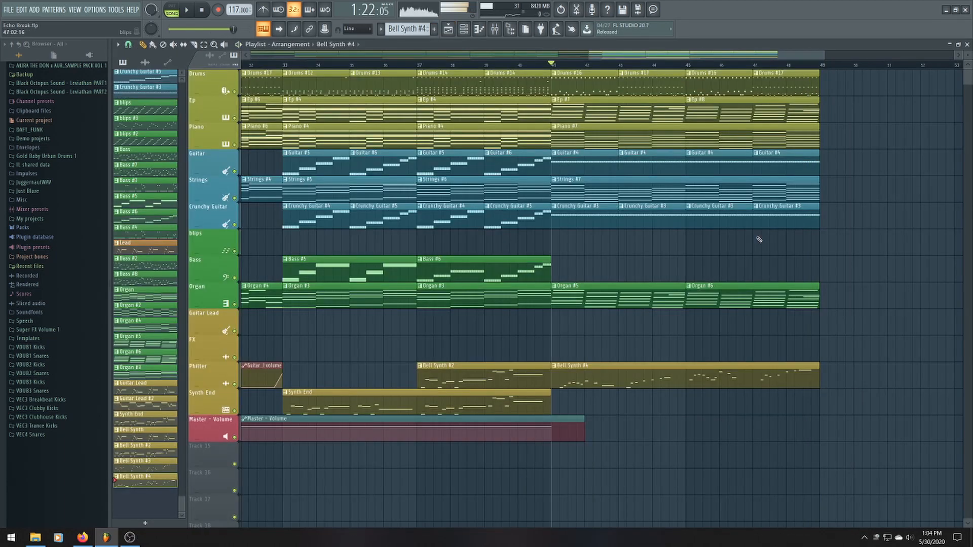
# Inspect the notes of the Bass #6 clip at bar 37 and return to the playlist
pyautogui.scroll(-2, 750, 222)
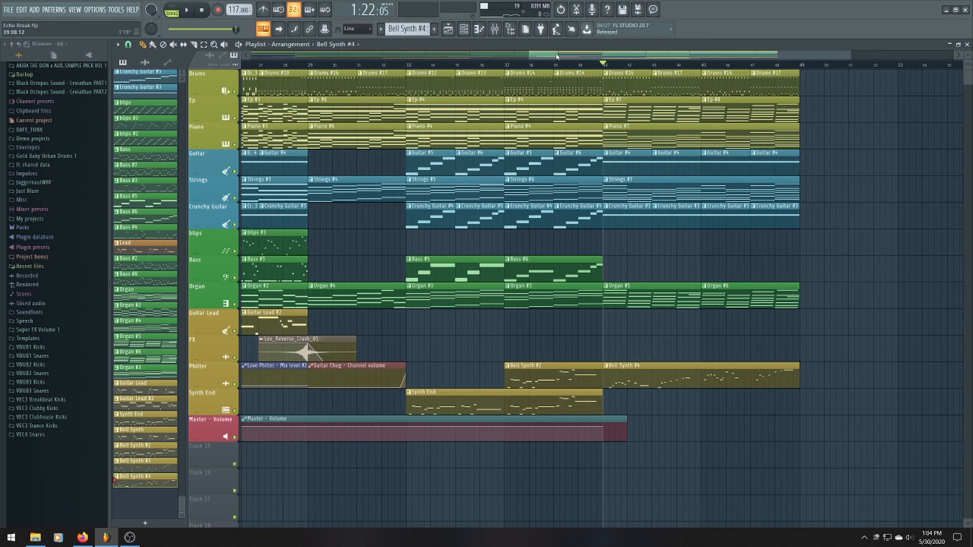
pyautogui.moveTo(556, 57); pyautogui.dragTo(593, 68)
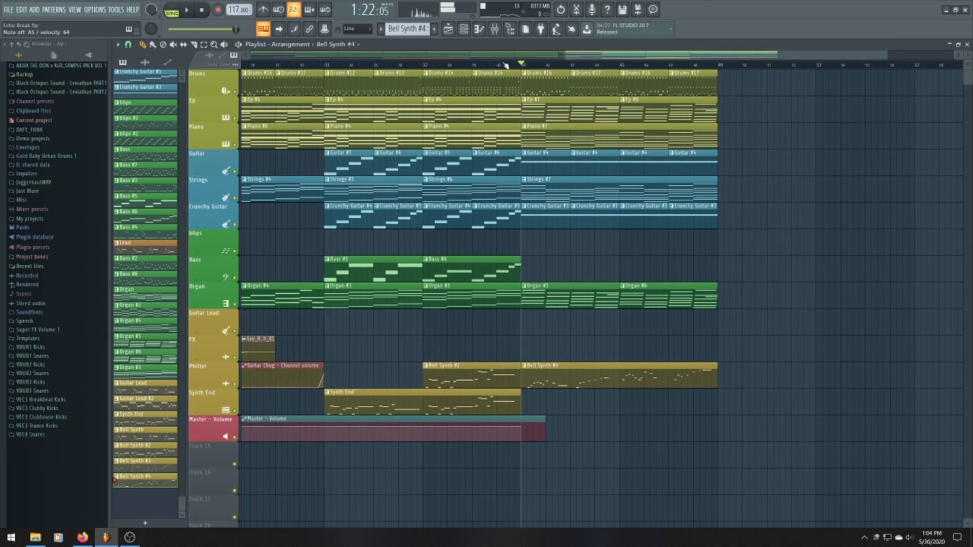
pyautogui.doubleClick(472, 267)
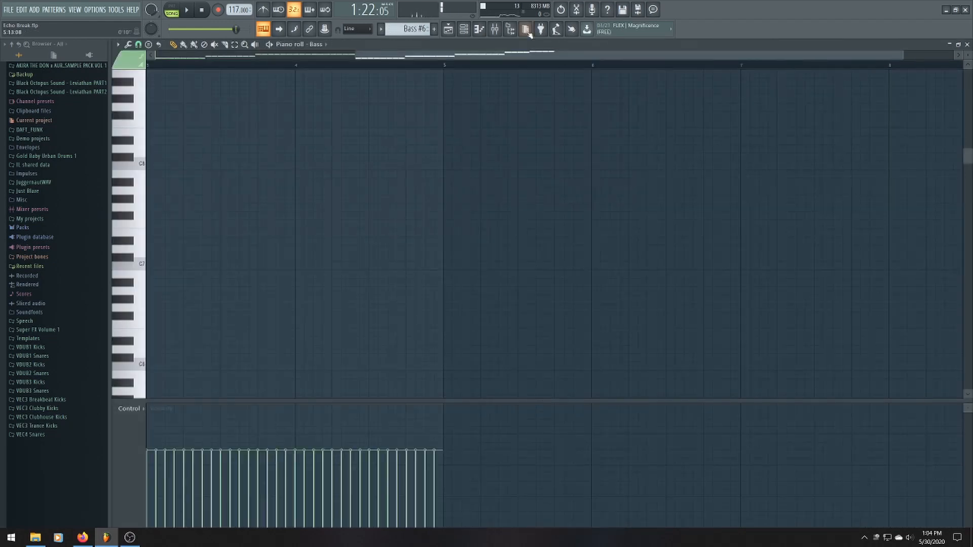
pyautogui.click(448, 29)
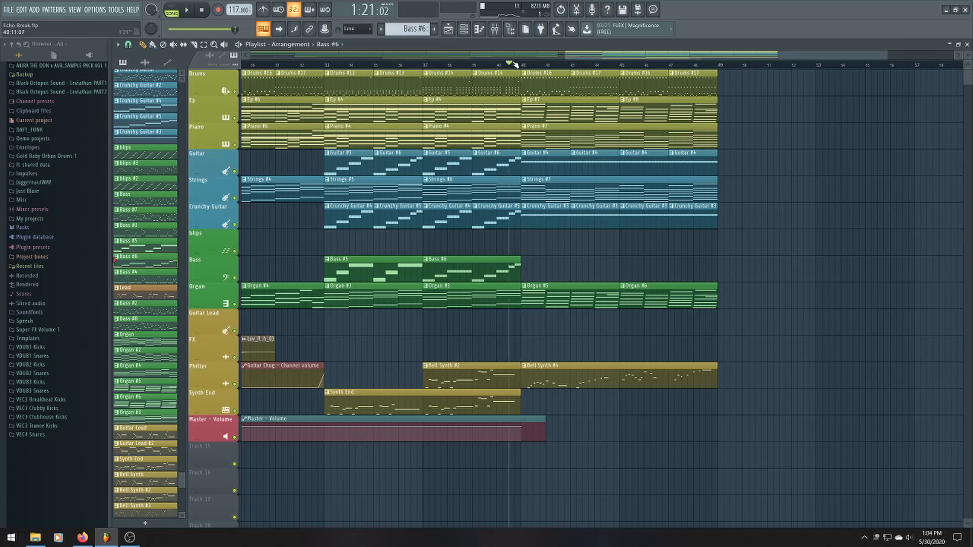
# Play the song from just before bar 41 and review the arrangement of the surrounding sections
pyautogui.press('space')
pyautogui.scroll(5, 580, 276)
pyautogui.scroll(-4, 580, 277)
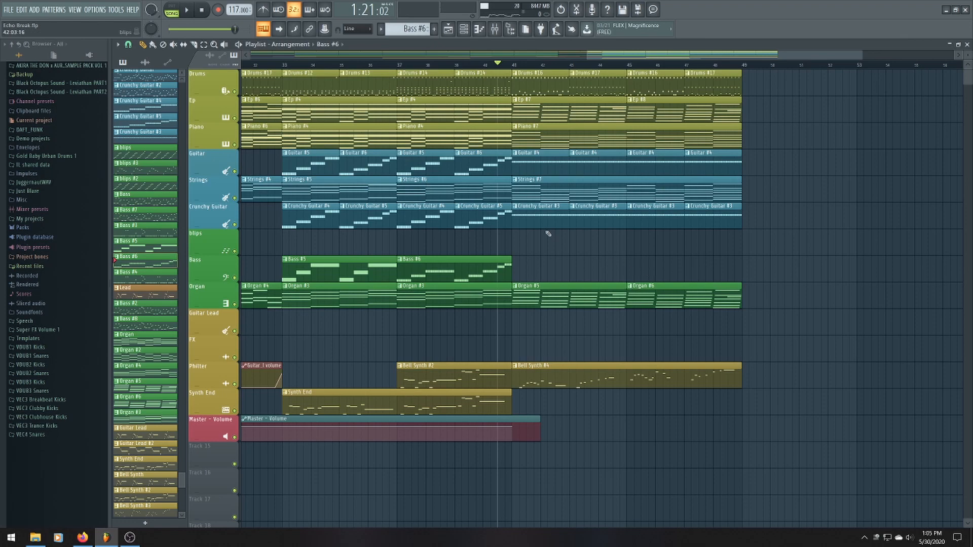
pyautogui.scroll(6, 518, 213)
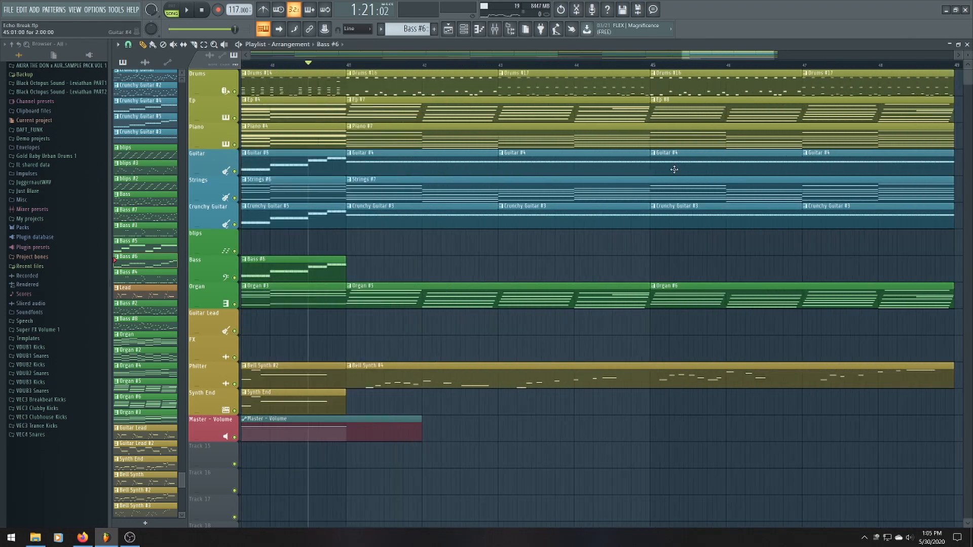
pyautogui.scroll(-6, 674, 170)
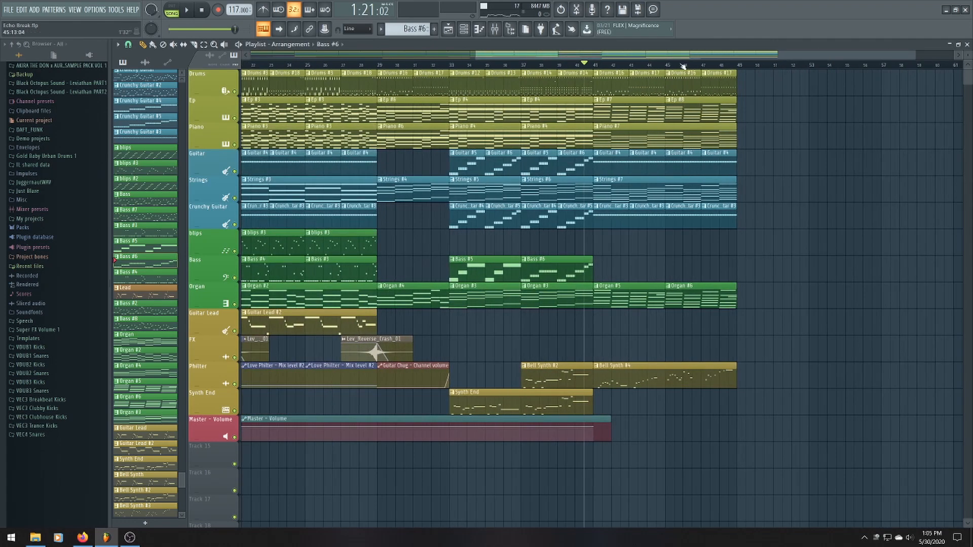
pyautogui.moveTo(644, 56); pyautogui.dragTo(553, 78)
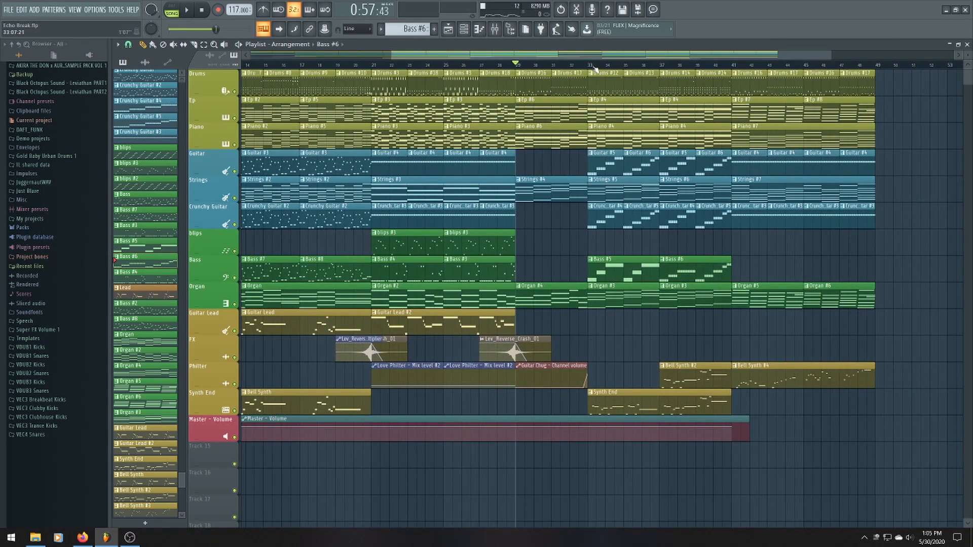
# Play the song from bar 29 and follow it into the section after bar 41
pyautogui.press('space')
pyautogui.scroll(-2, 927, 211)
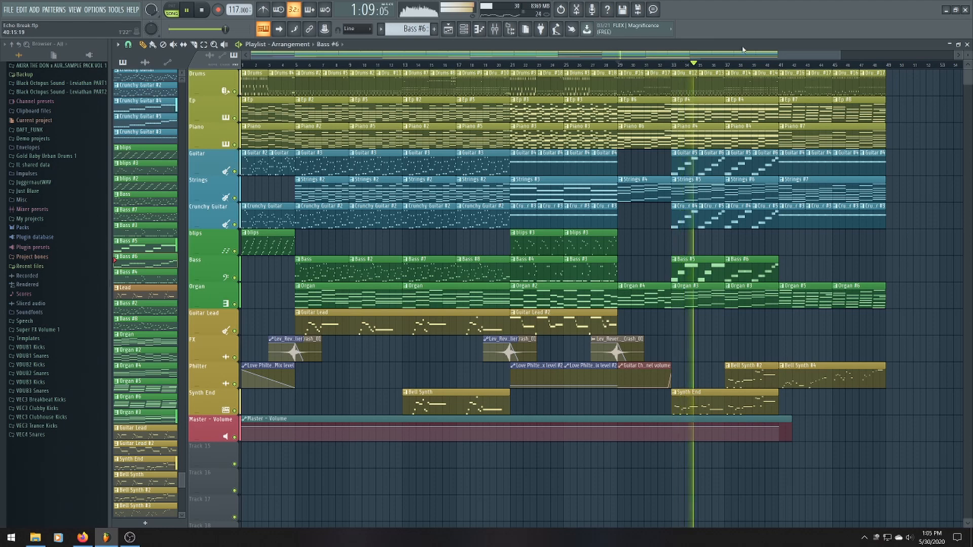
pyautogui.moveTo(727, 56); pyautogui.dragTo(824, 44)
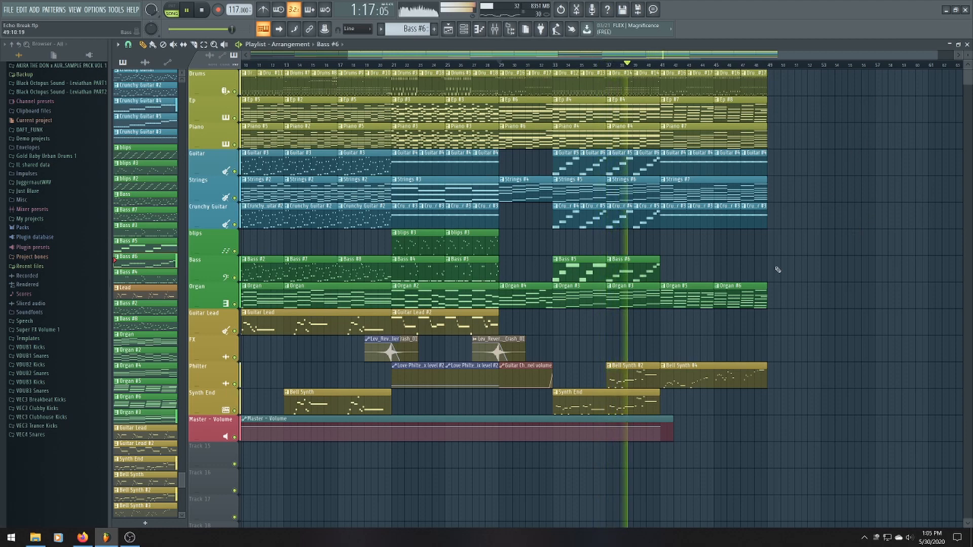
pyautogui.scroll(3, 826, 278)
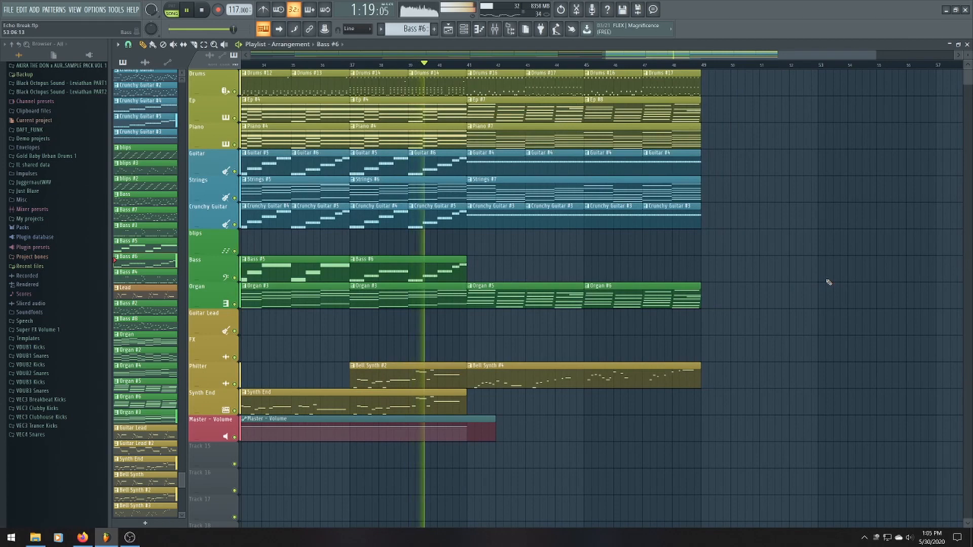
pyautogui.scroll(-1, 829, 282)
pyautogui.scroll(-3, 828, 283)
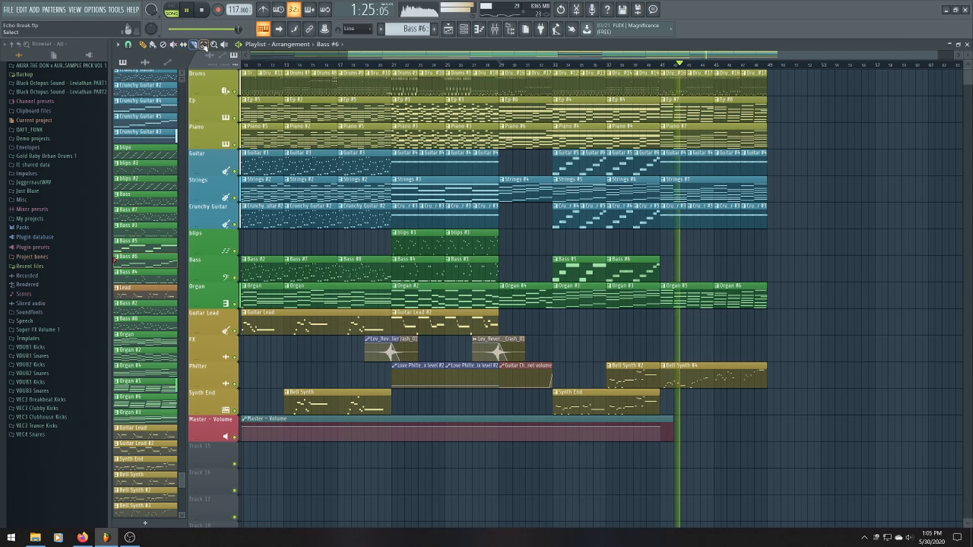
# Copy the Lev_Reverse_Crash_01 clip and its volume automation from bar 19 to bar 39 on the FX track, centred on bar 41
pyautogui.moveTo(422, 346); pyautogui.dragTo(389, 351)
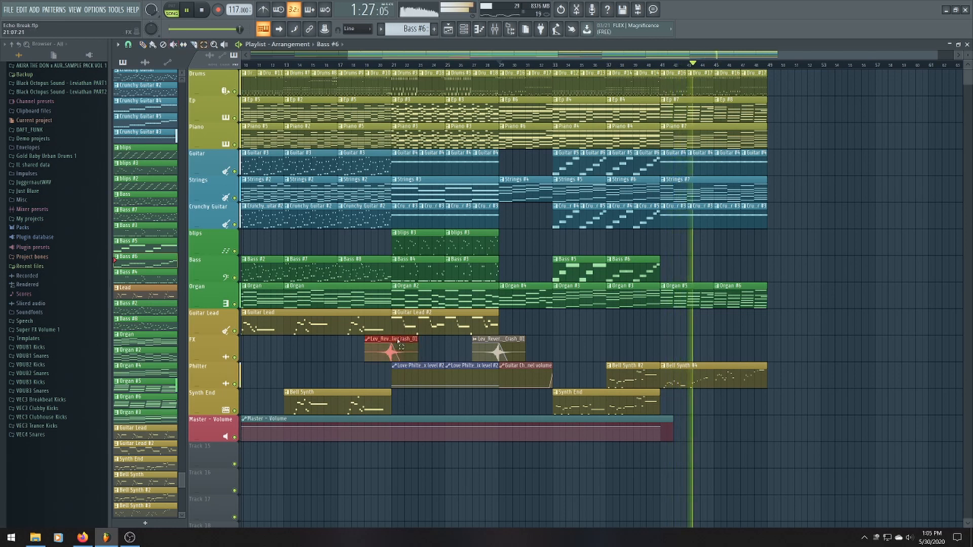
pyautogui.hotkey('ctrl', 'c')
pyautogui.hotkey('ctrl', 'v')
pyautogui.click(144, 45)
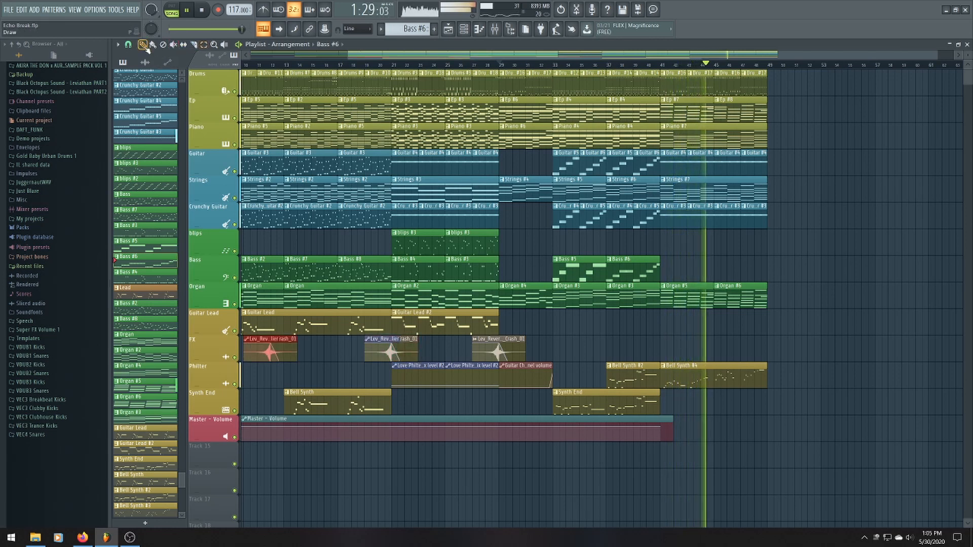
pyautogui.moveTo(271, 344); pyautogui.dragTo(660, 331)
pyautogui.scroll(5, 661, 331)
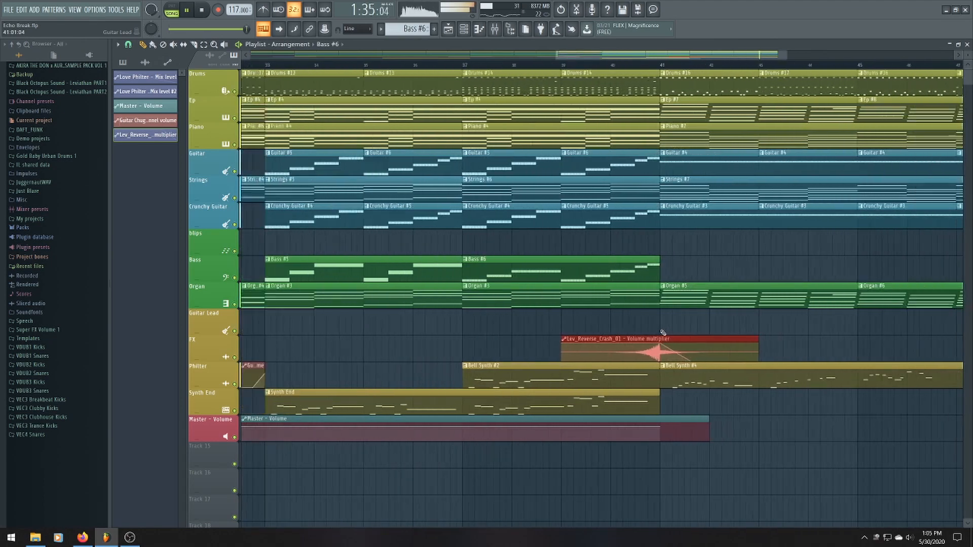
# Follow playback to the song's end at bar 49, stop it, and review the whole arrangement
pyautogui.scroll(-1, 660, 331)
pyautogui.scroll(-2, 663, 332)
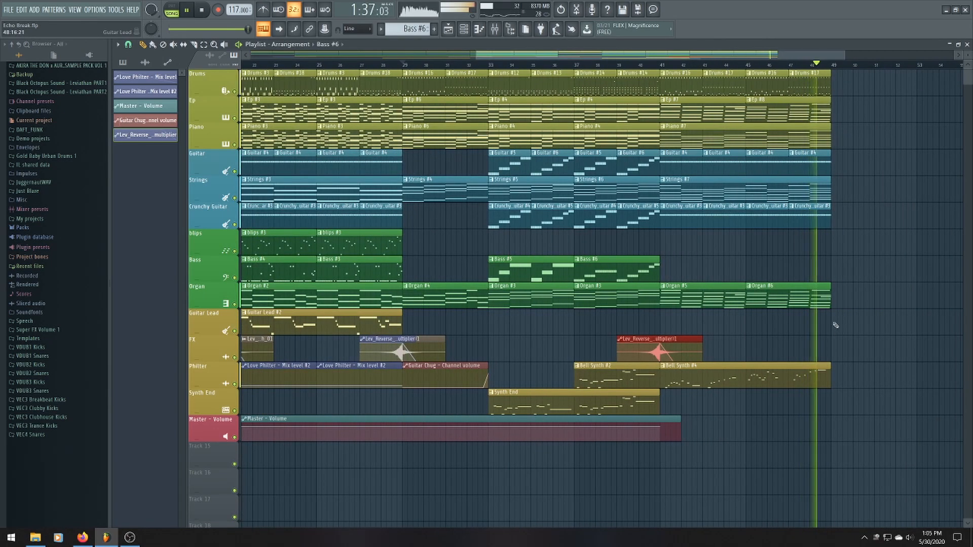
pyautogui.scroll(-3, 537, 233)
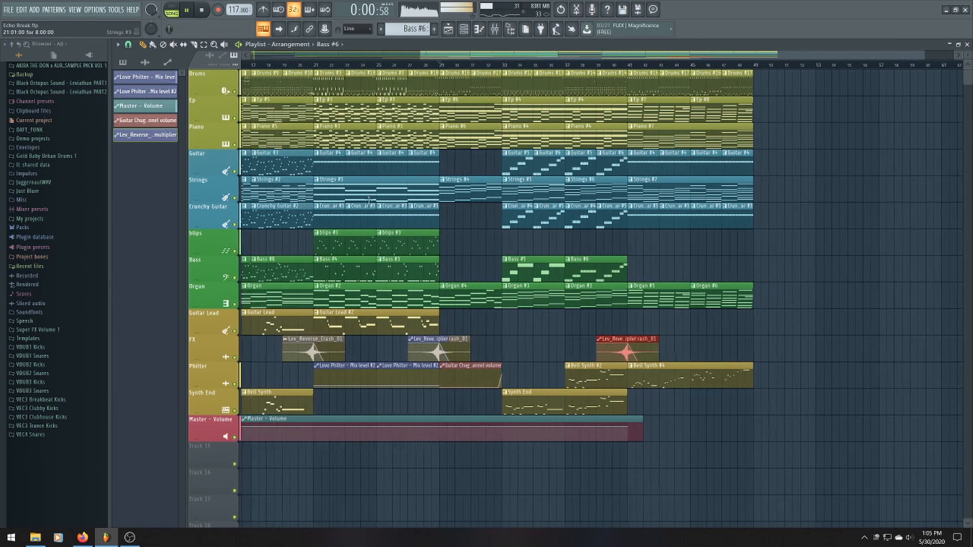
pyautogui.press('space')
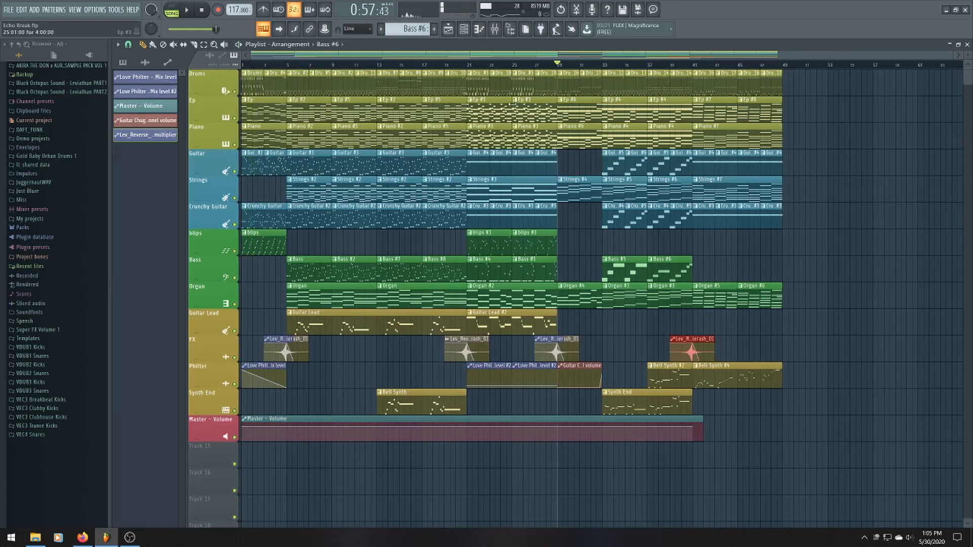
pyautogui.moveTo(519, 56); pyautogui.dragTo(475, 64)
pyautogui.moveTo(951, 54); pyautogui.dragTo(866, 54)
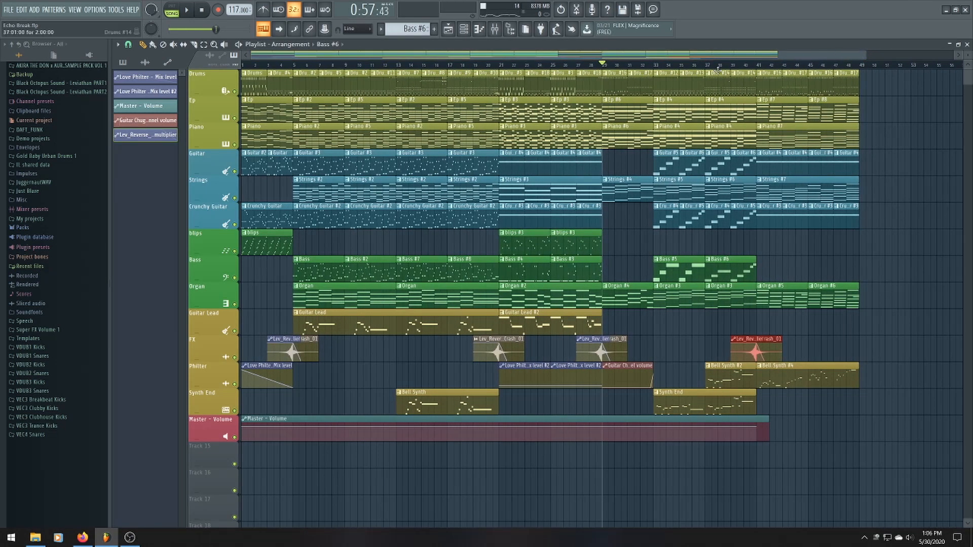
pyautogui.scroll(-3, 514, 248)
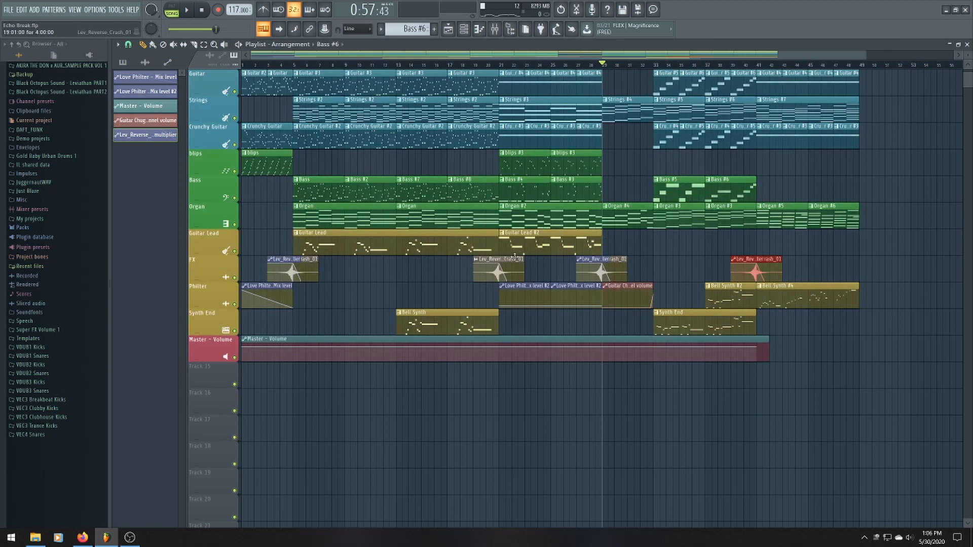